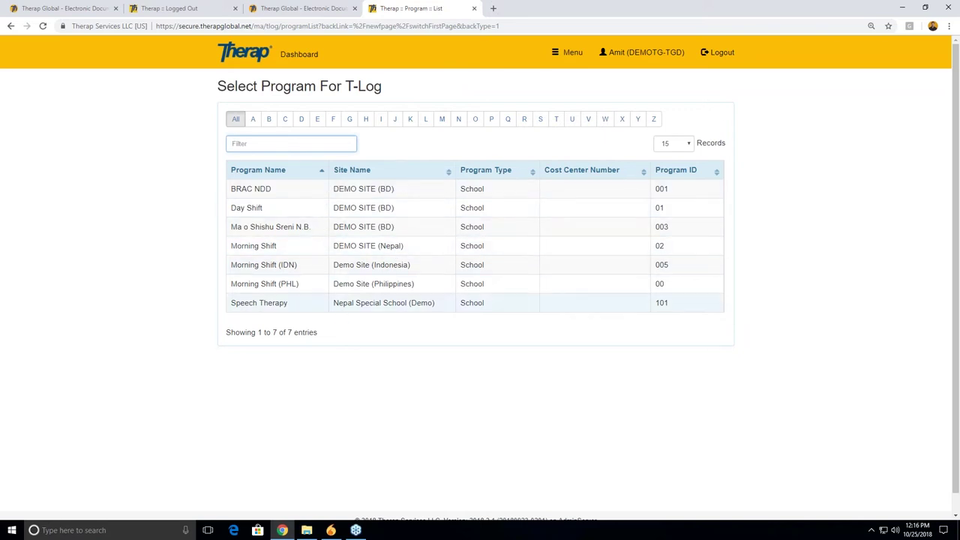
- Choose the Day Shift program at DEMO SITE (BD) and open a new T-Log for the first individual listed
click(327, 215)
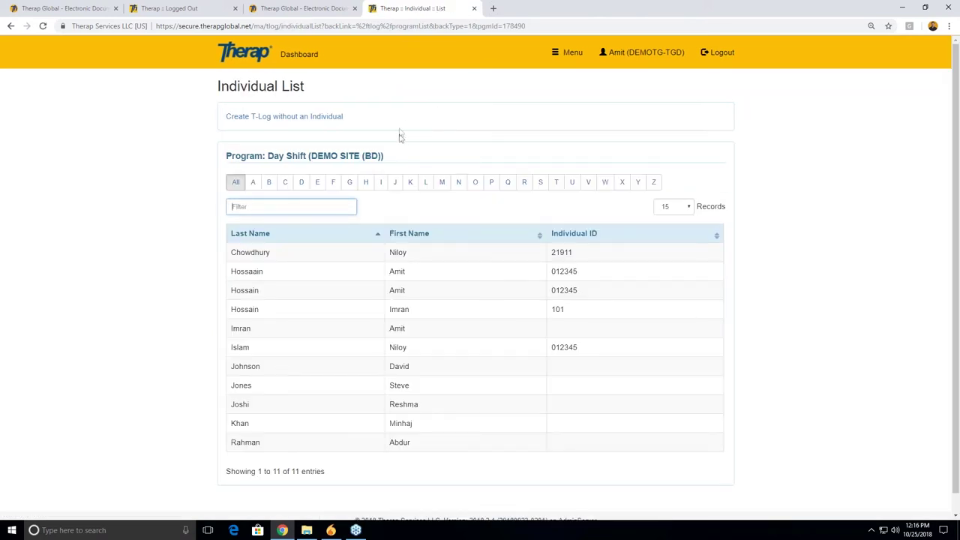
scroll(414, 109, down, 1)
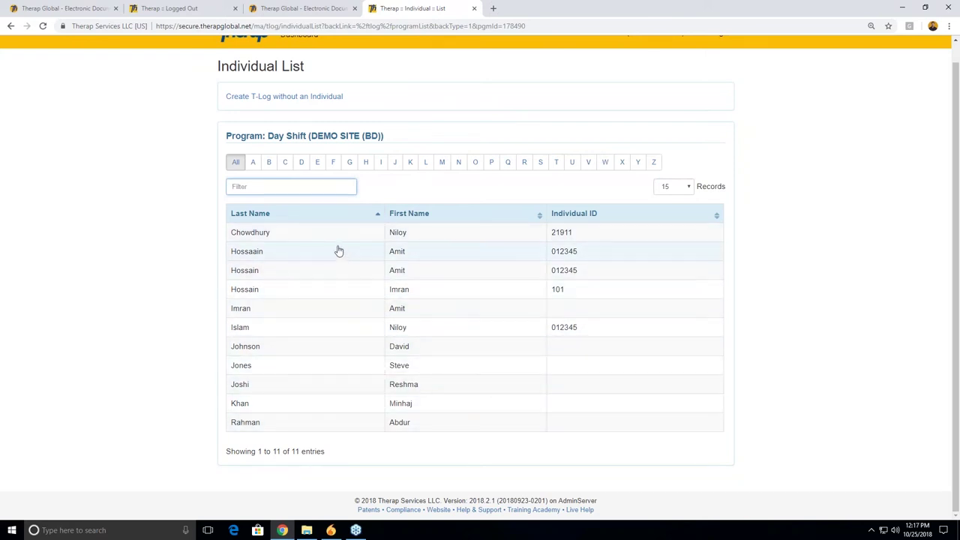
scroll(323, 255, up, 1)
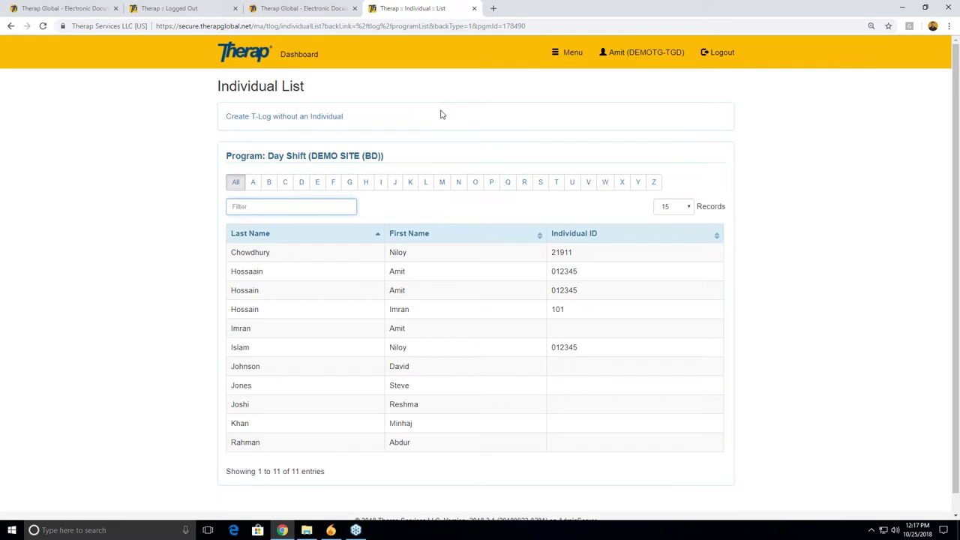
scroll(431, 127, down, 1)
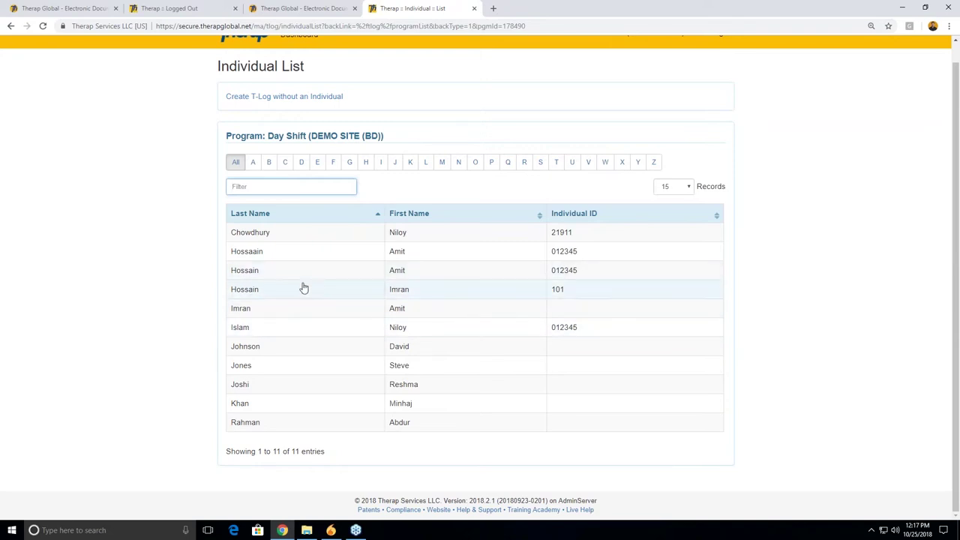
click(302, 239)
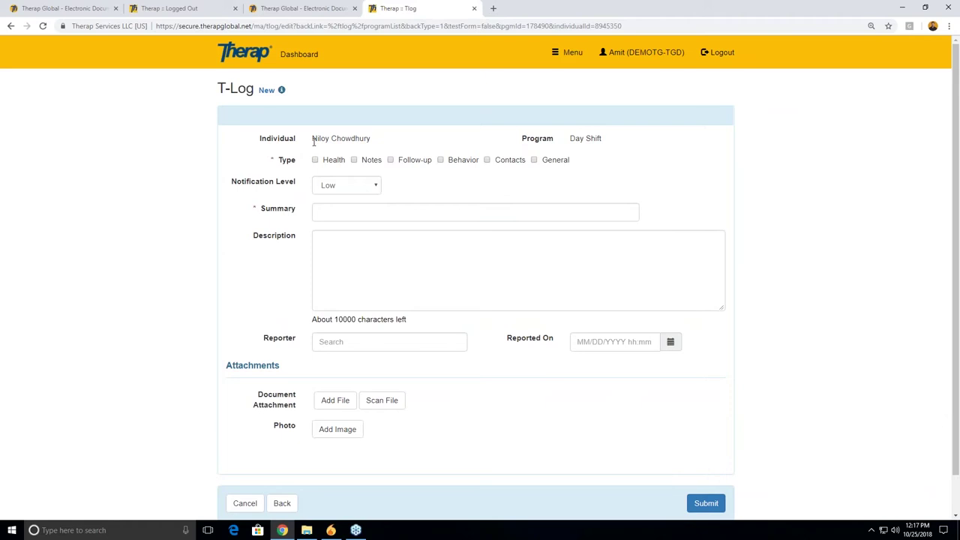
drag(314, 141, 372, 145)
click(375, 145)
drag(571, 140, 602, 140)
click(487, 191)
drag(266, 161, 275, 166)
drag(274, 162, 279, 166)
click(272, 215)
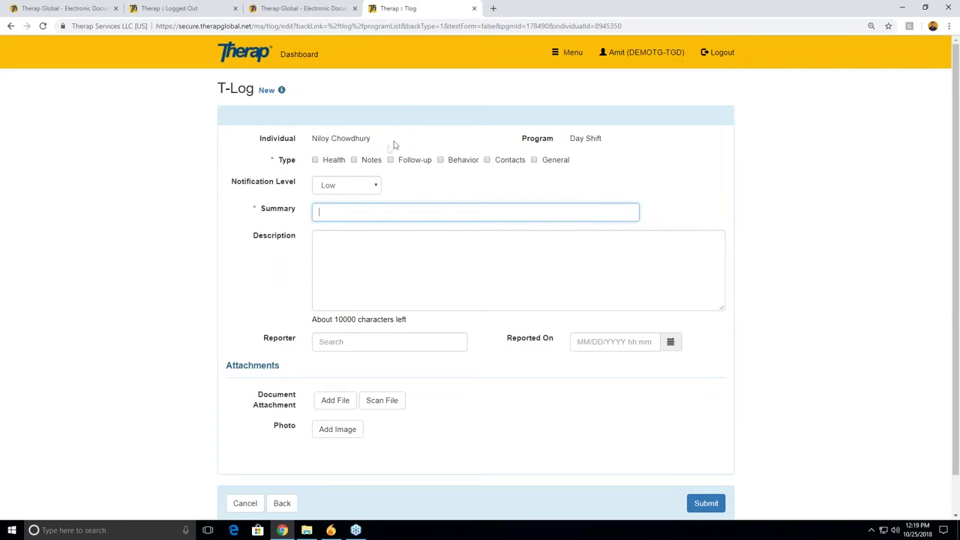
- Try out the Health, Follow-up, Behavior and General types of the T-Log, clearing each one again
click(315, 161)
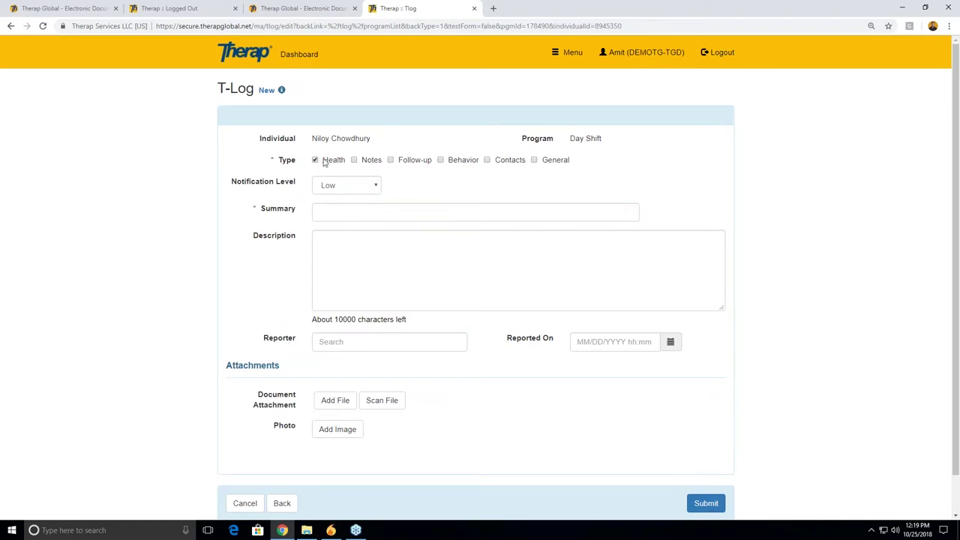
click(316, 160)
click(391, 162)
click(441, 161)
click(391, 160)
click(454, 160)
click(534, 162)
click(534, 160)
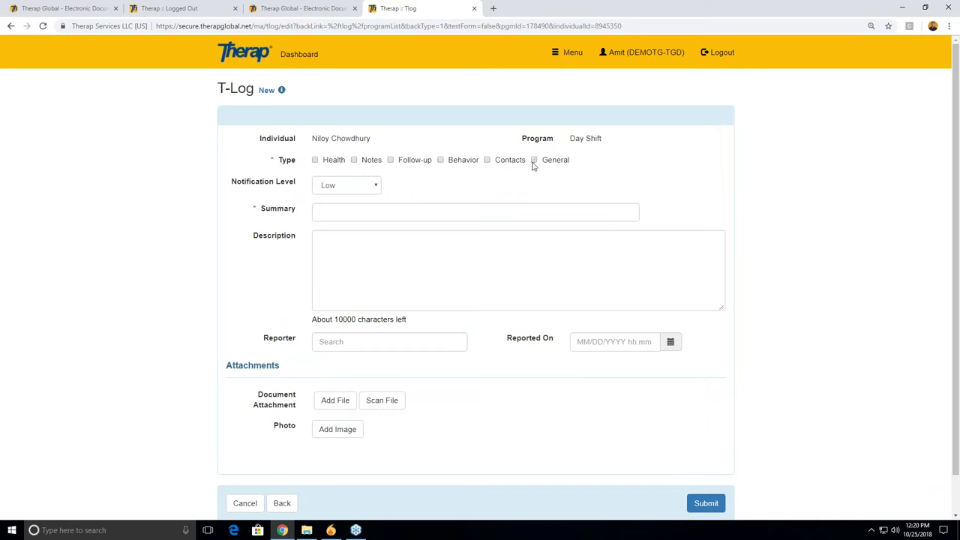
- Mark the T-Log type as Notes and set its notification level to Medium
click(355, 161)
click(341, 191)
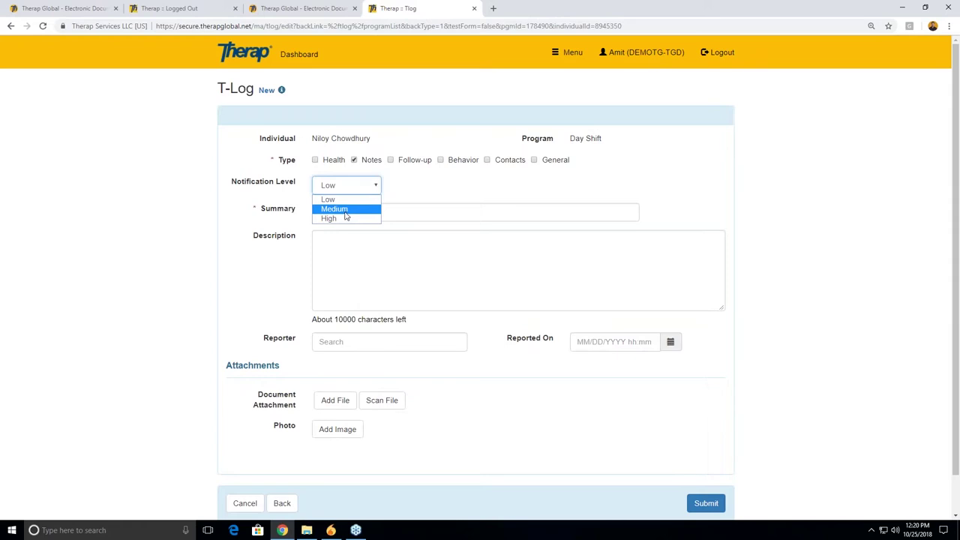
key(Up)
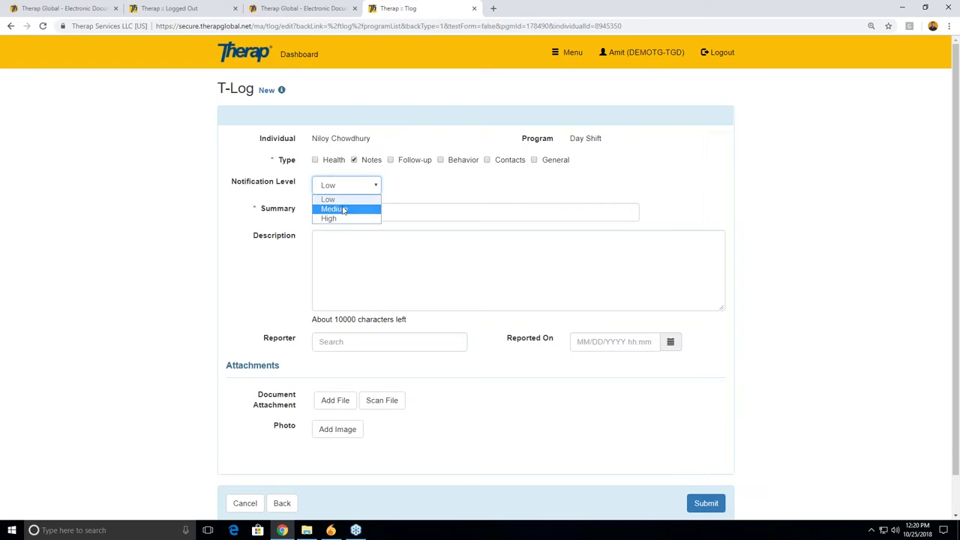
key(Up)
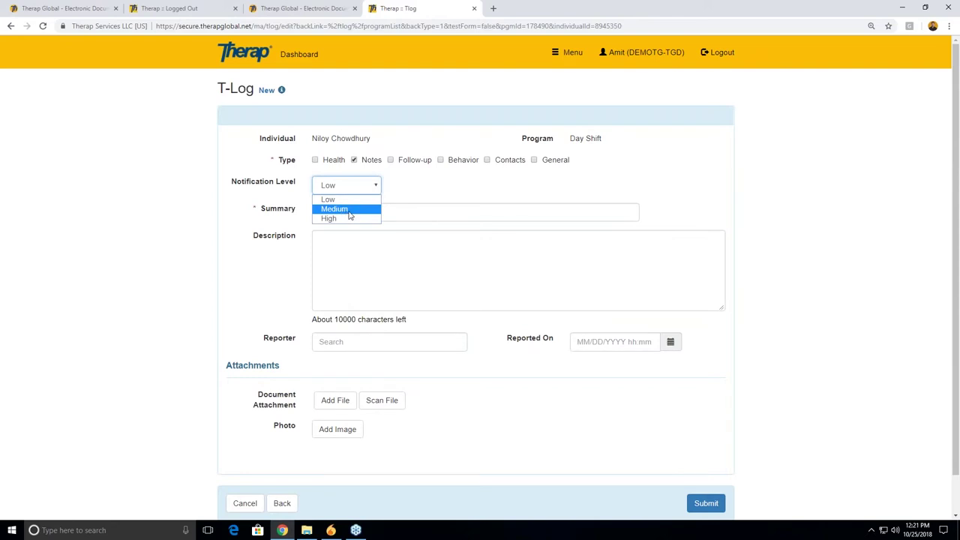
click(412, 204)
click(363, 189)
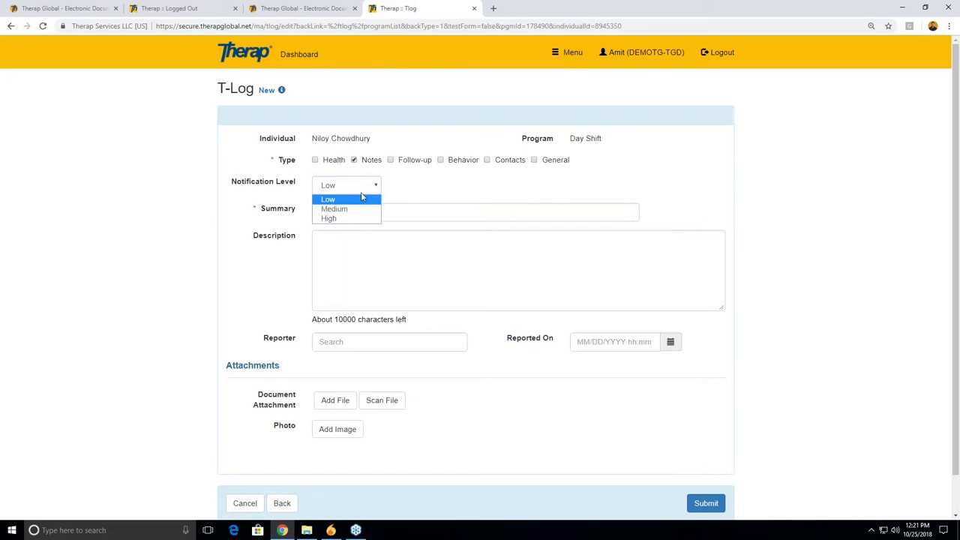
click(419, 222)
click(418, 236)
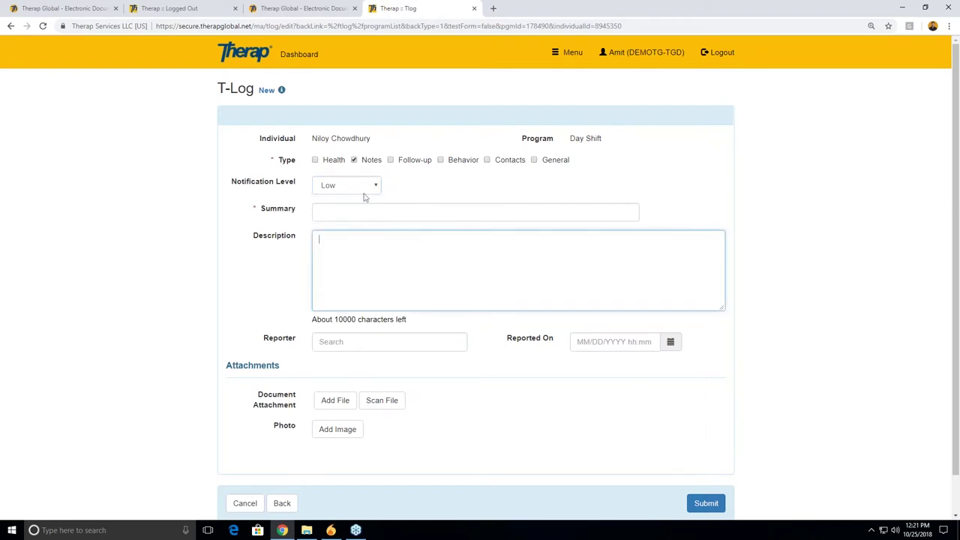
click(360, 190)
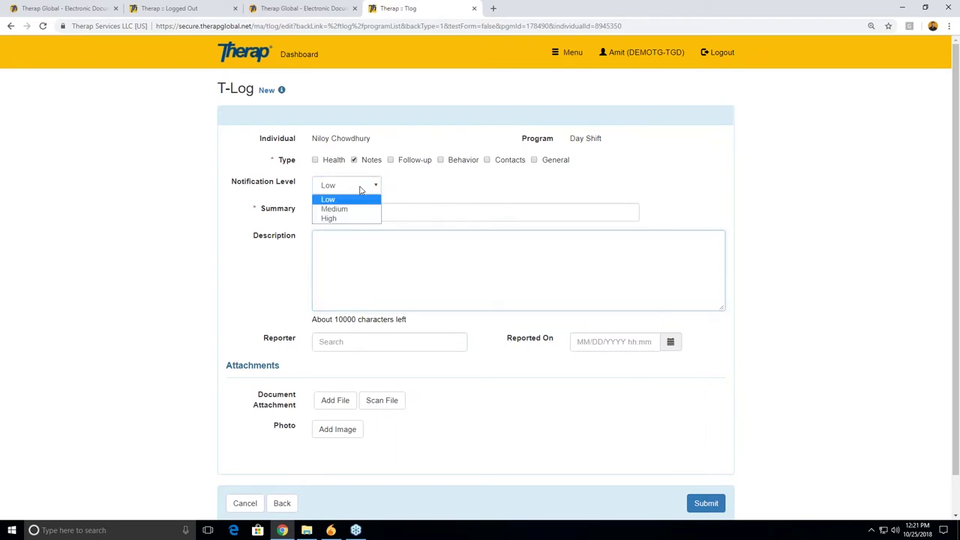
click(391, 191)
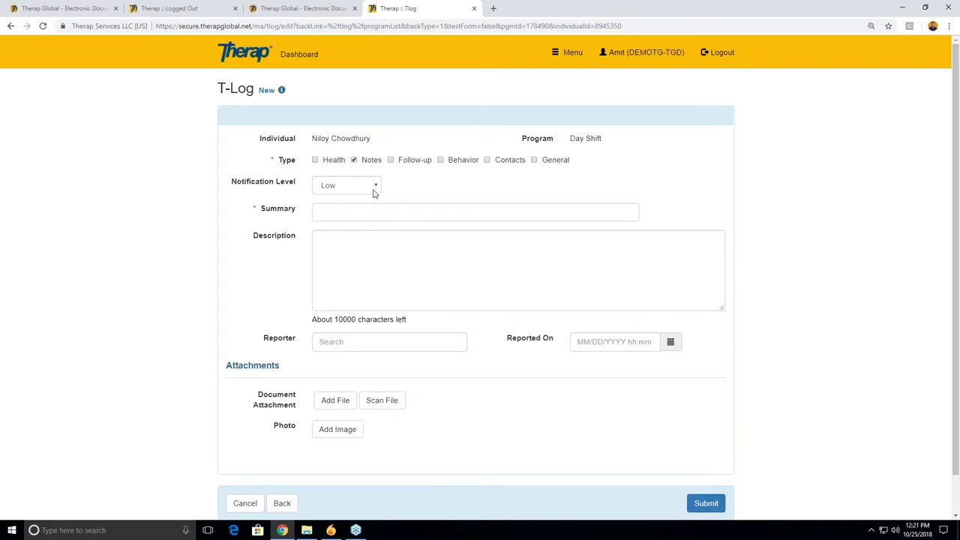
click(374, 192)
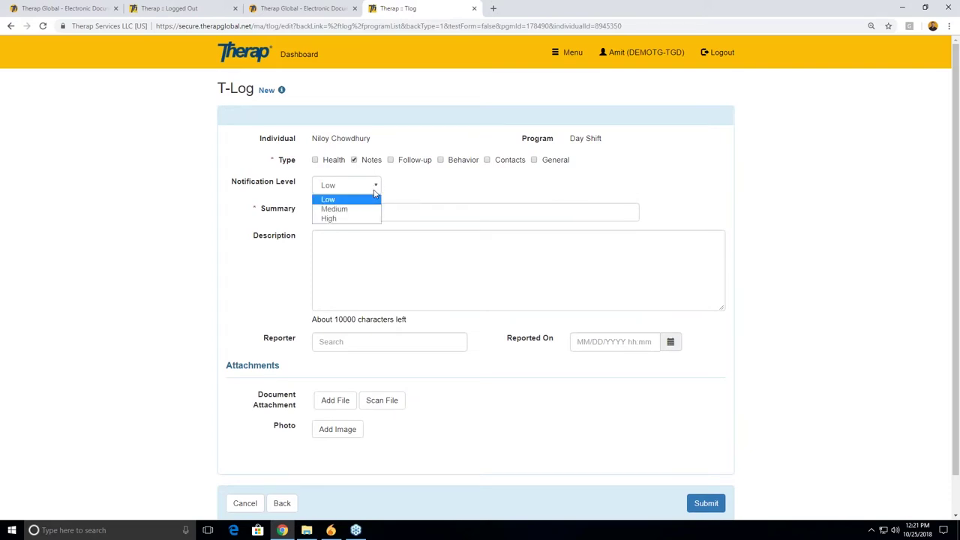
click(425, 192)
click(375, 186)
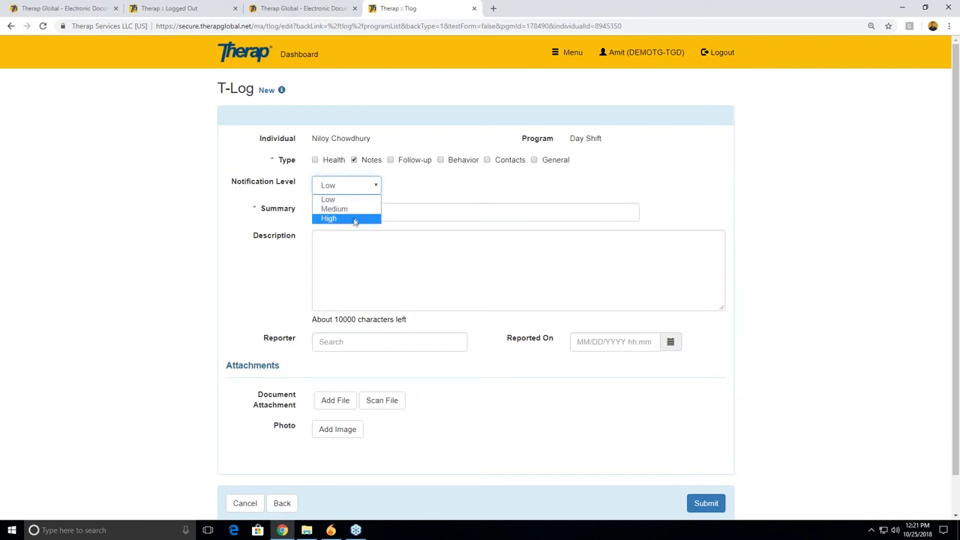
click(398, 197)
key(Down)
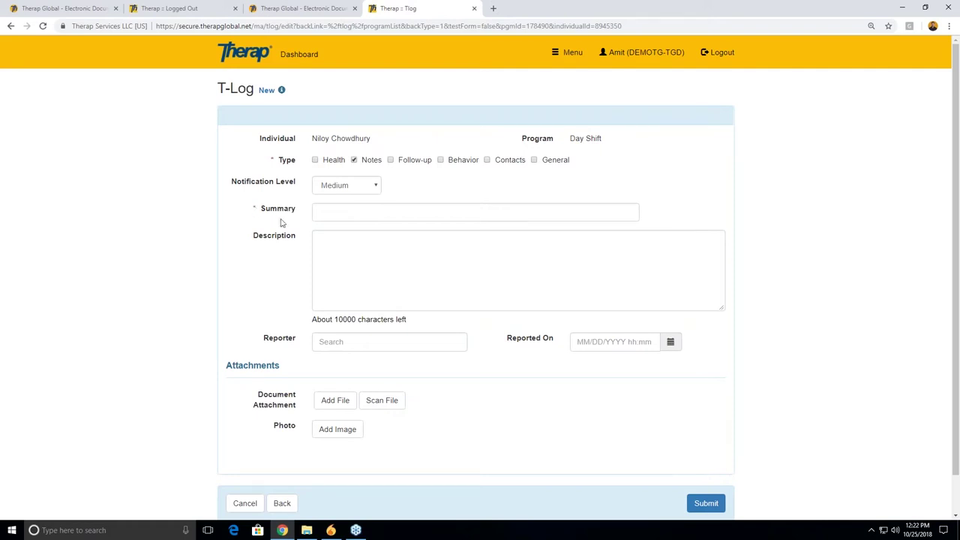
click(331, 208)
click(335, 213)
click(439, 196)
click(396, 216)
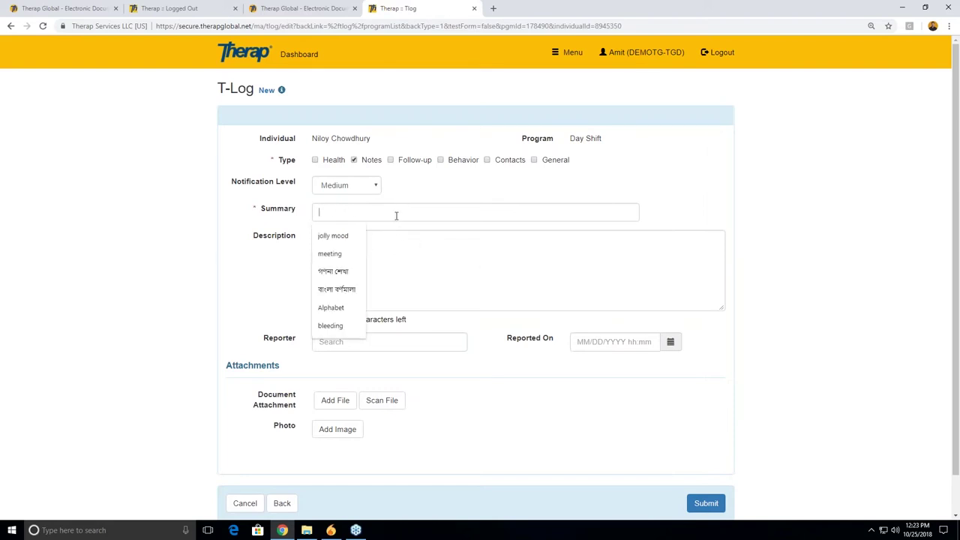
click(448, 190)
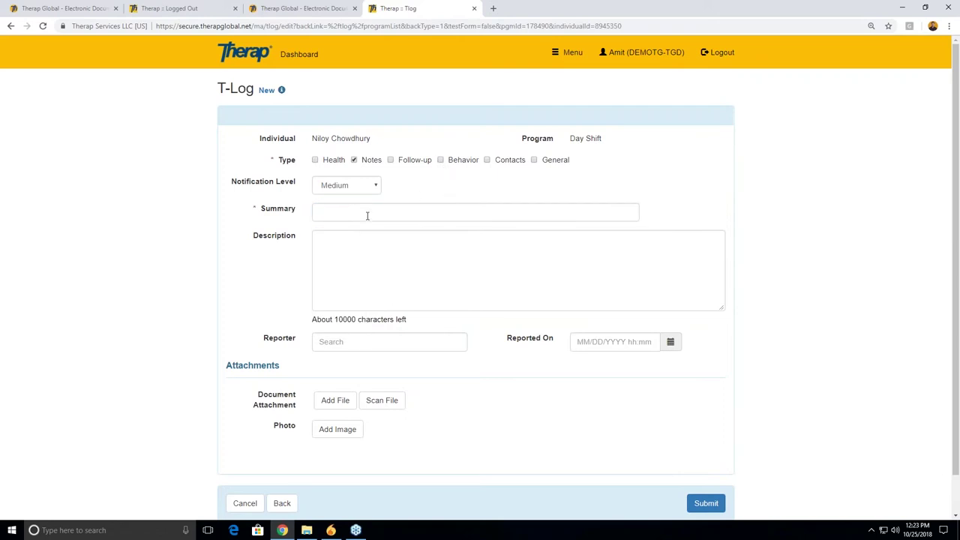
click(335, 241)
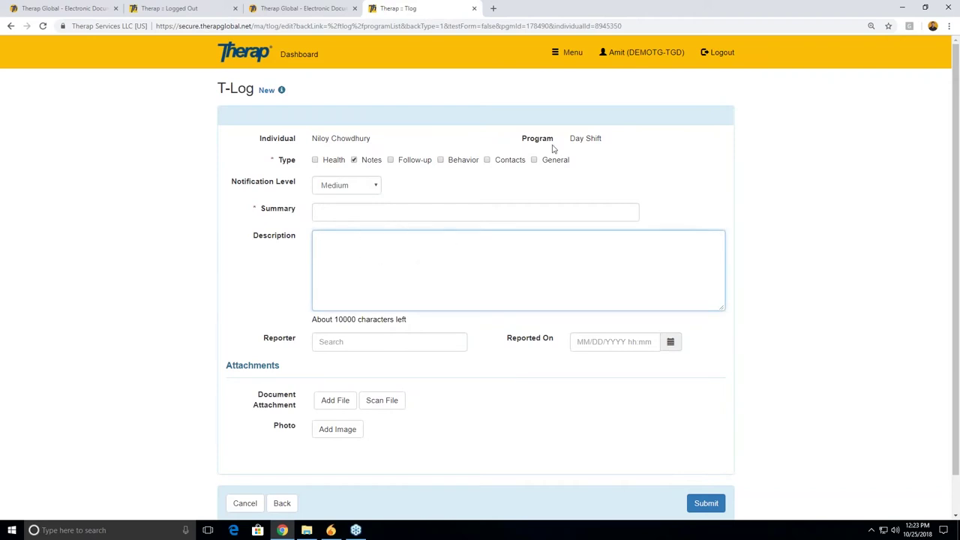
click(308, 176)
click(449, 195)
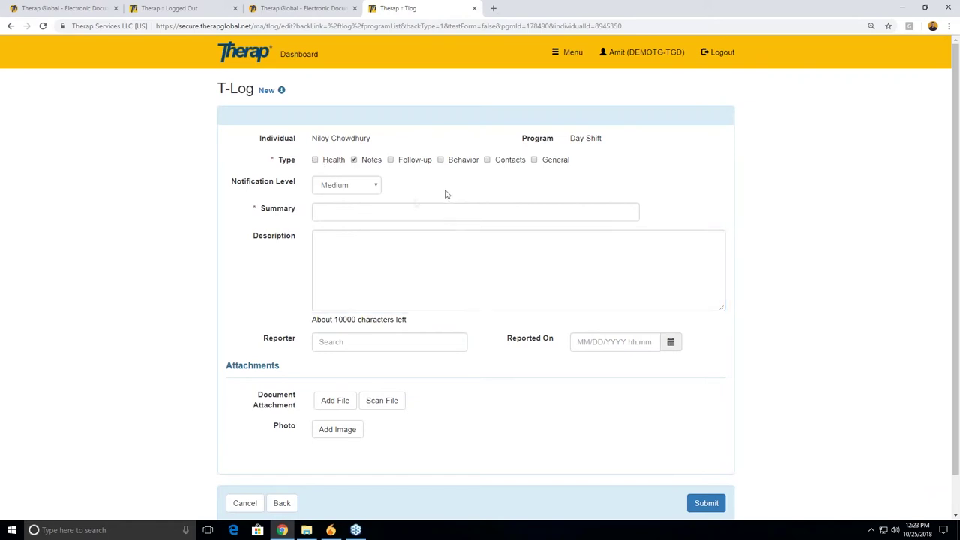
- Enter "Drawing" as the summary of the T-Log
click(358, 211)
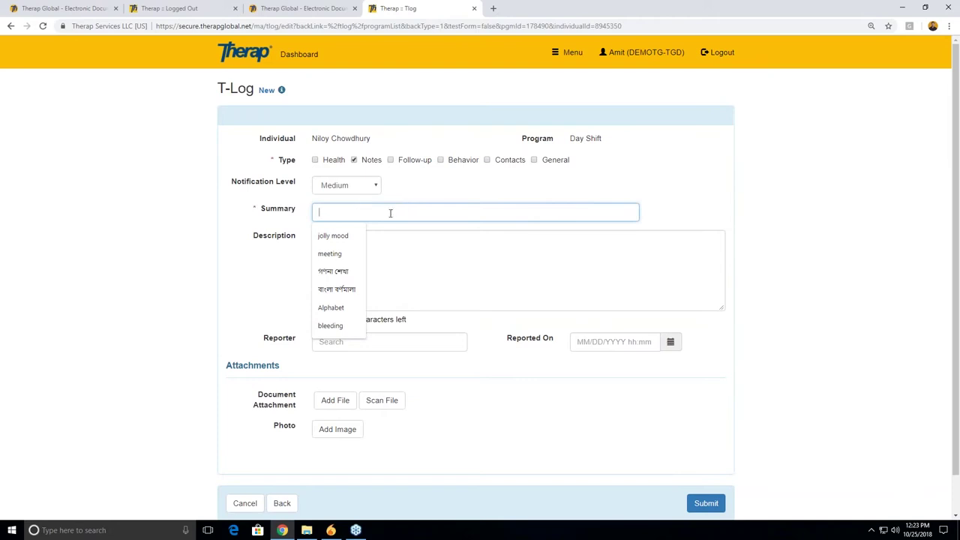
text(Draw)
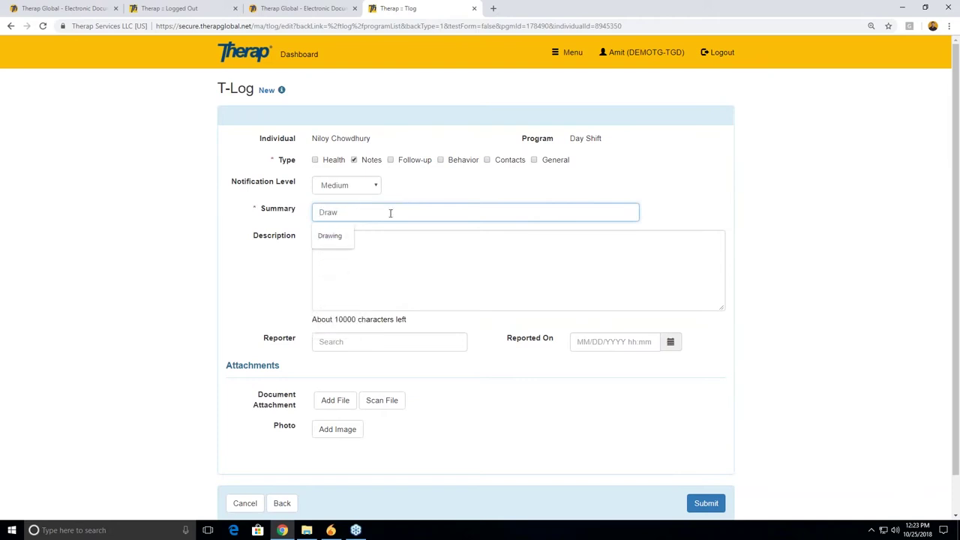
text(ing)
click(500, 193)
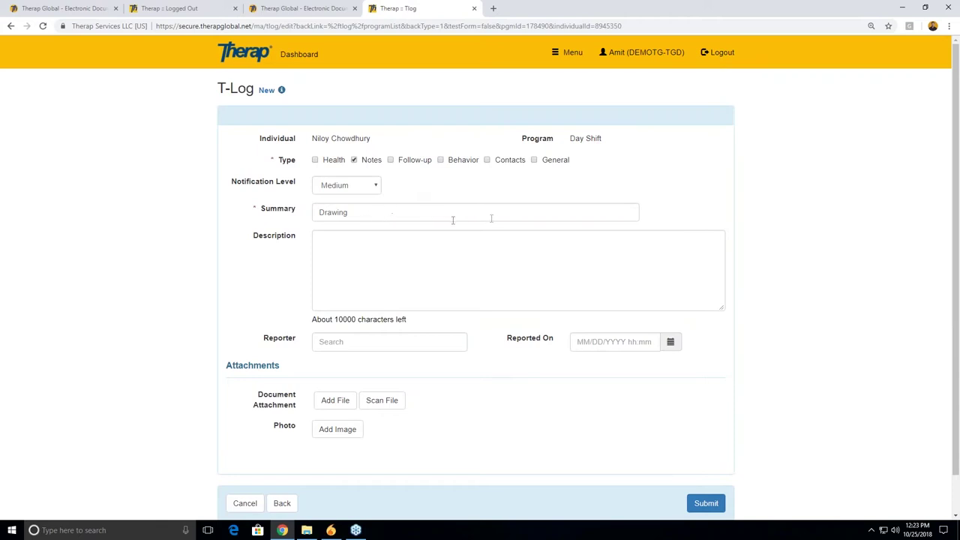
- Write in the T-Log's description that the individual, named by first name, "drew a nice picture today in his drawing class."
click(354, 247)
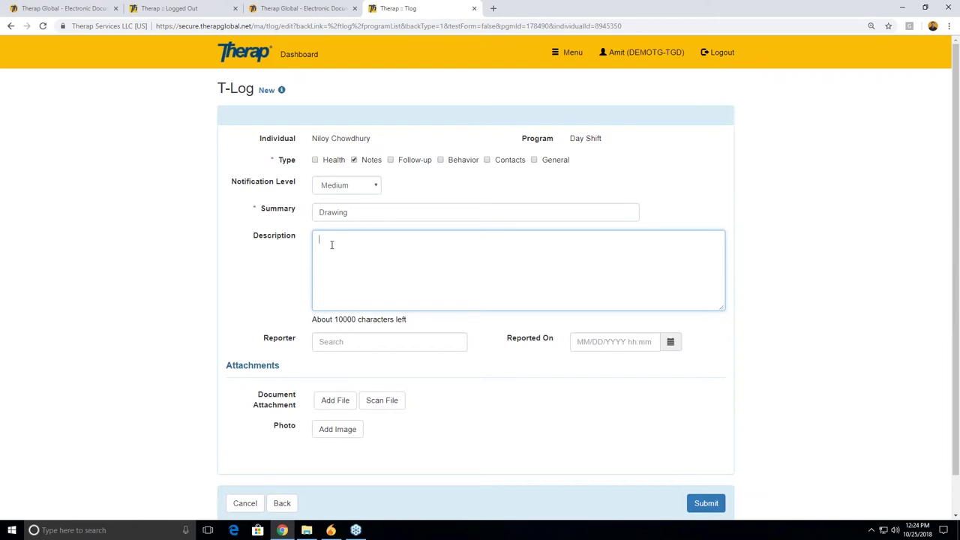
text(Niloy drew a)
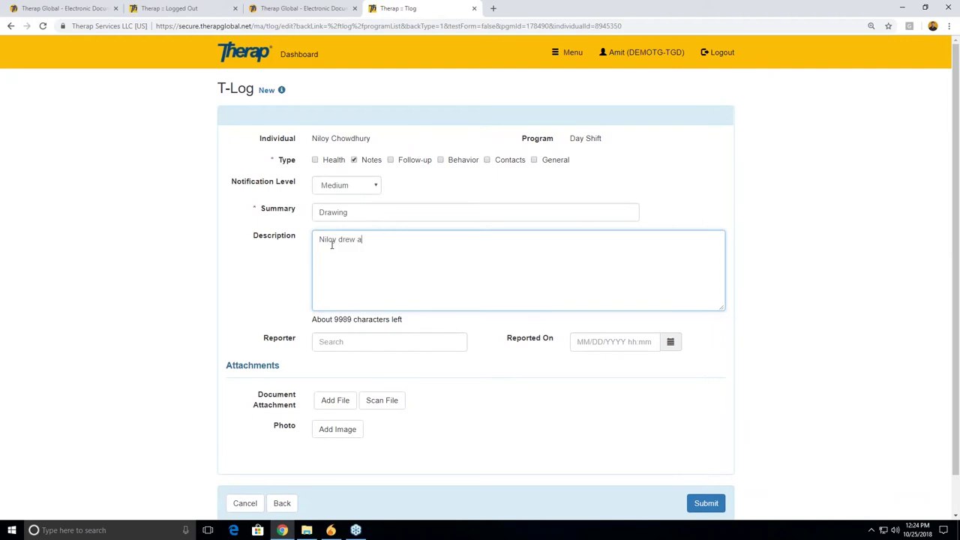
text( b)
key(BackSpace)
text(nice picture today in drawing)
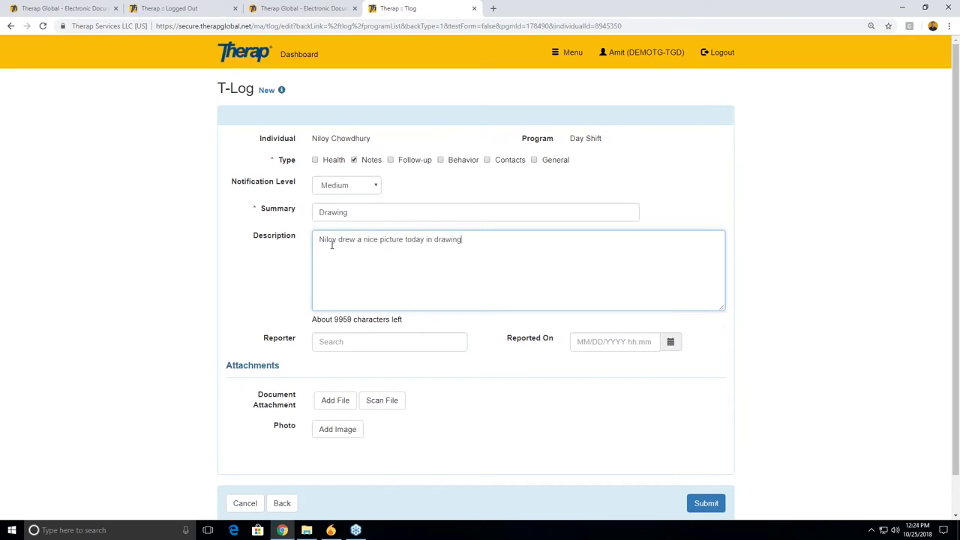
text( clas)
text(his)
- Search for the teacher by name and set that person as the reporter of the T-Log
scroll(396, 259, down, 1)
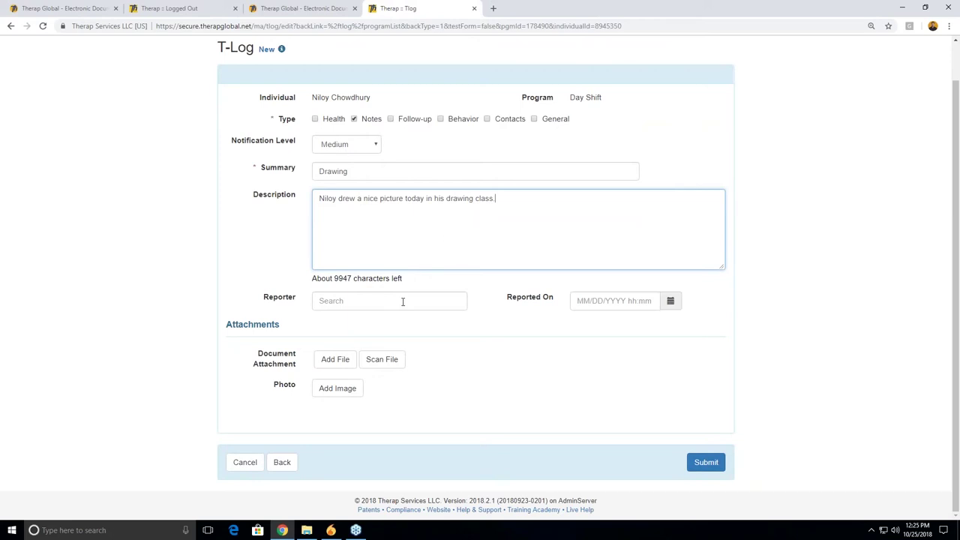
scroll(403, 302, up, 1)
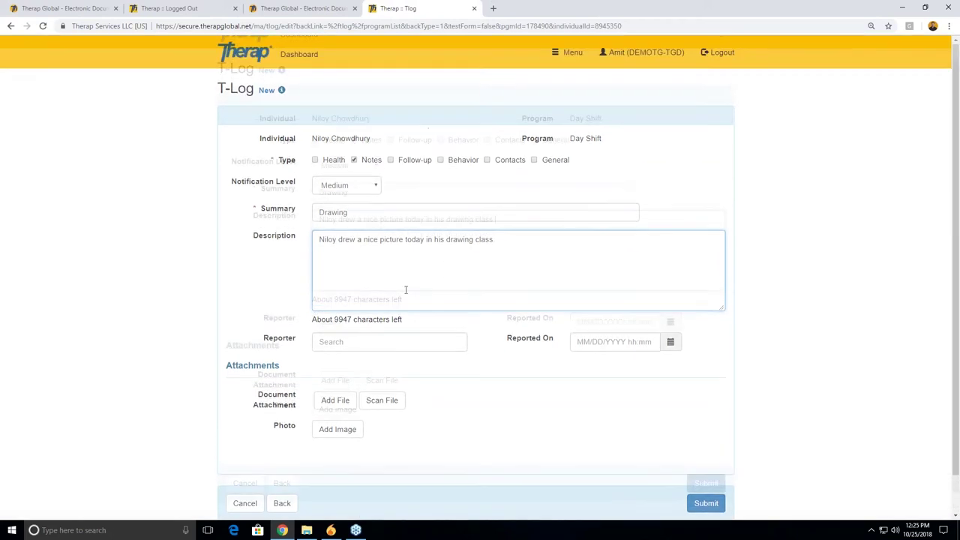
click(392, 342)
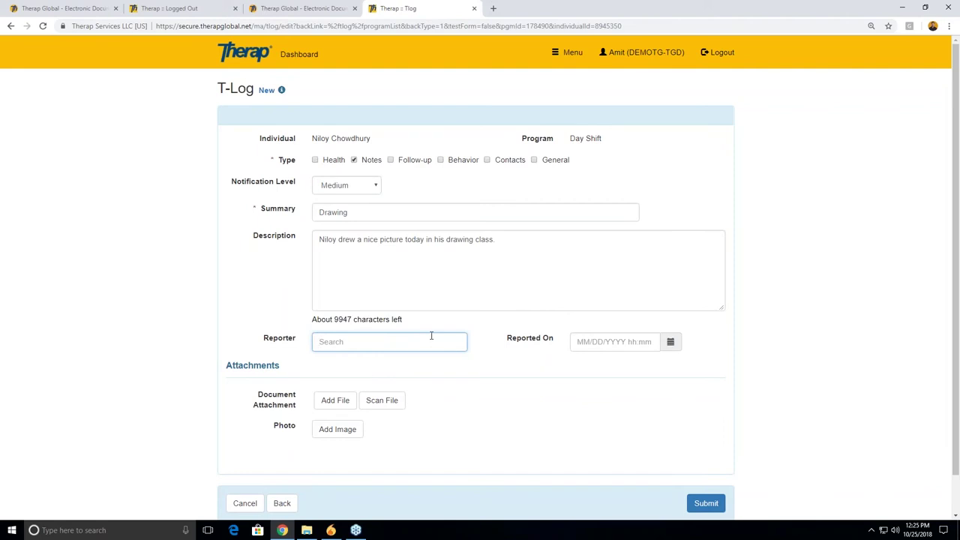
text(Ala)
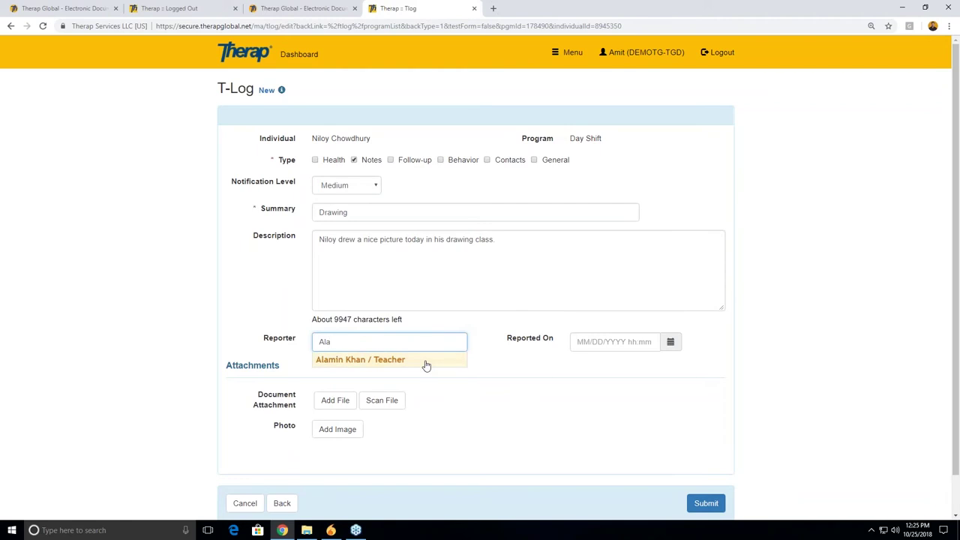
click(426, 365)
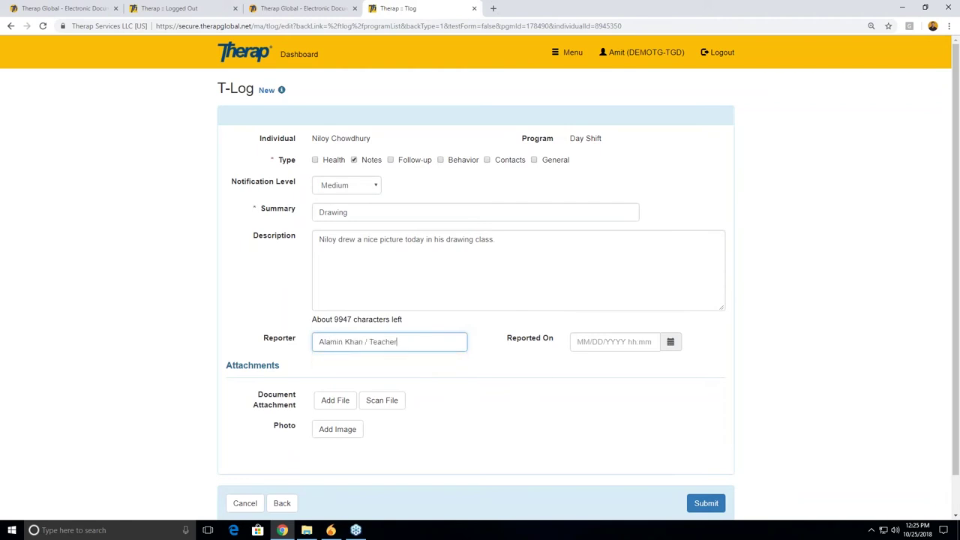
scroll(442, 317, down, 1)
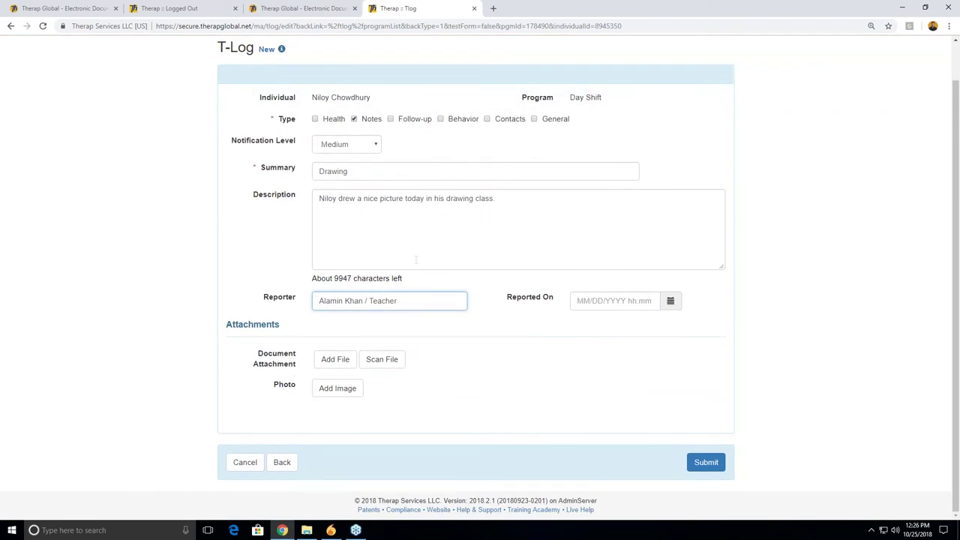
scroll(427, 265, up, 1)
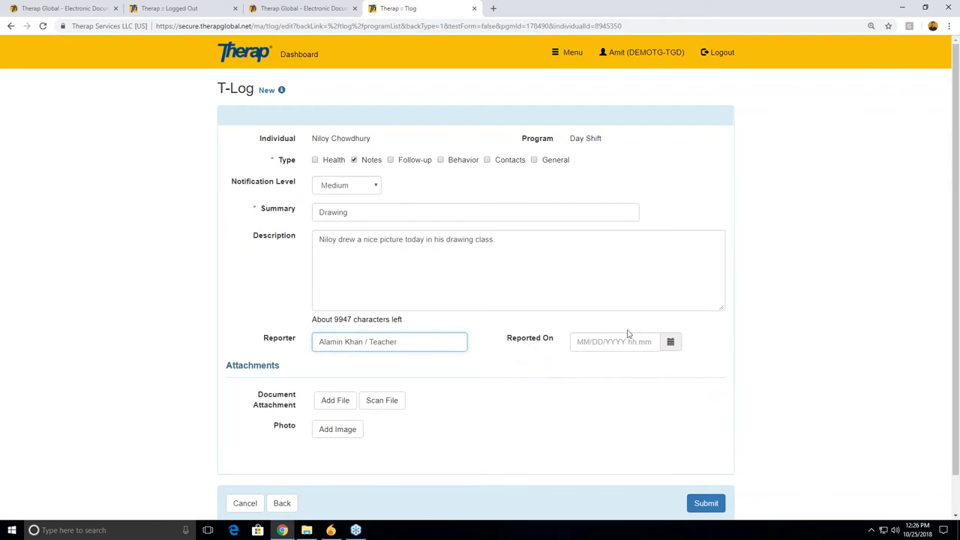
- Set the T-Log's Reported On date and time to 10/22/2018 11:00 am
click(671, 349)
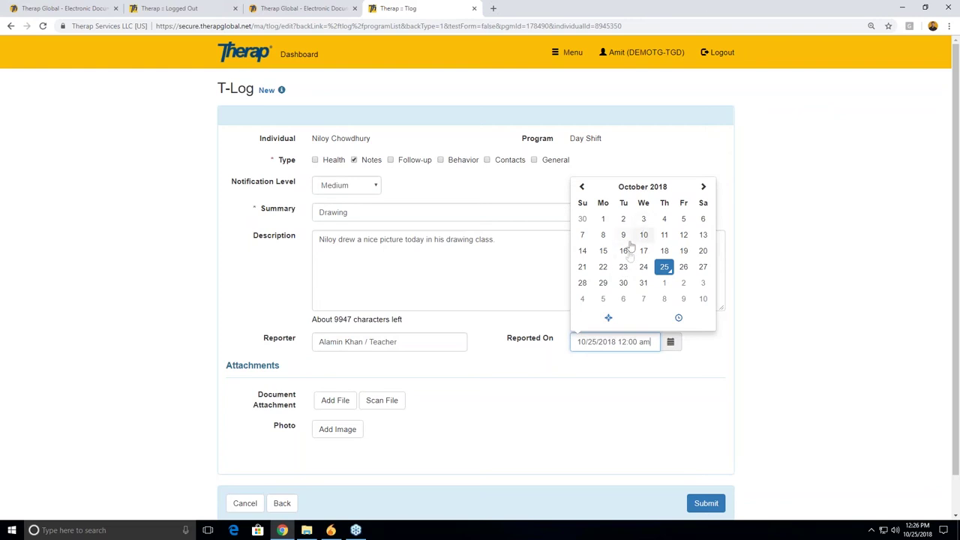
click(622, 267)
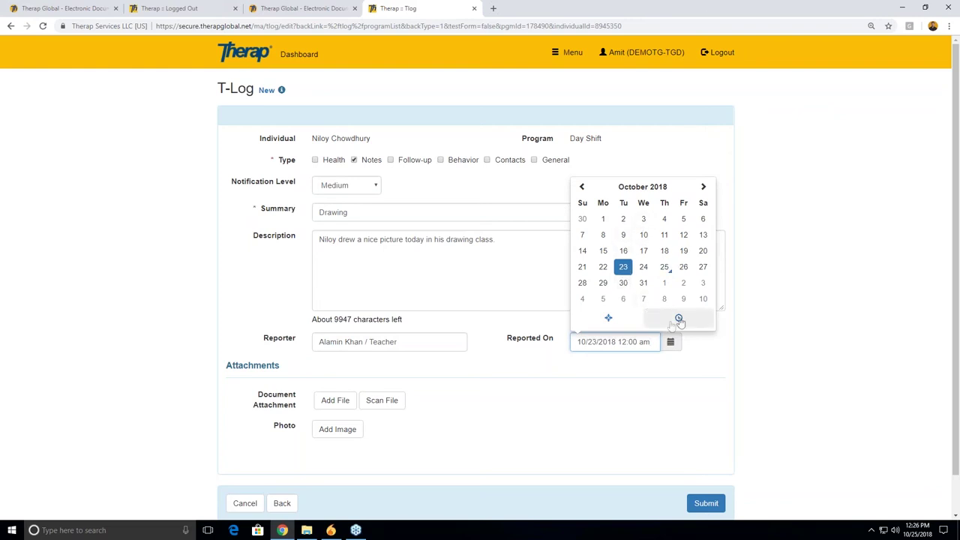
click(679, 320)
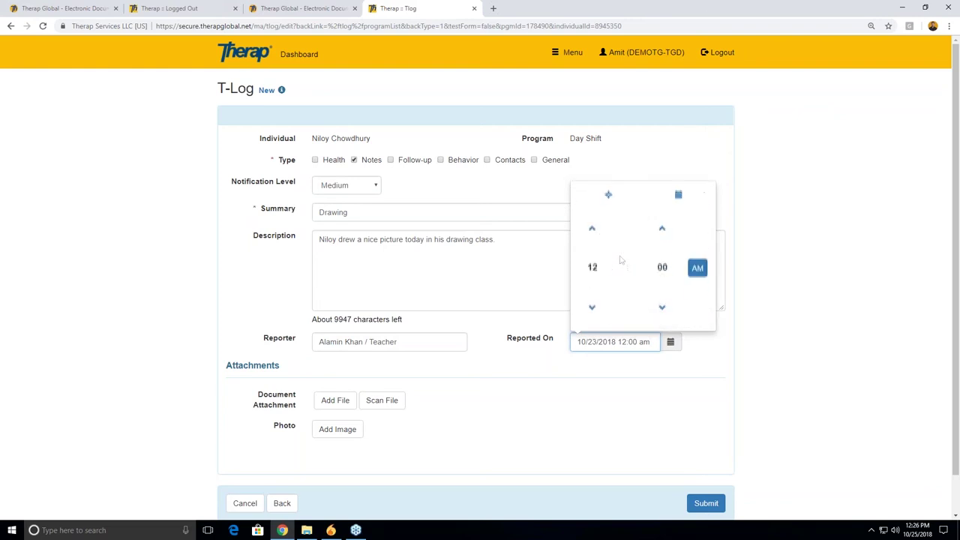
click(592, 306)
click(697, 273)
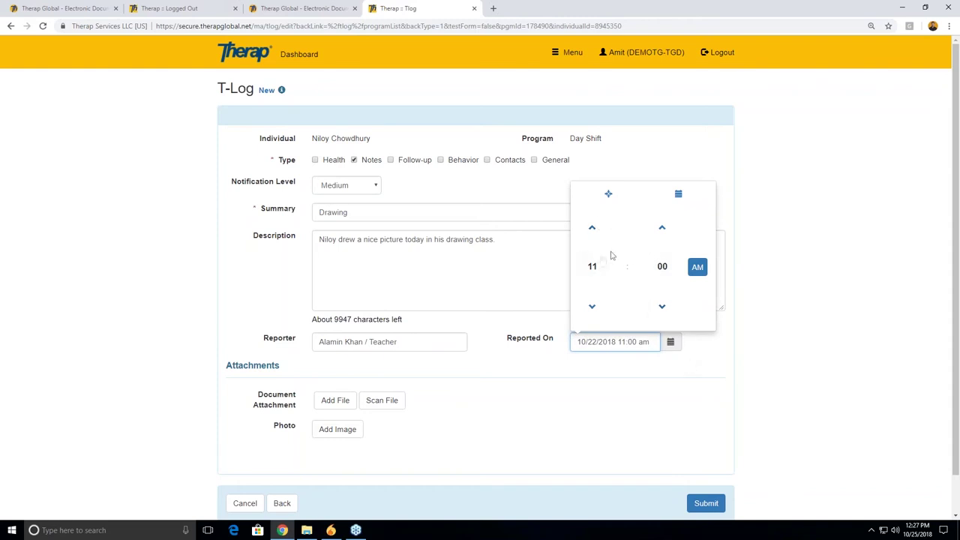
click(684, 393)
- Attach the Demo-Painting image from the Desktop as the photo of the T-Log
scroll(651, 371, down, 1)
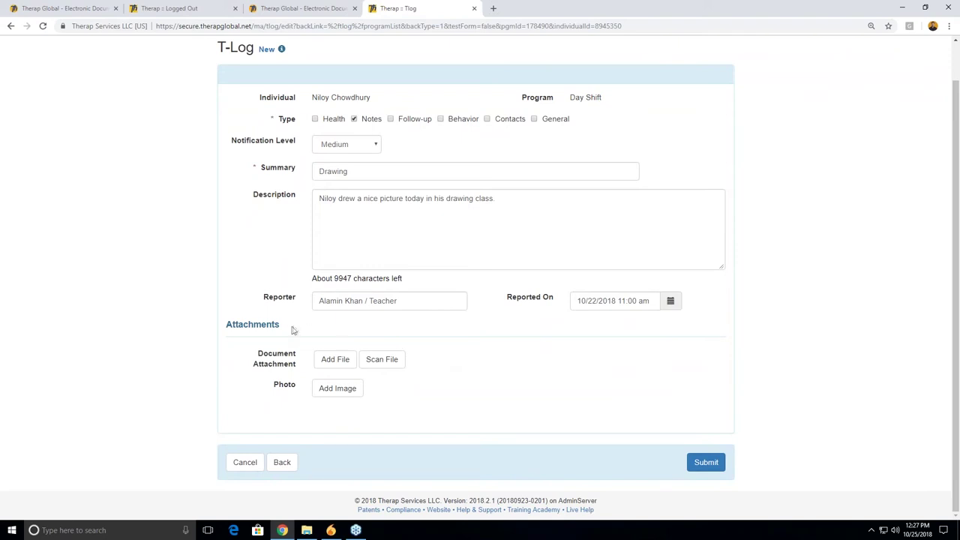
drag(285, 343, 223, 354)
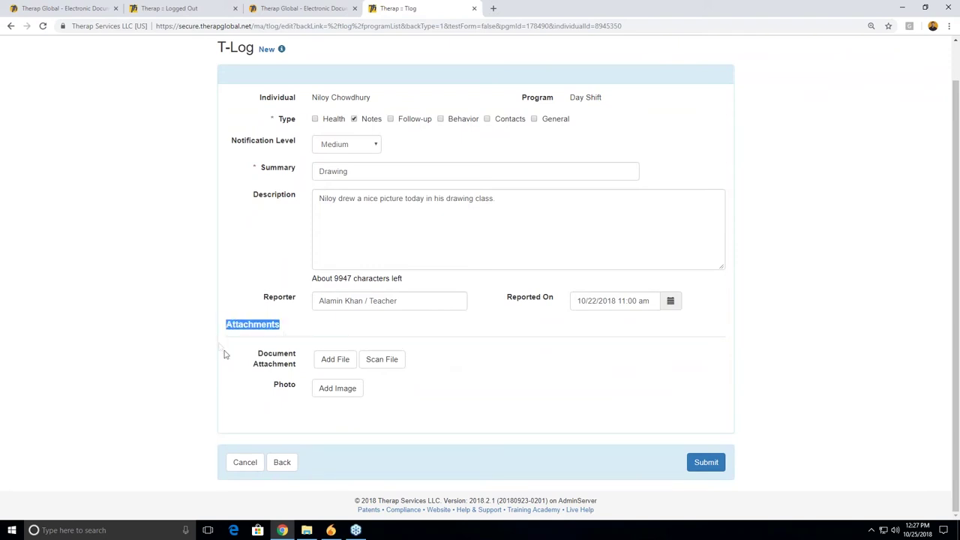
click(223, 354)
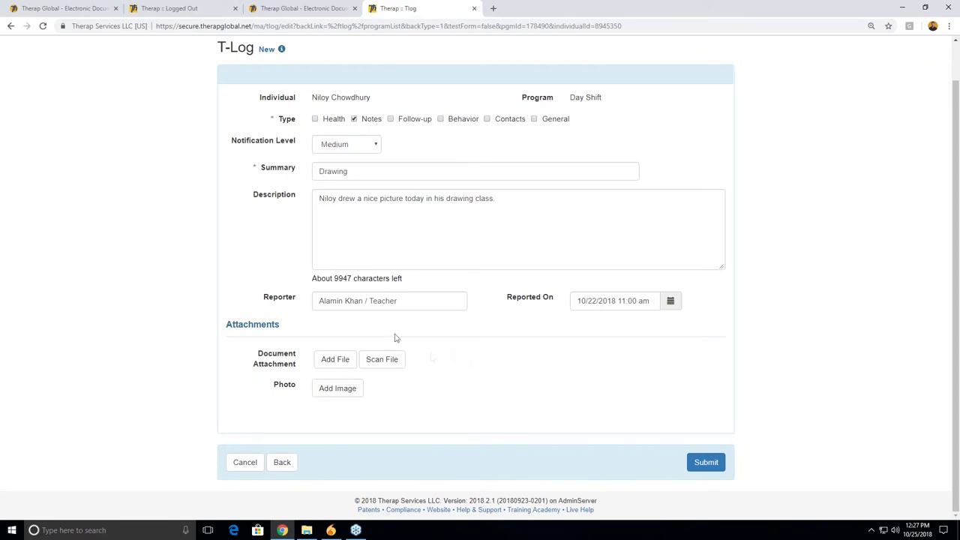
click(331, 364)
click(346, 394)
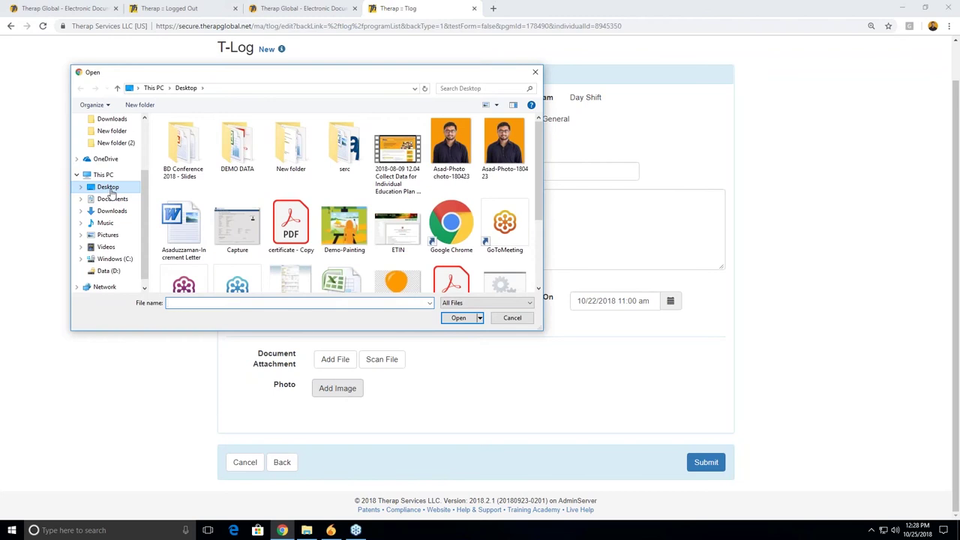
click(335, 238)
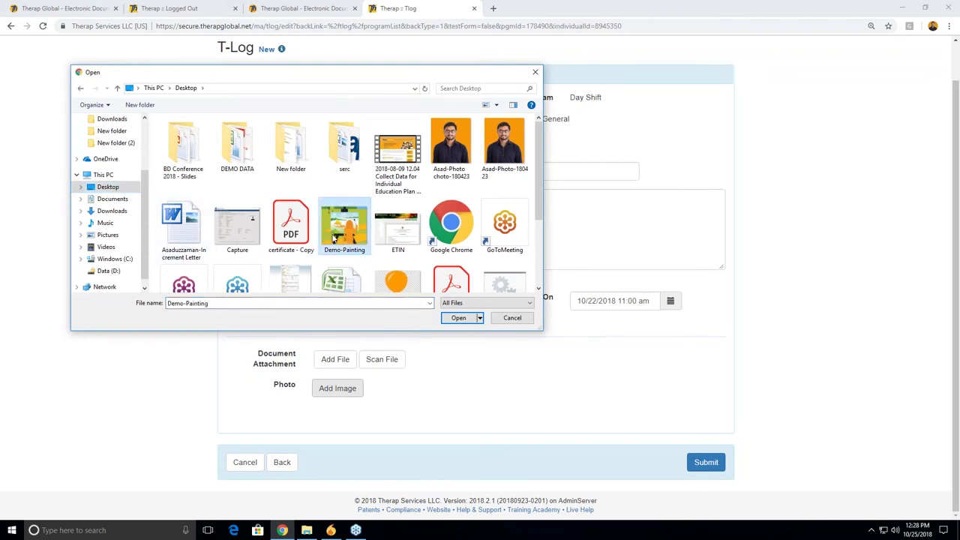
click(455, 321)
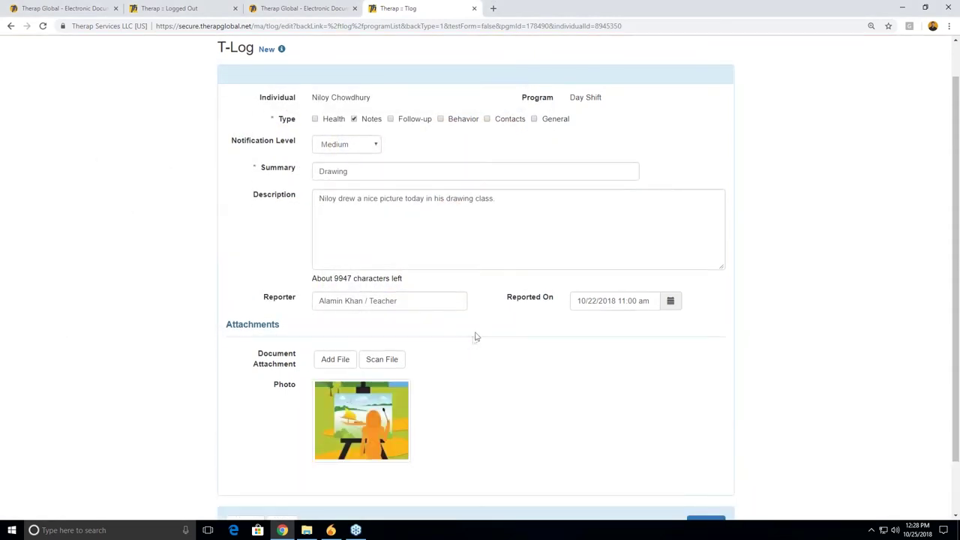
- Review the completed T-Log form with its attached photo and submit it
scroll(470, 337, down, 2)
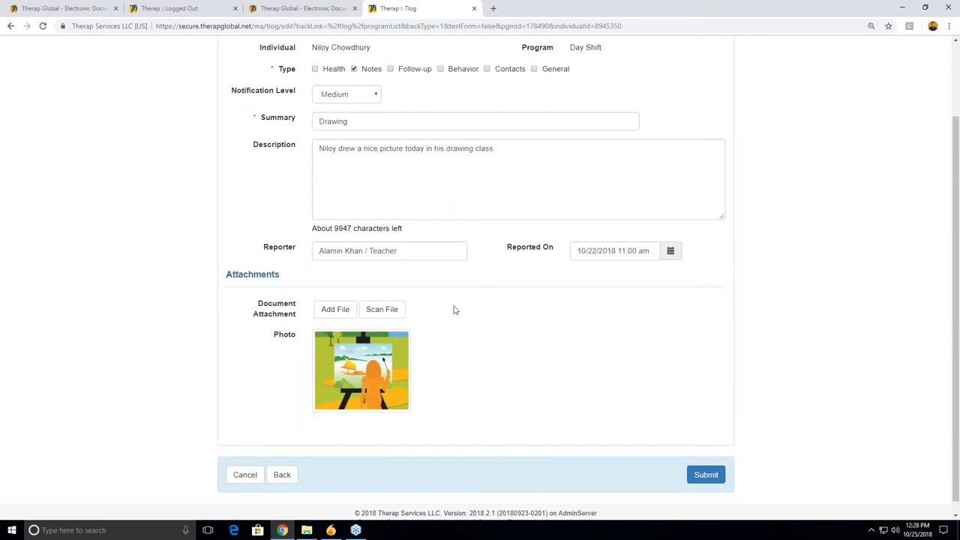
mouse_move(376, 387)
mouse_move(392, 362)
scroll(473, 313, up, 2)
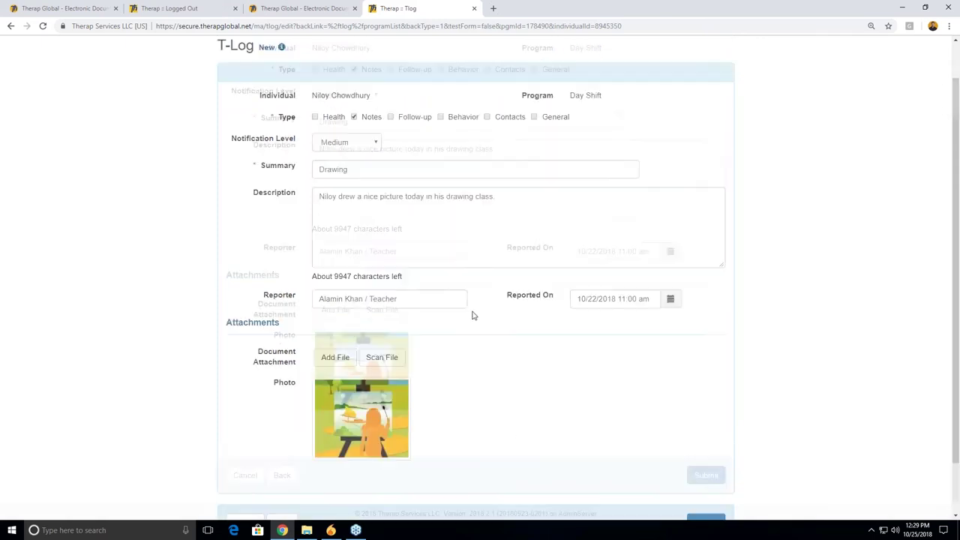
scroll(431, 229, down, 1)
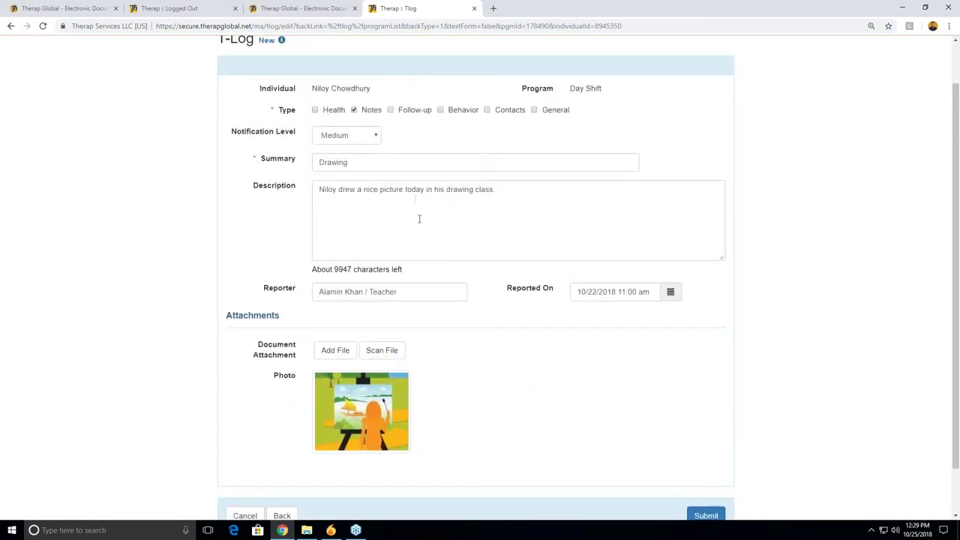
scroll(410, 175, down, 1)
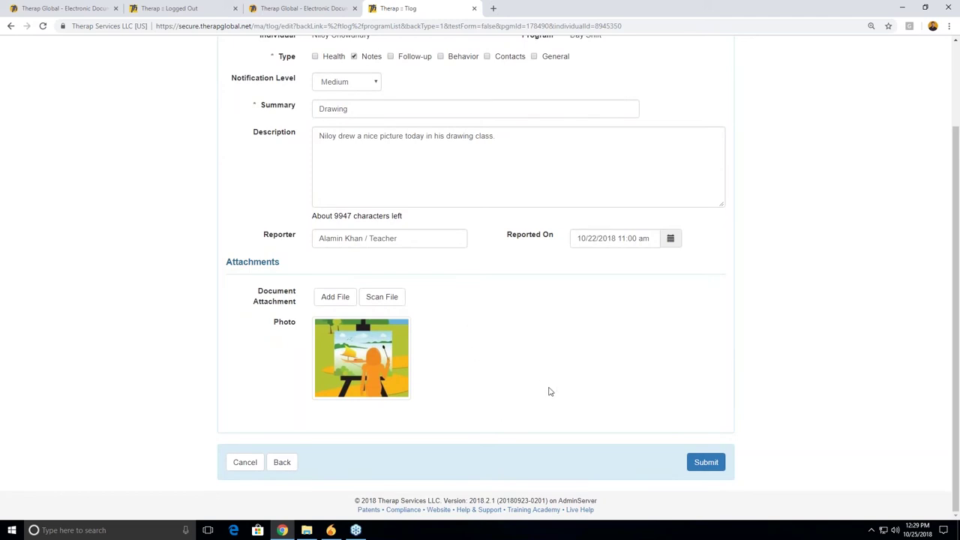
scroll(545, 386, up, 1)
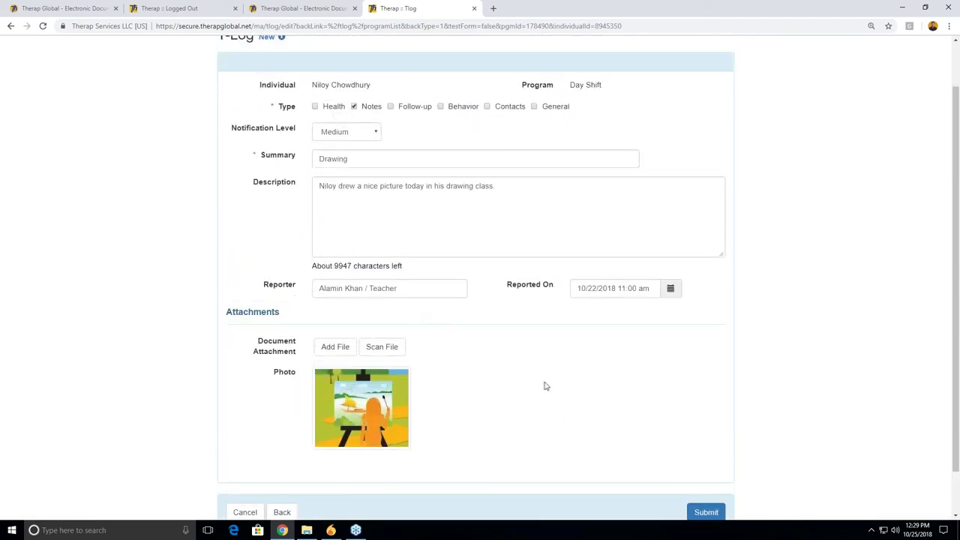
scroll(544, 388, down, 1)
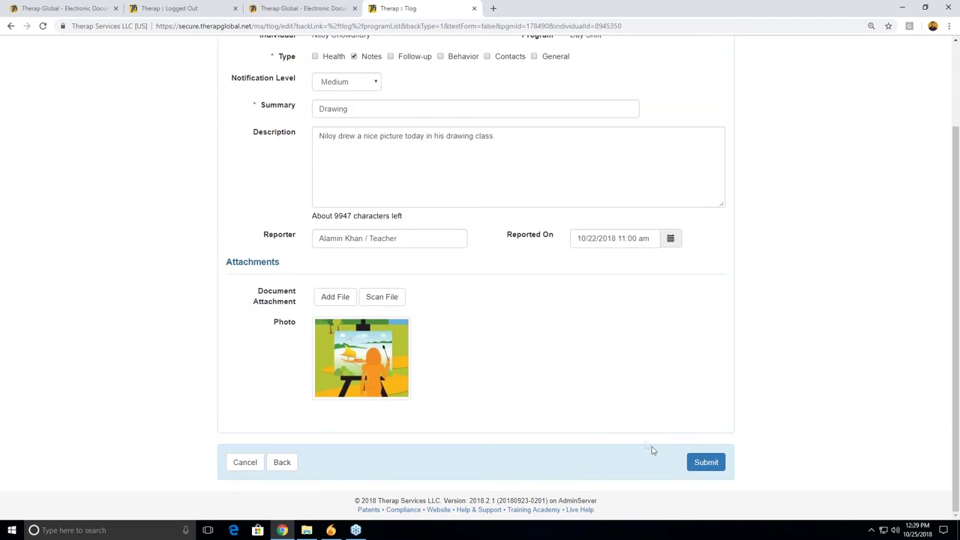
click(698, 465)
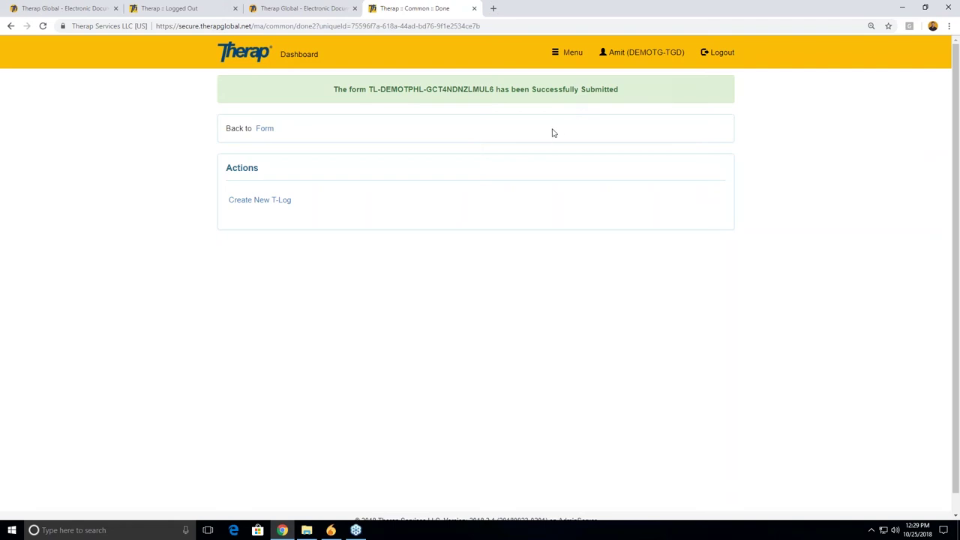
- Go back to the submitted T-Log form and review its details, follow-up section and attachments
click(265, 129)
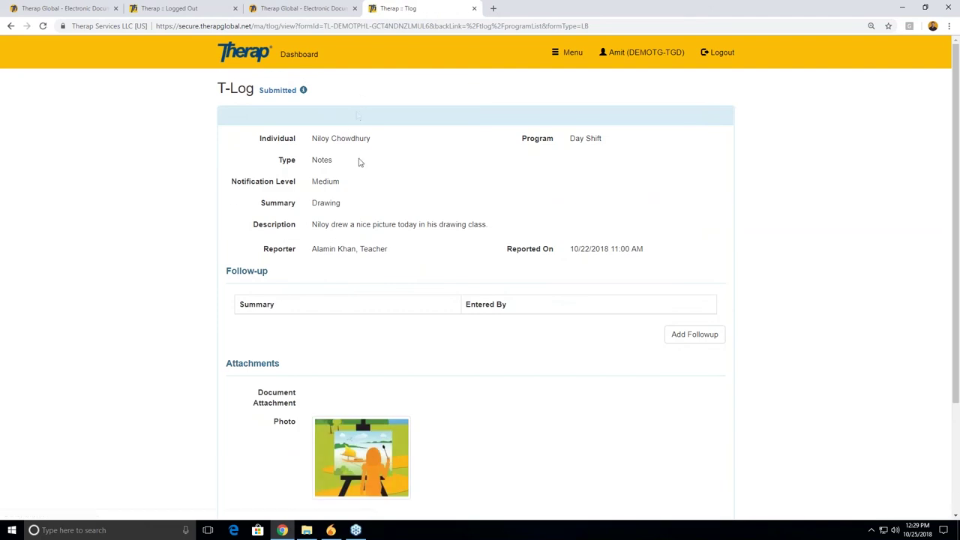
scroll(358, 162, down, 3)
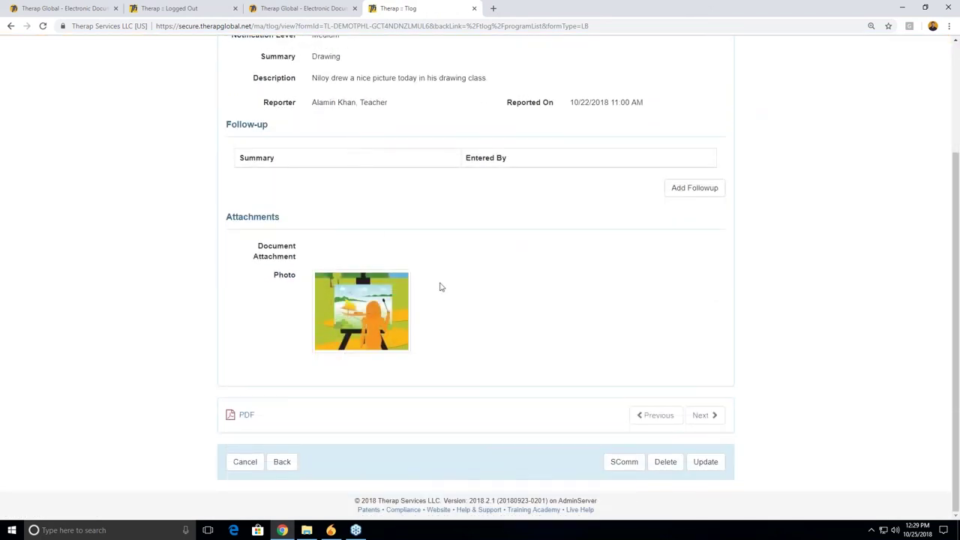
scroll(441, 288, up, 3)
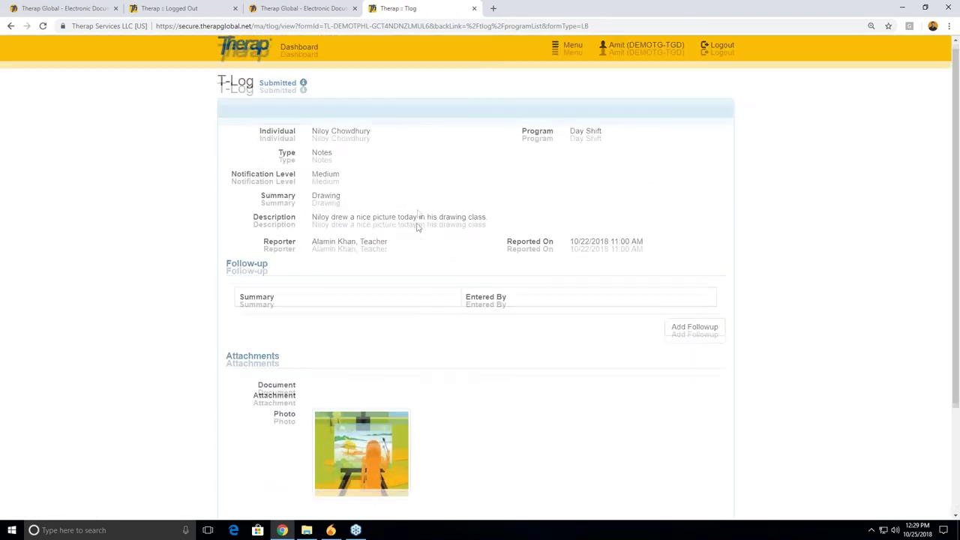
scroll(424, 240, down, 3)
scroll(488, 285, up, 3)
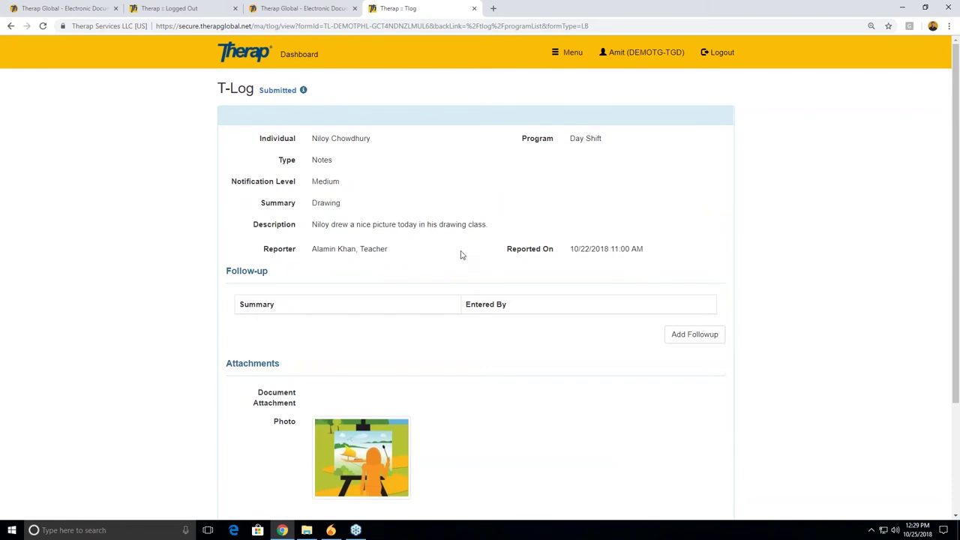
scroll(442, 273, down, 3)
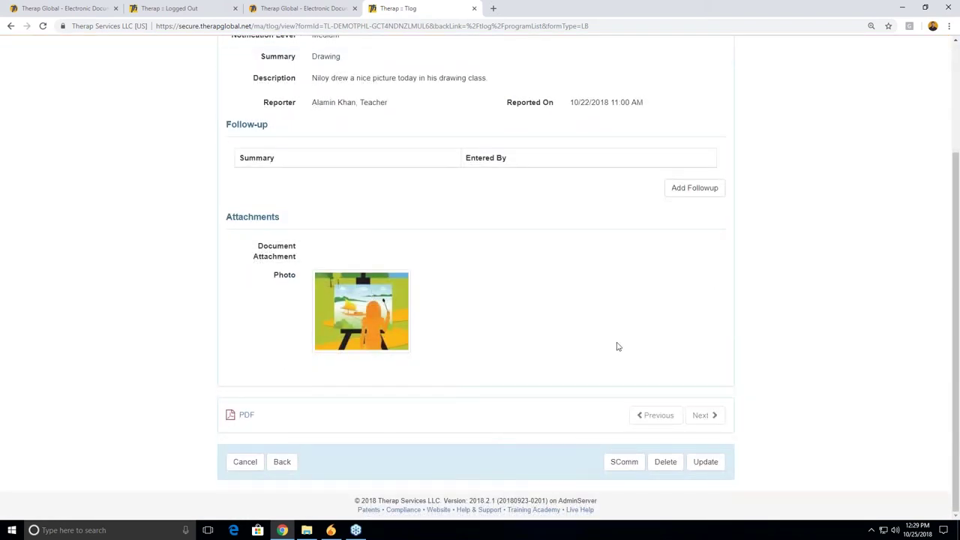
scroll(495, 326, up, 3)
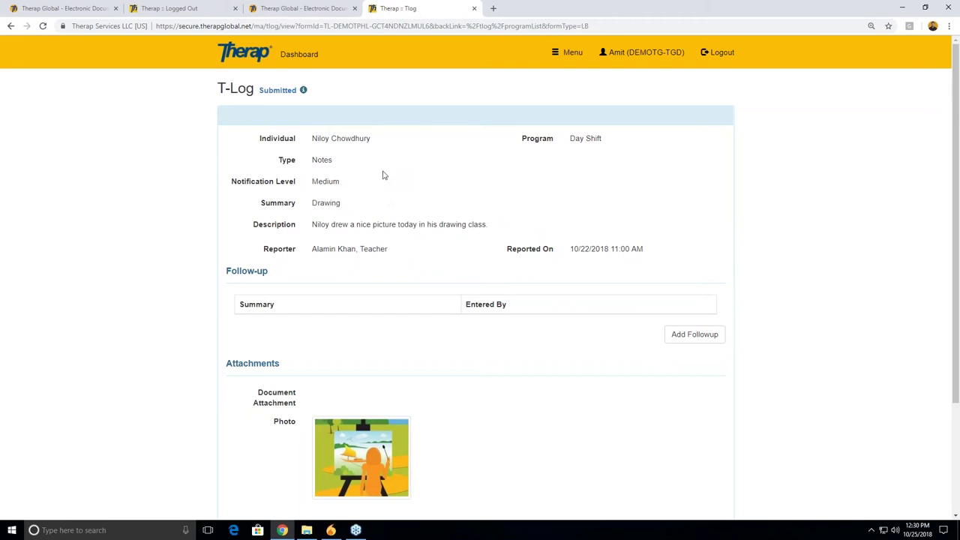
- Return to the dashboard, start a T-Log search and select the same individual by name as the search criterion
click(299, 60)
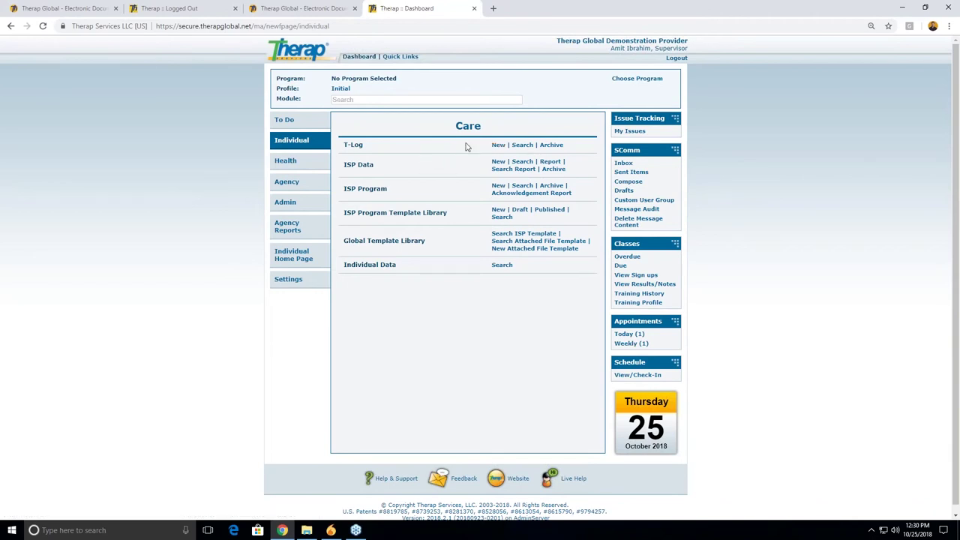
click(522, 146)
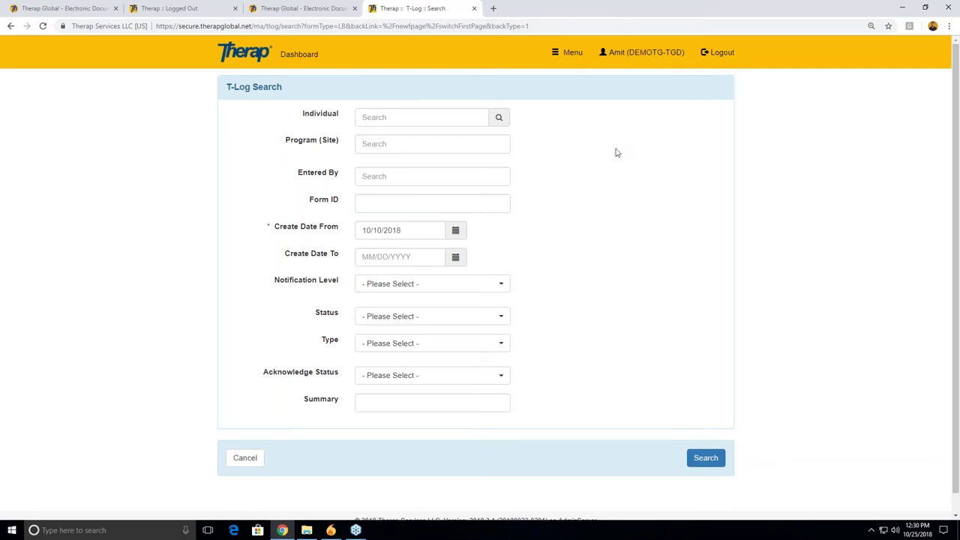
click(409, 123)
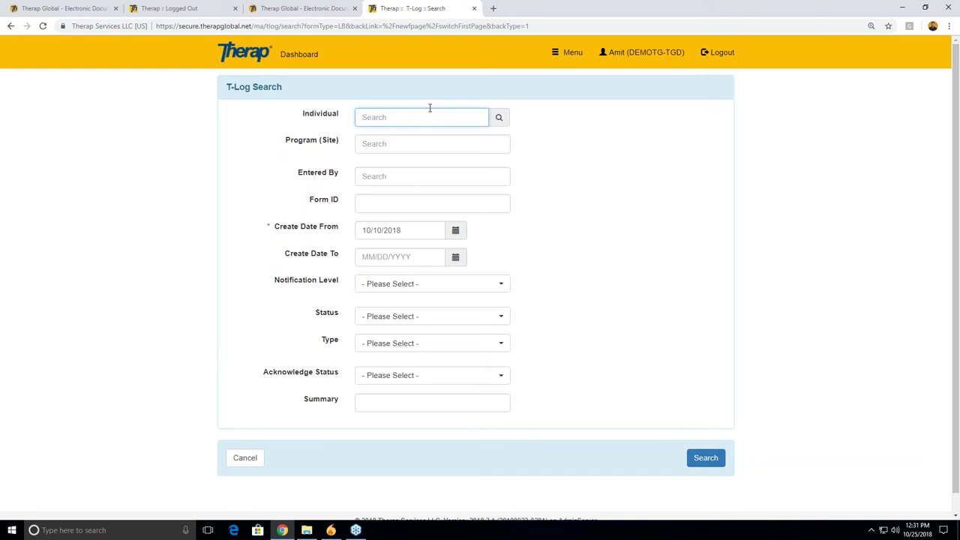
text(niloy)
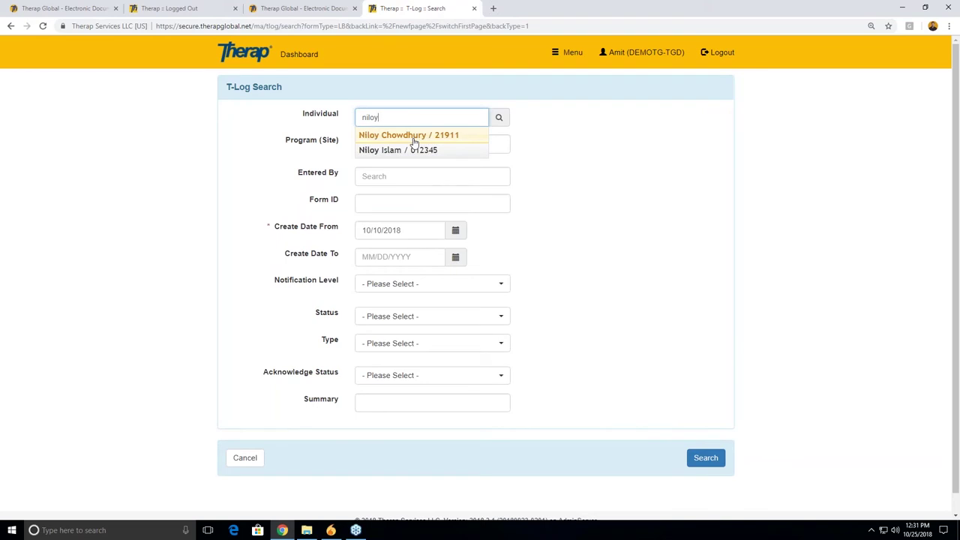
click(414, 136)
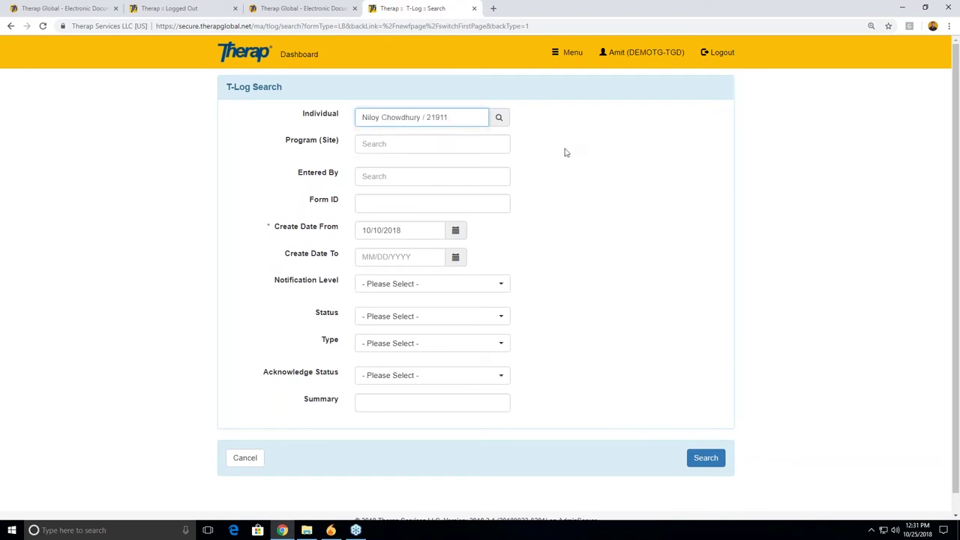
- Set the search's Create Date From to 10/01/2018, pick a Create Date To, and run the T-Log search
scroll(559, 154, down, 1)
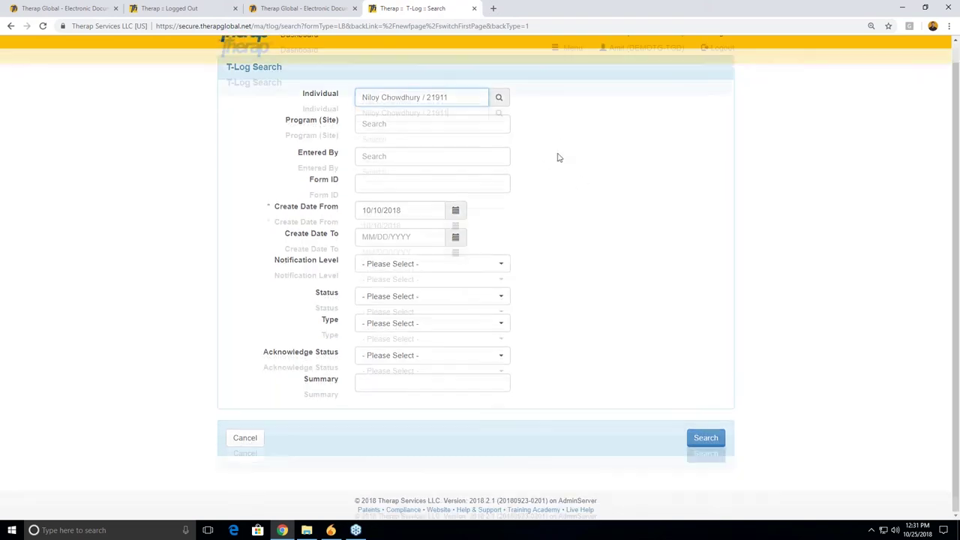
click(456, 212)
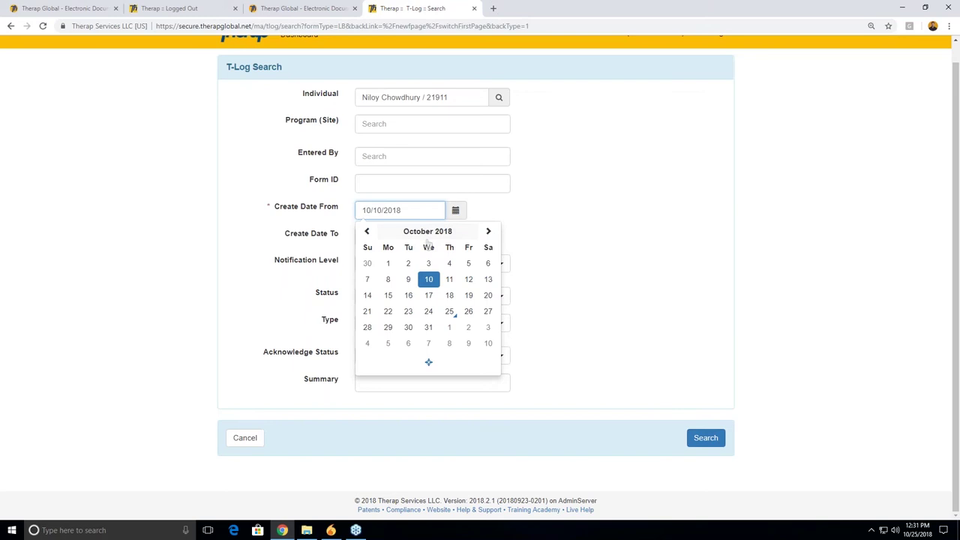
click(388, 264)
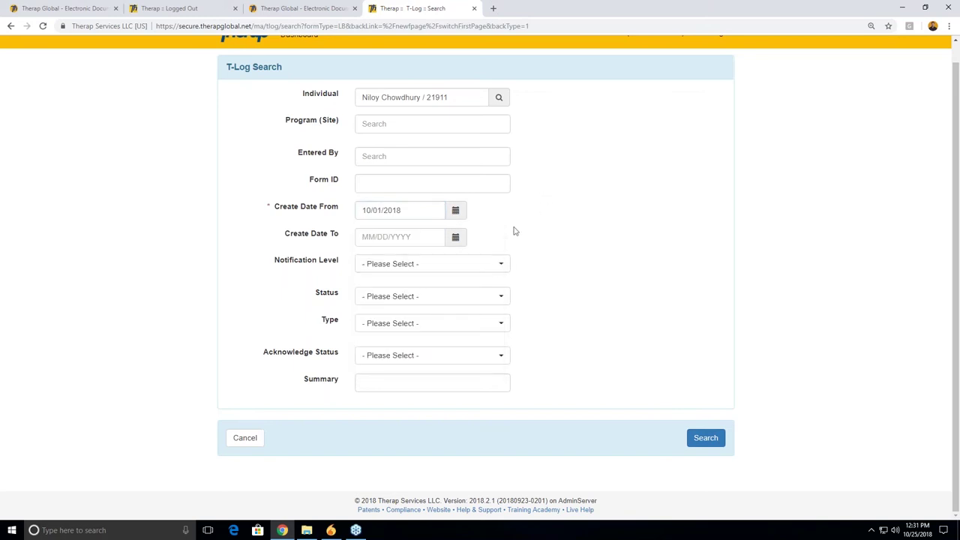
click(455, 238)
click(452, 341)
click(702, 446)
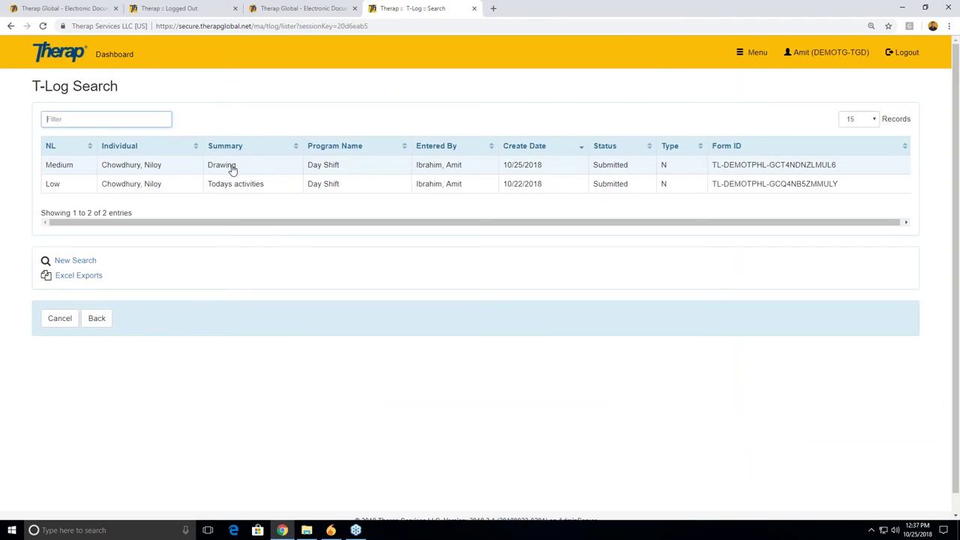
- Open the T-Log with the summary "Drawing" from the search results and review its details and attached photo
click(232, 168)
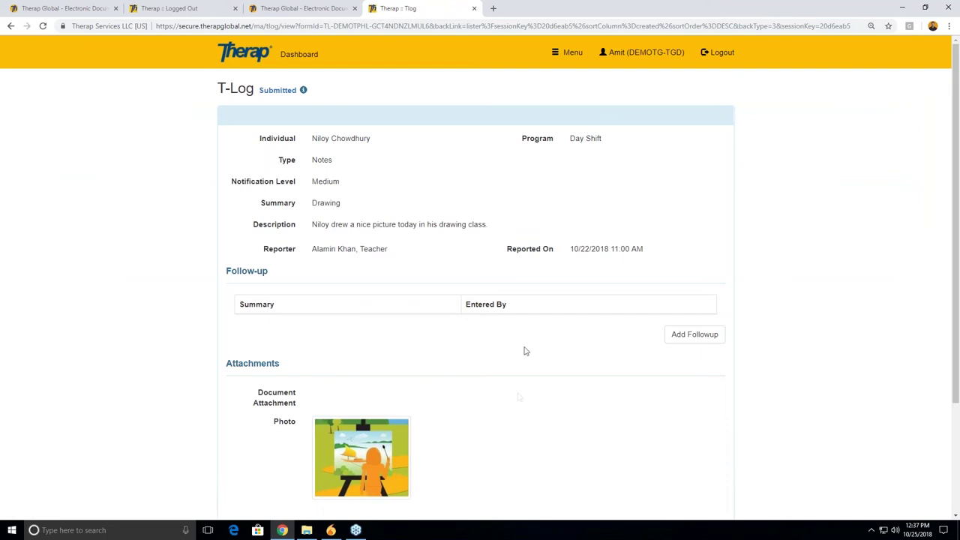
scroll(523, 349, down, 3)
scroll(430, 245, down, 1)
scroll(420, 204, down, 2)
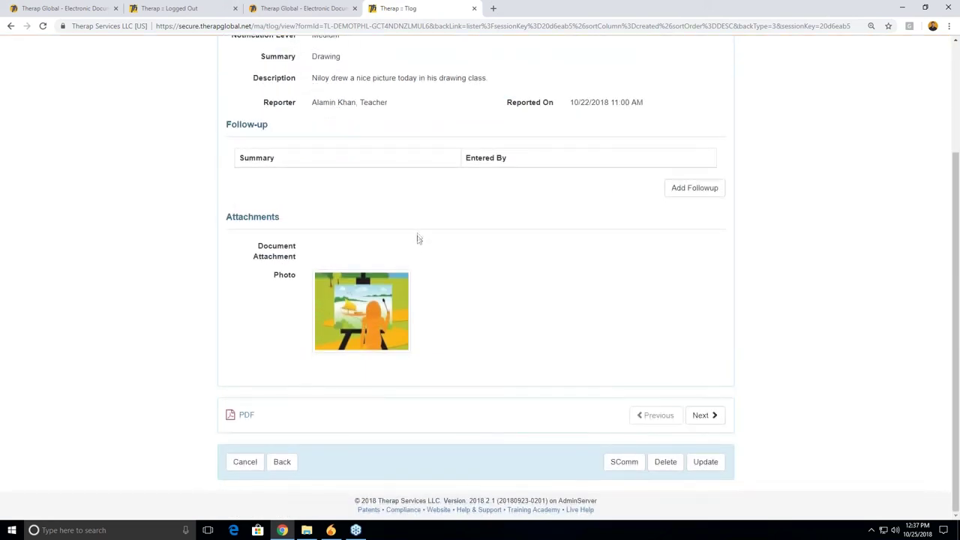
scroll(417, 236, up, 2)
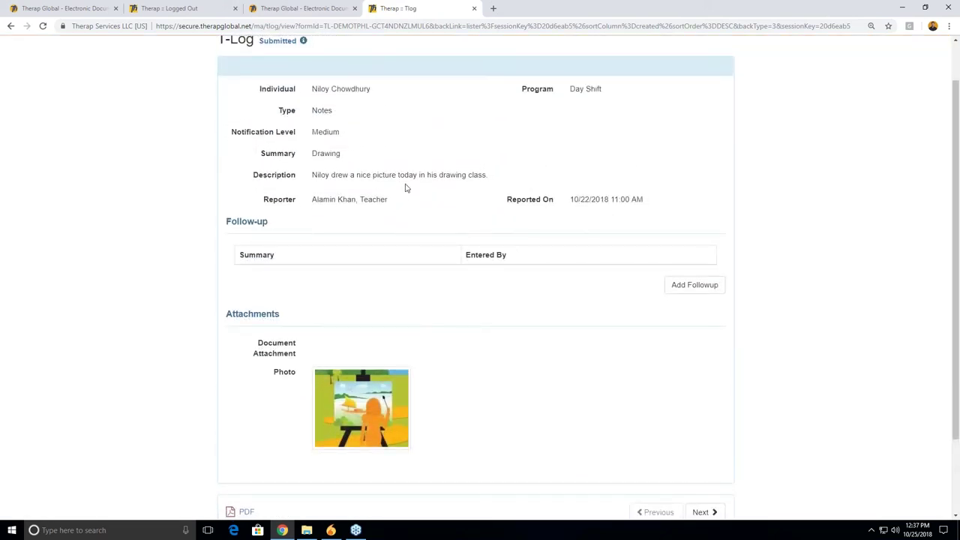
- Review the submitted T-Log's details, follow-up section and attachments, together with the PDF option and the actions available for the form
scroll(409, 197, down, 2)
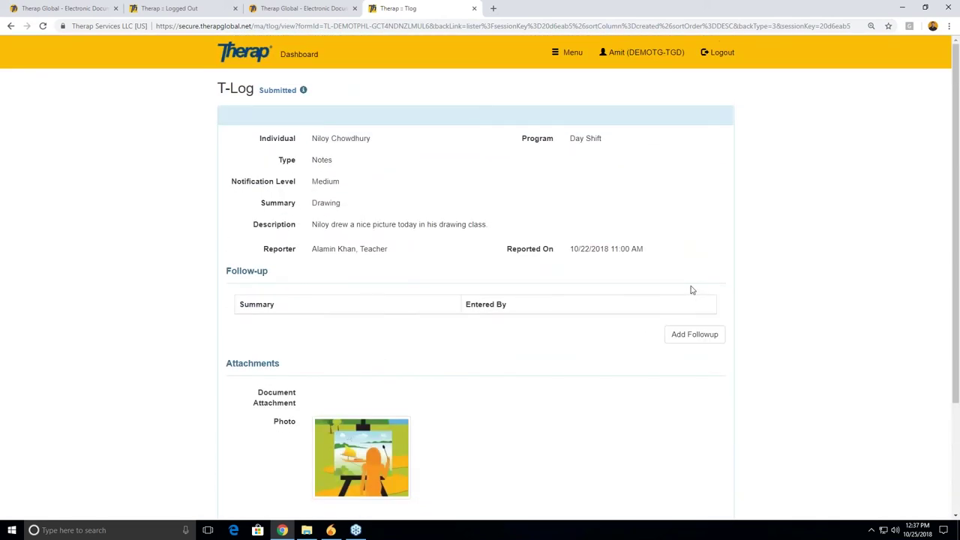
scroll(690, 287, down, 3)
scroll(649, 322, up, 3)
scroll(652, 287, down, 3)
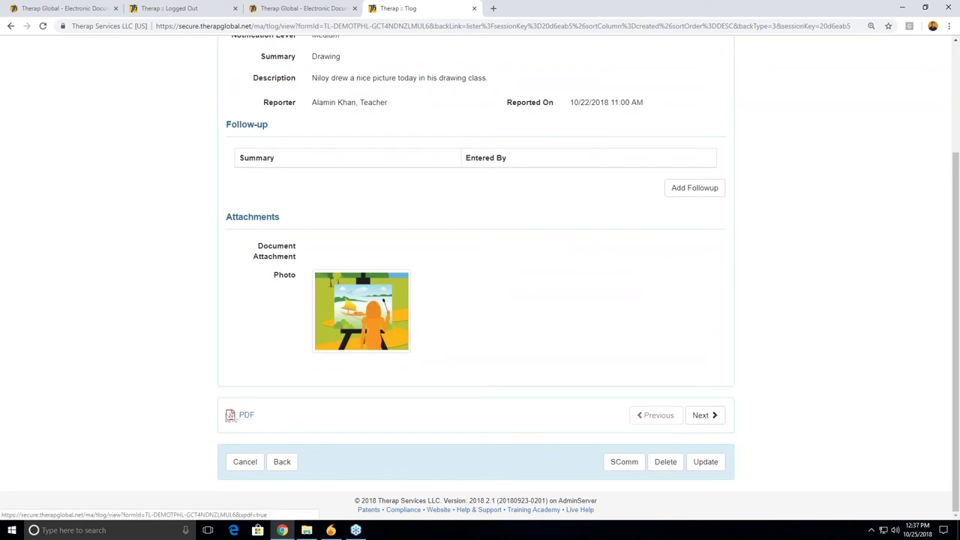
click(244, 415)
scroll(450, 266, up, 2)
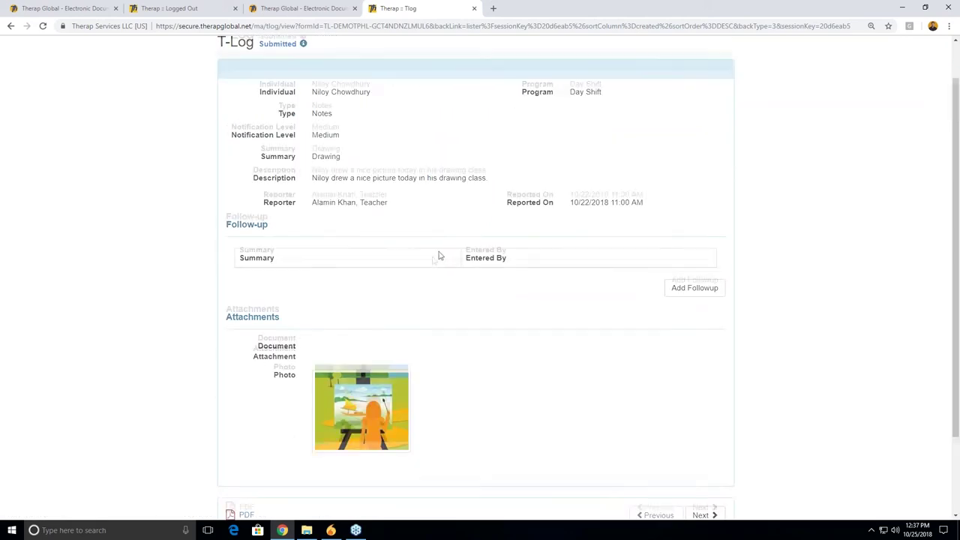
scroll(437, 281, down, 2)
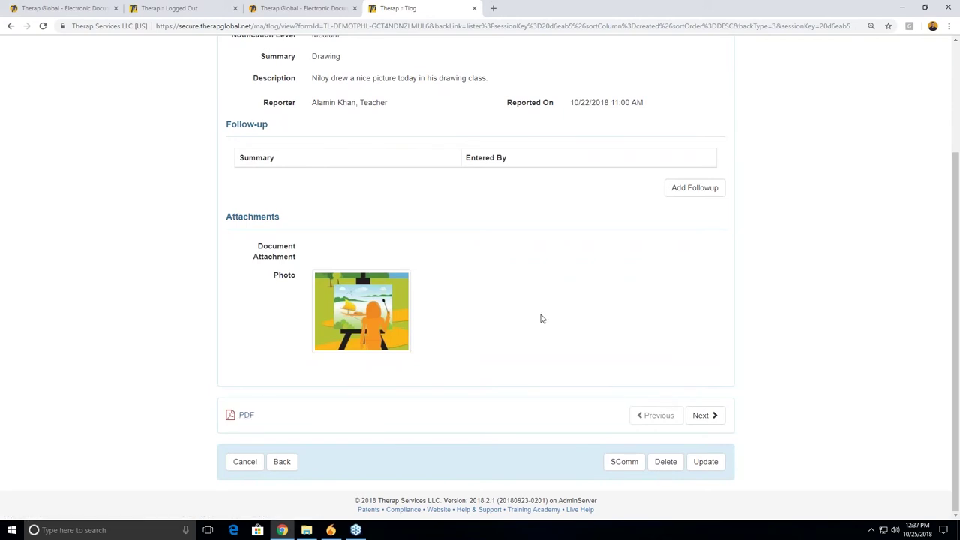
scroll(537, 315, up, 2)
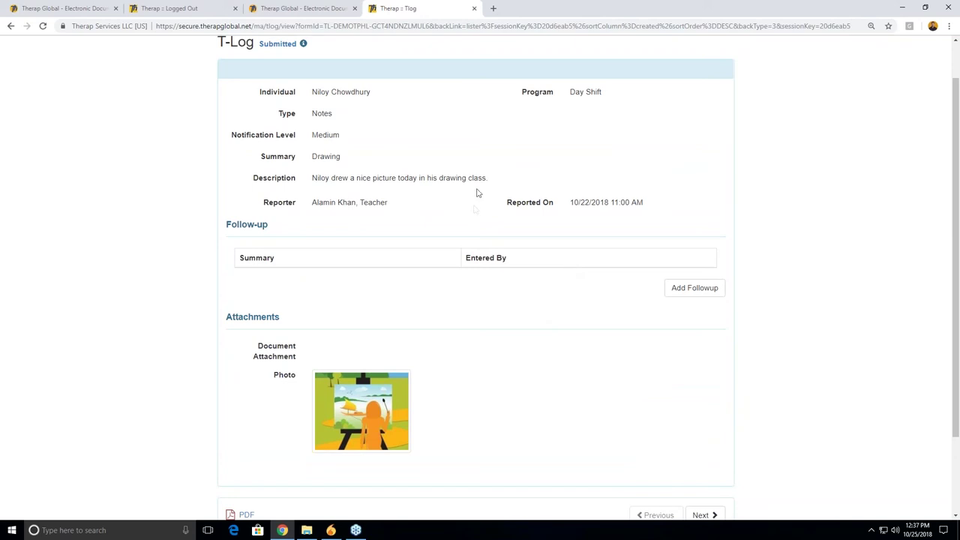
scroll(476, 193, up, 1)
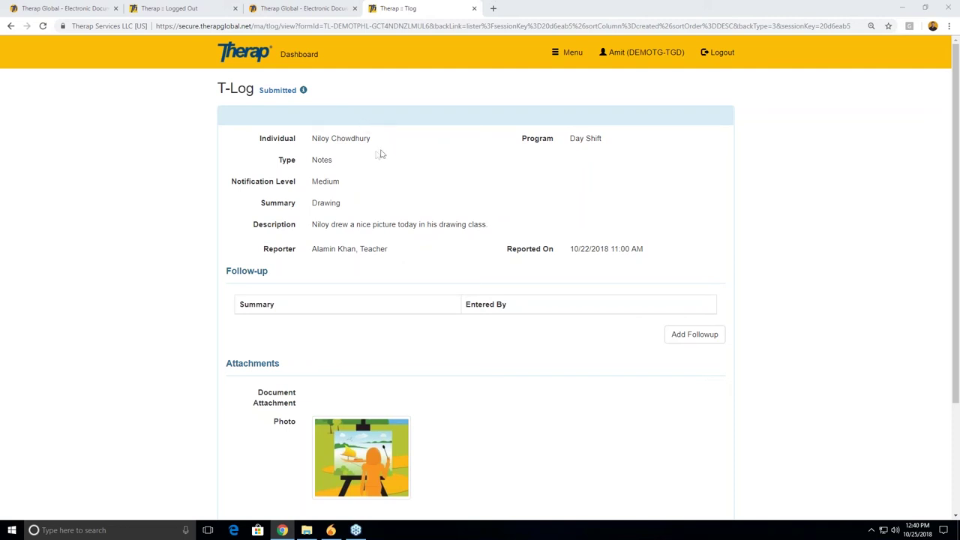
- Return to the dashboard and open the Report Library from the agency-wide reports
click(297, 69)
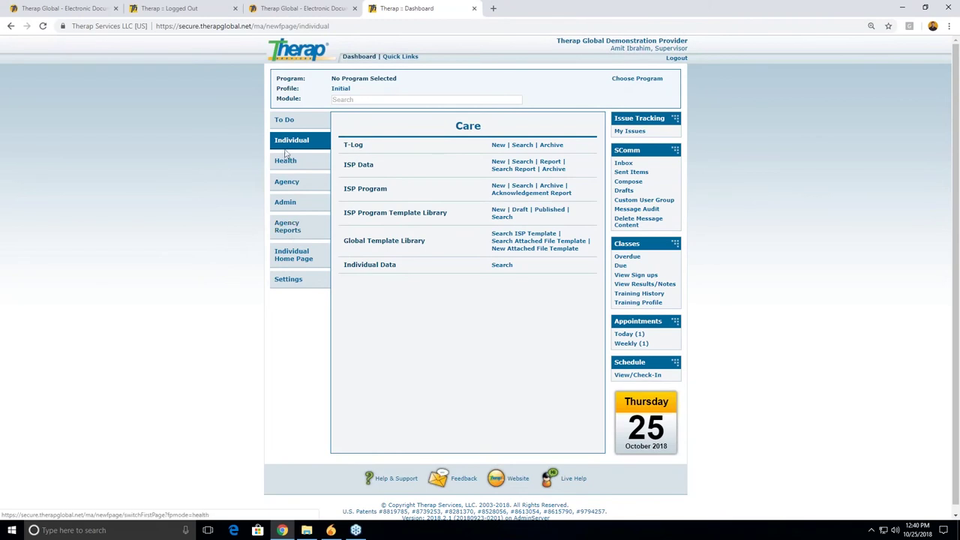
click(289, 235)
click(290, 230)
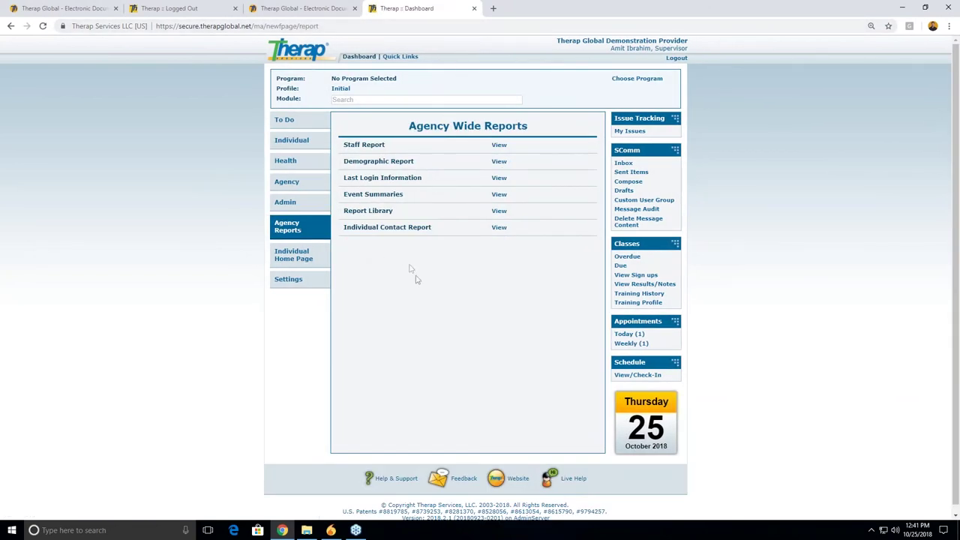
drag(407, 127, 542, 139)
click(411, 439)
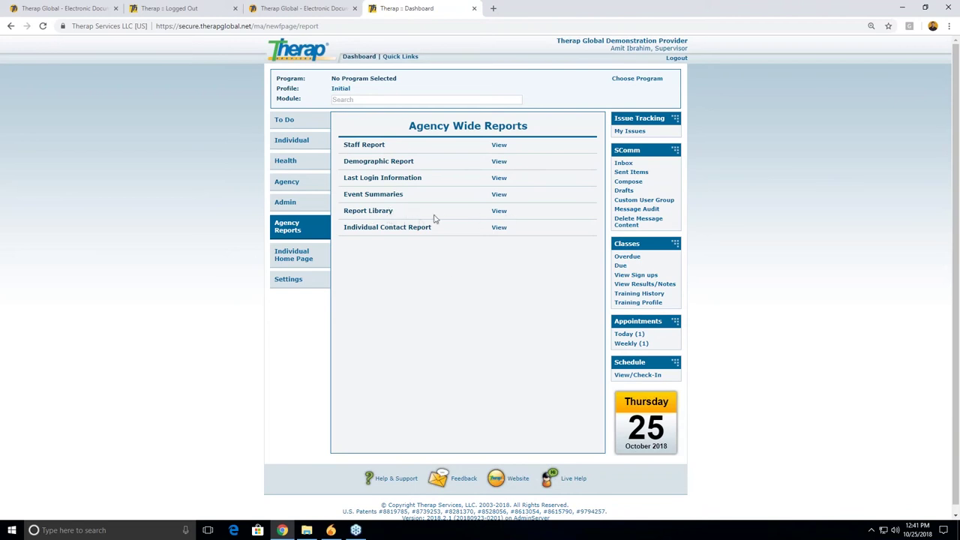
click(498, 211)
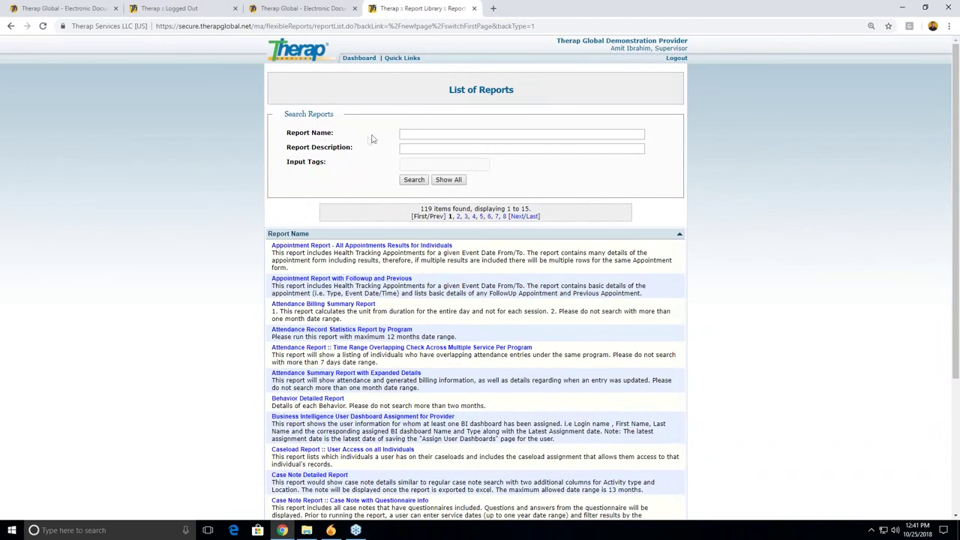
- Search the Report Library for reports with "T-Log" in the report name
click(416, 133)
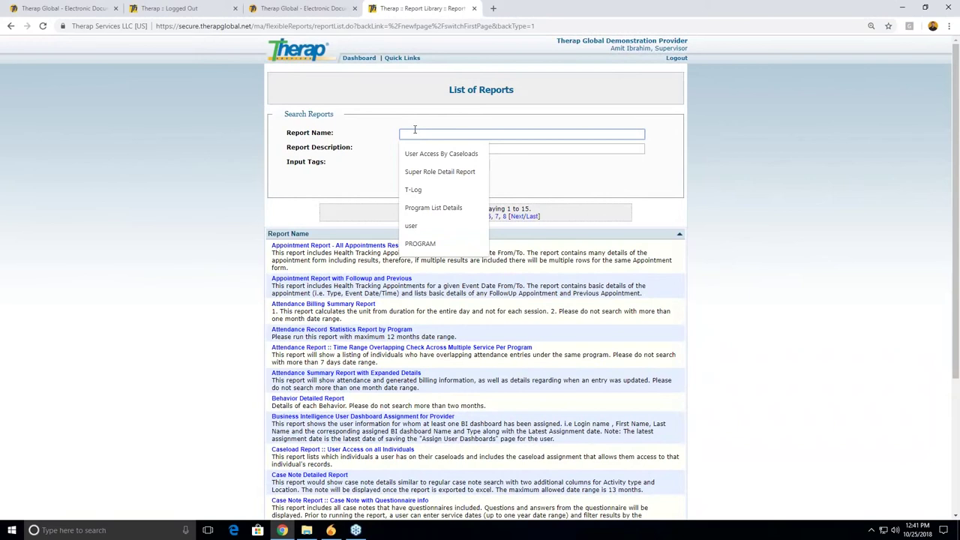
click(418, 120)
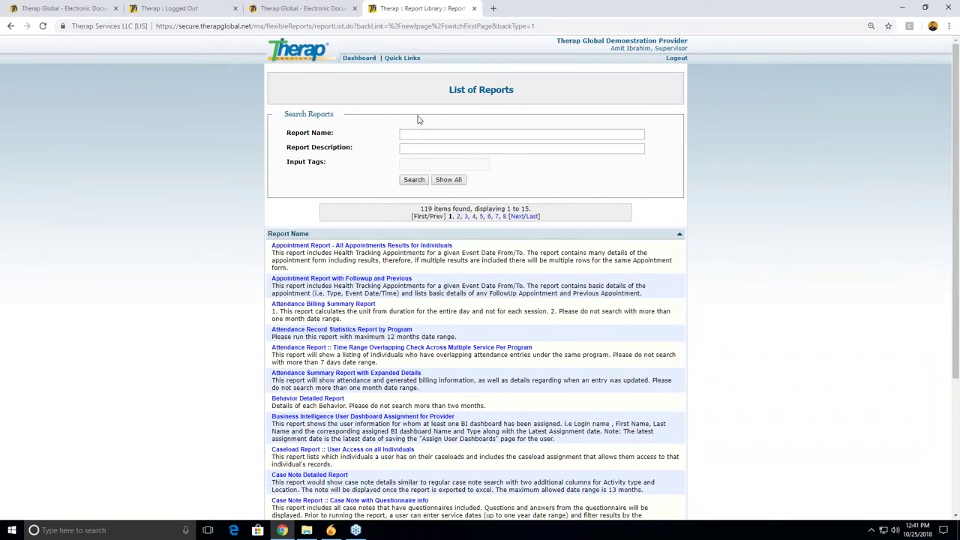
click(413, 135)
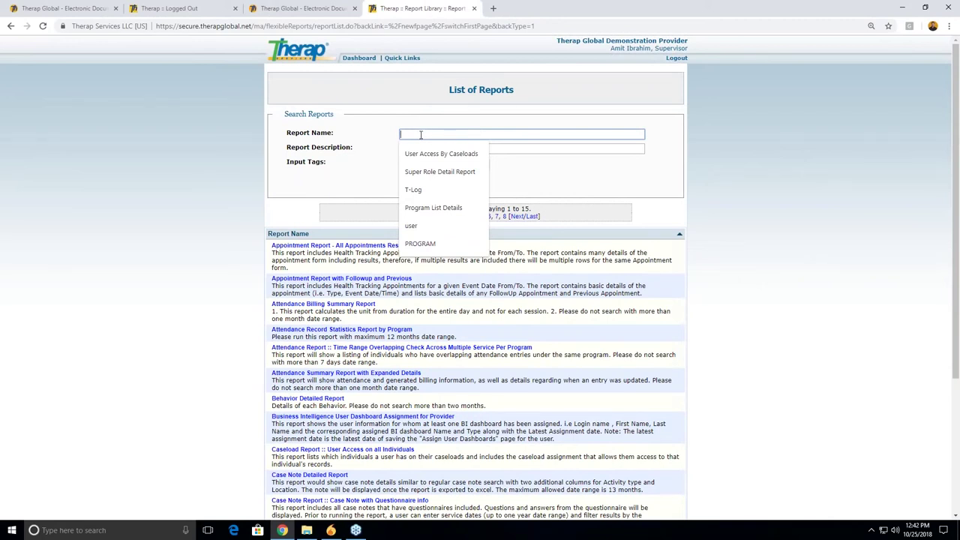
text(T-Log)
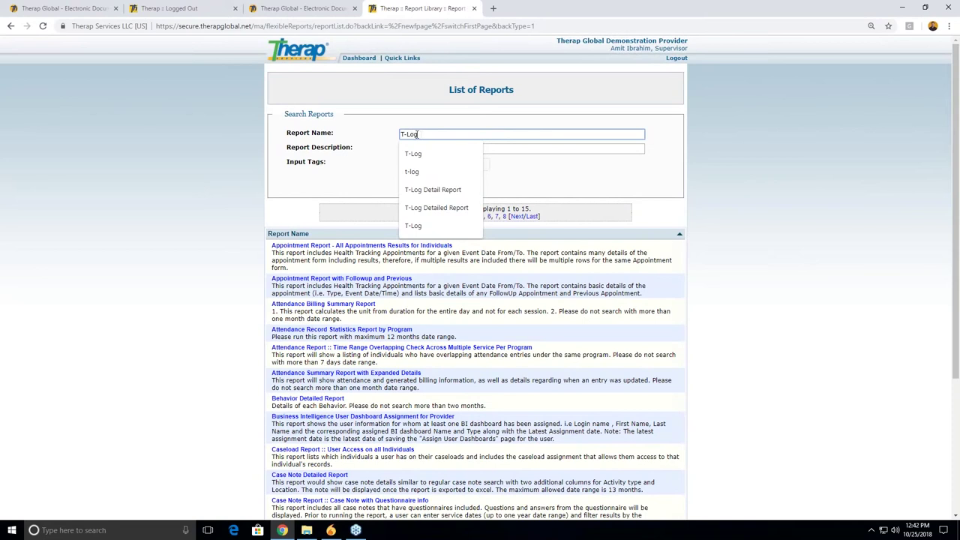
click(445, 110)
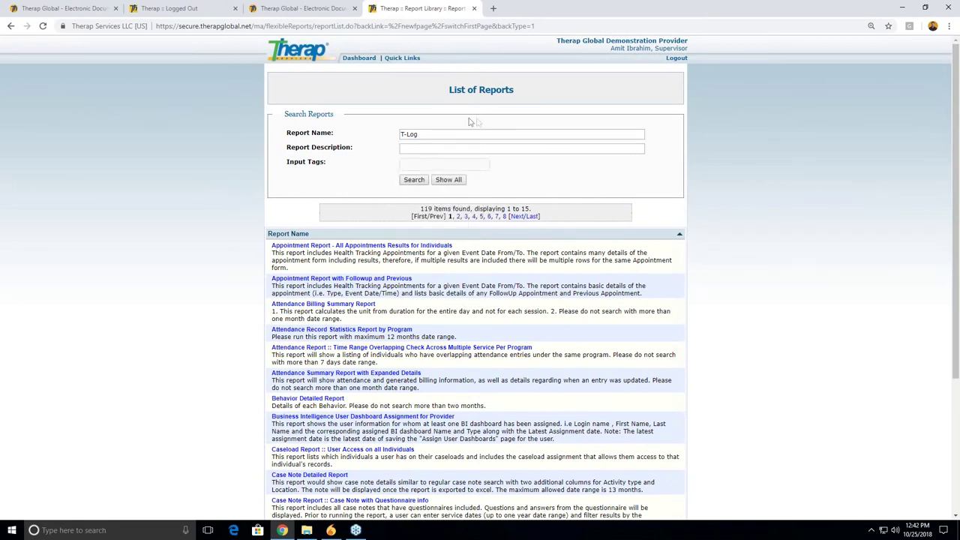
click(411, 185)
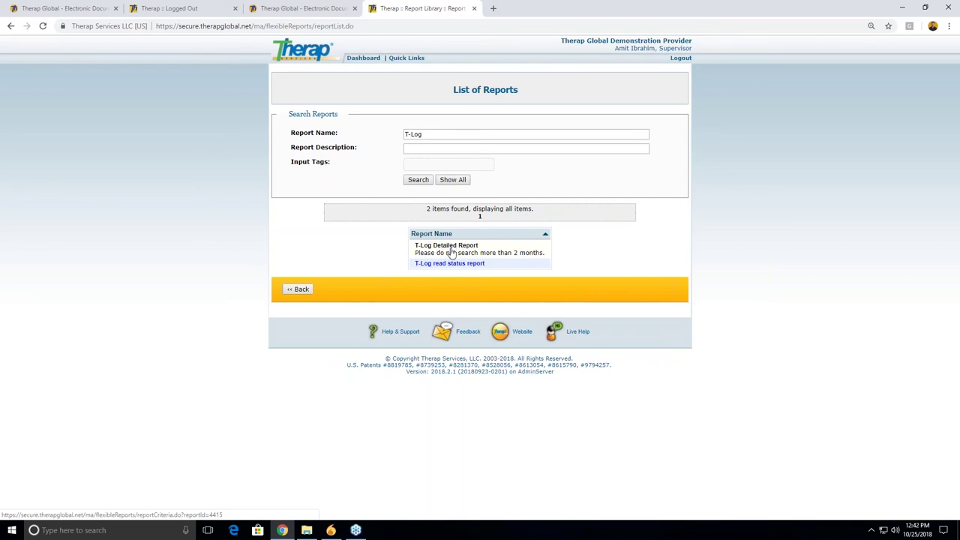
- Run the T-Log Detailed Report with From Date 09/01/2018 and To Date 10/25/2018
click(453, 253)
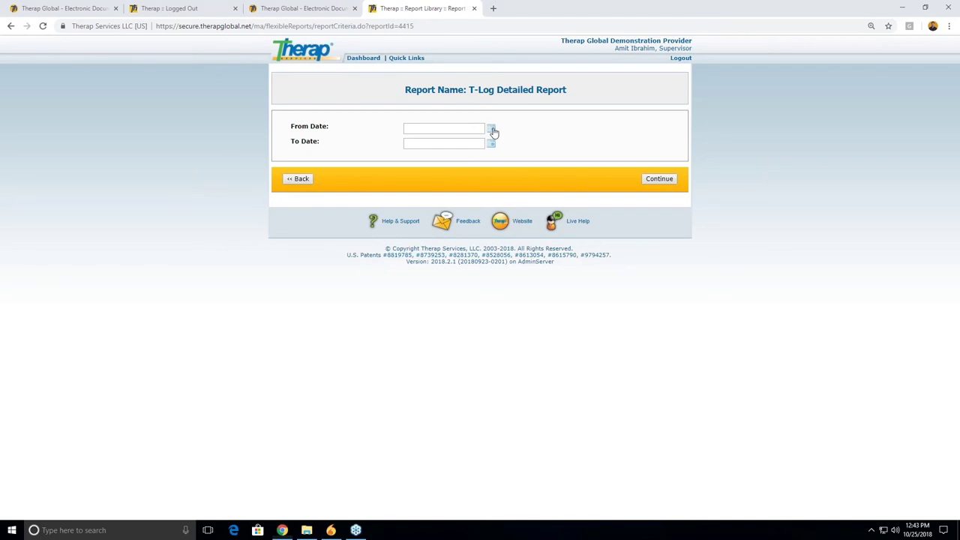
click(492, 131)
click(445, 144)
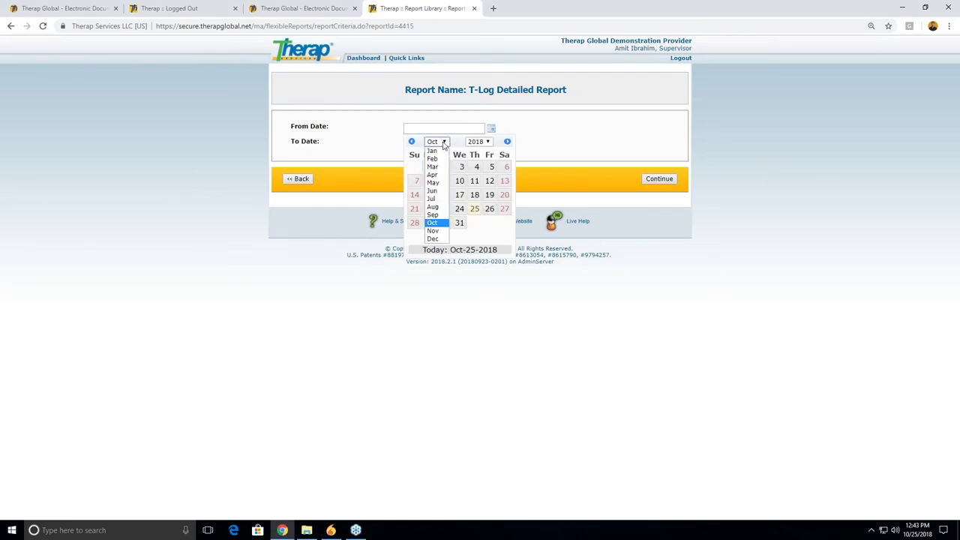
click(443, 208)
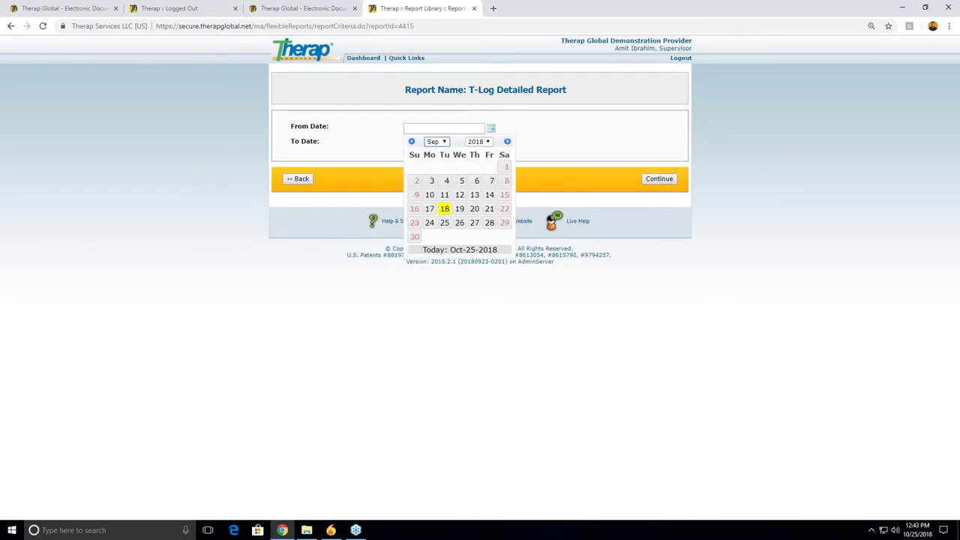
click(506, 167)
click(491, 145)
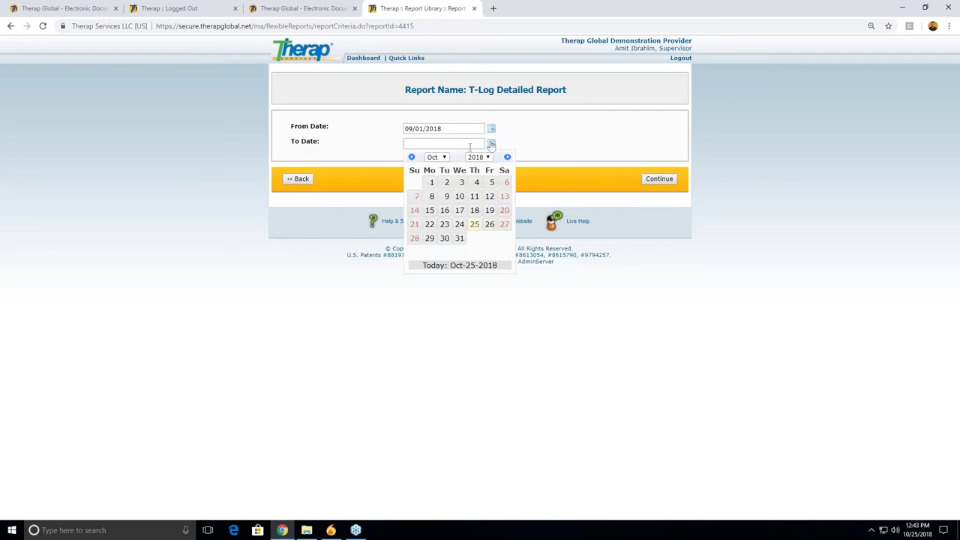
click(474, 224)
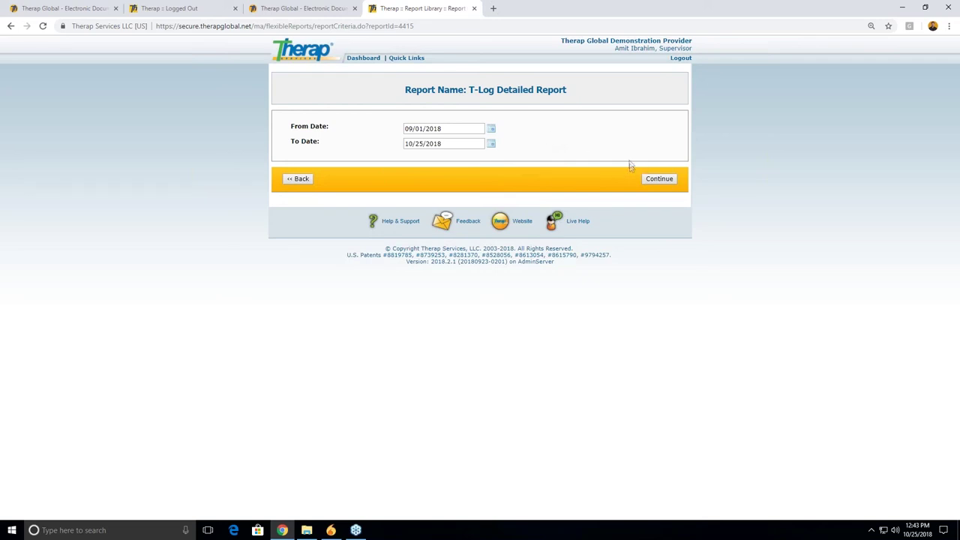
click(653, 184)
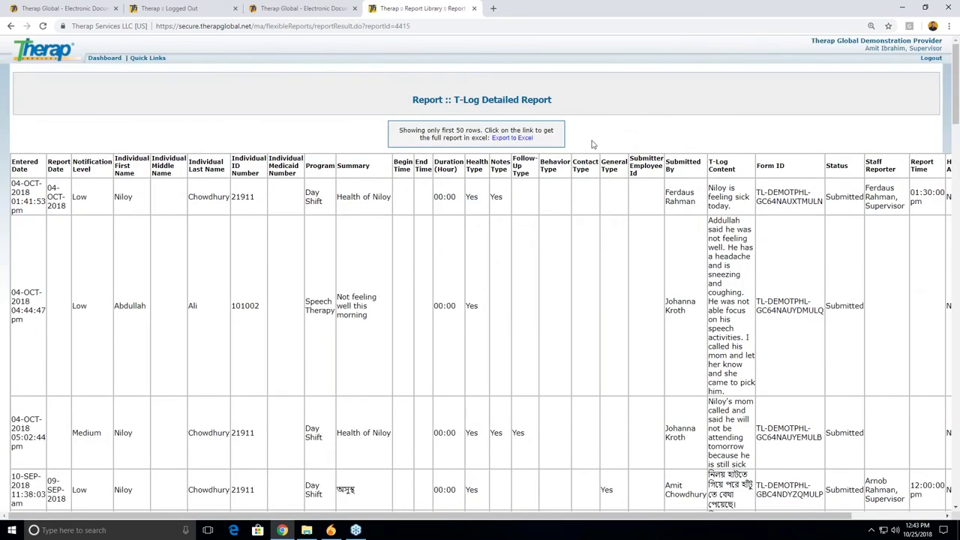
- Look through the rows and columns of the generated T-Log Detailed Report from beginning to end
scroll(590, 182, down, 3)
scroll(593, 230, up, 3)
scroll(585, 201, down, 1)
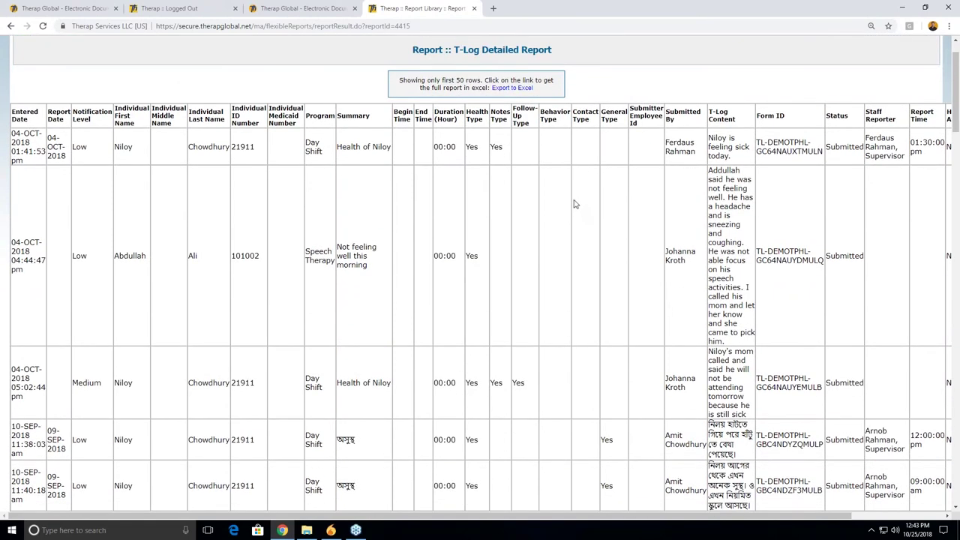
scroll(570, 206, down, 10)
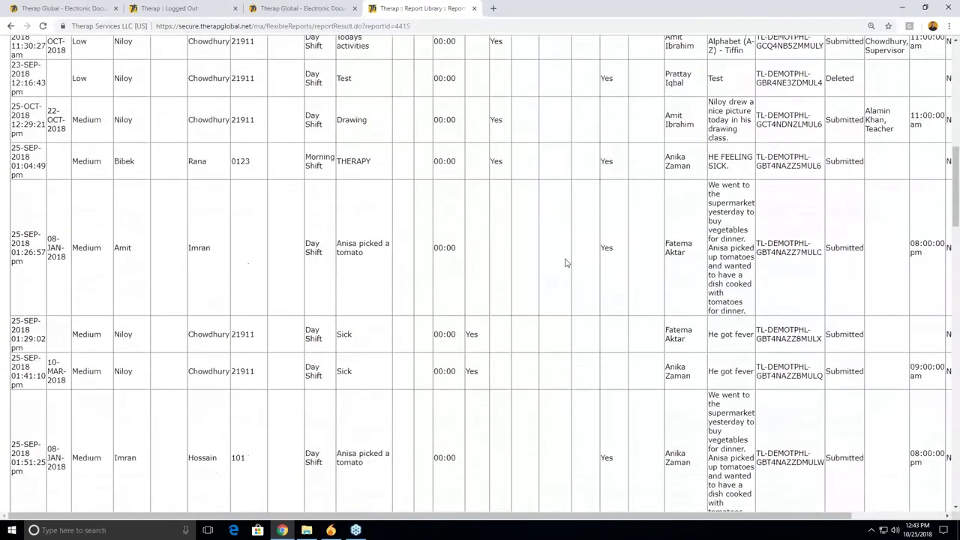
scroll(587, 348, down, 15)
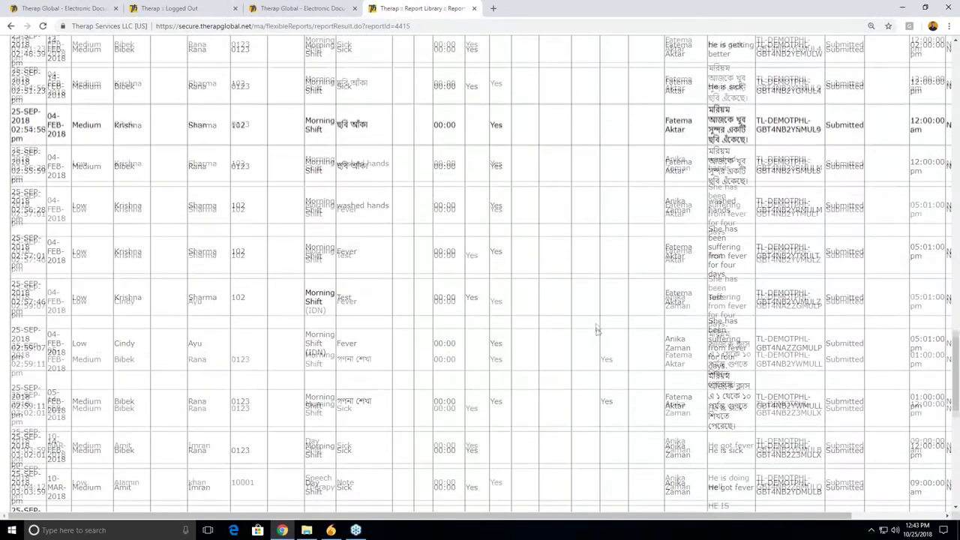
scroll(597, 300, down, 4)
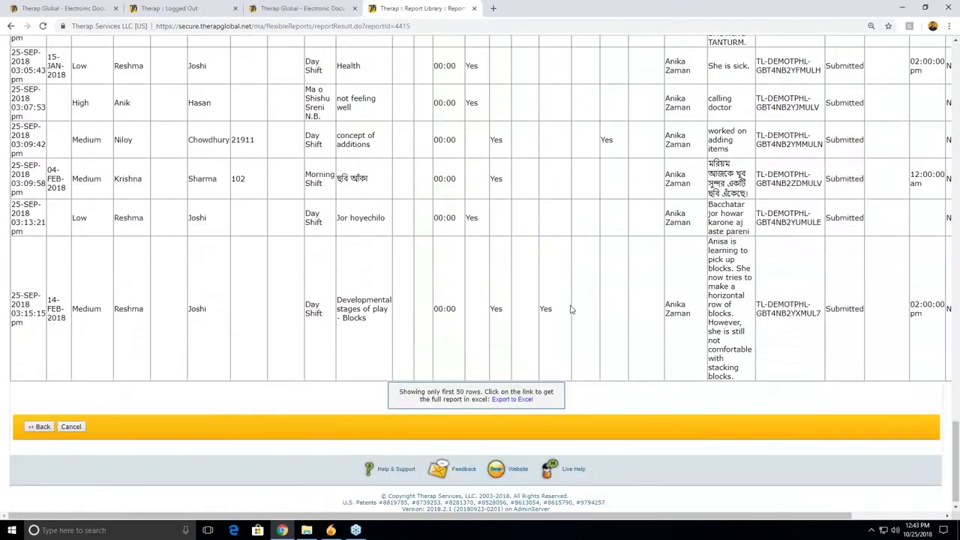
scroll(570, 309, up, 20)
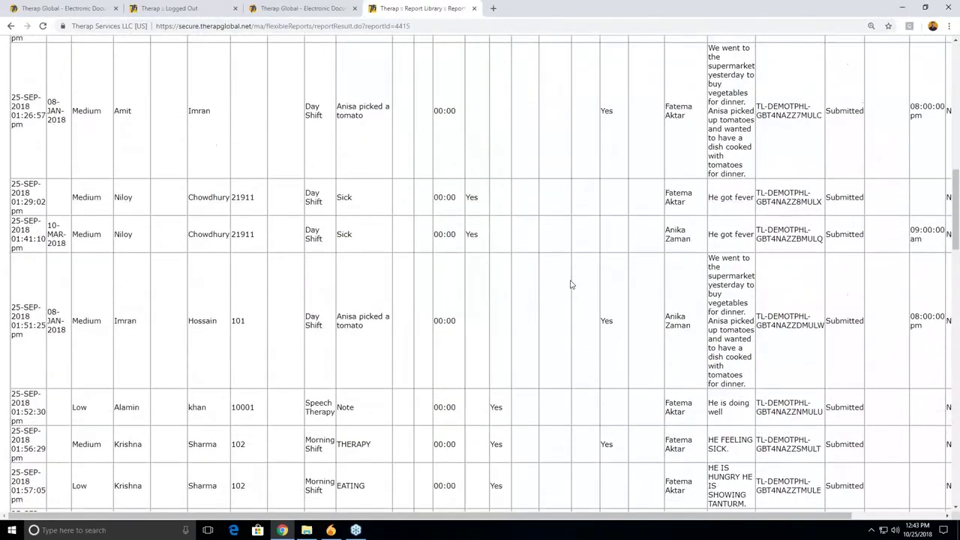
scroll(571, 284, up, 15)
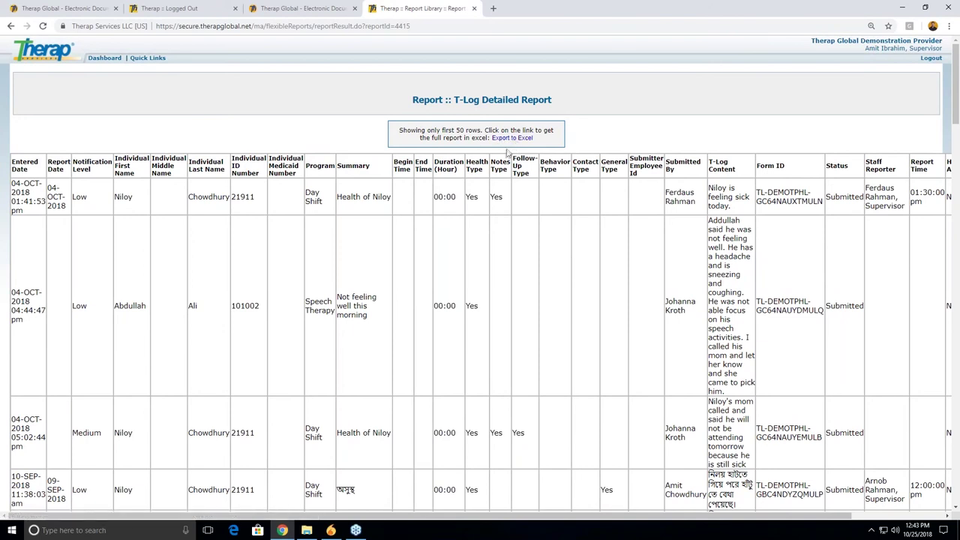
- Export the full T-Log Detailed Report to Excel and open the downloaded file in a maximized Excel window to review its rows
click(513, 139)
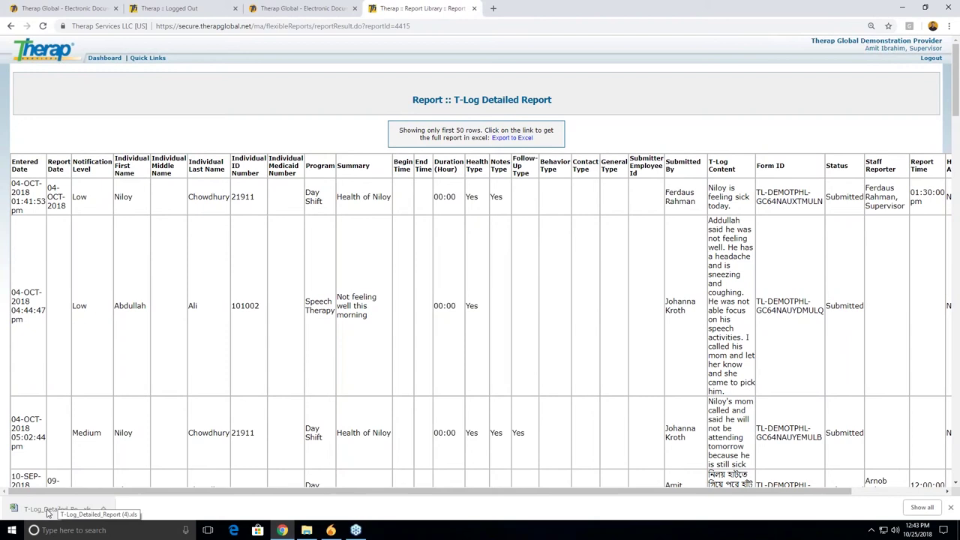
click(46, 513)
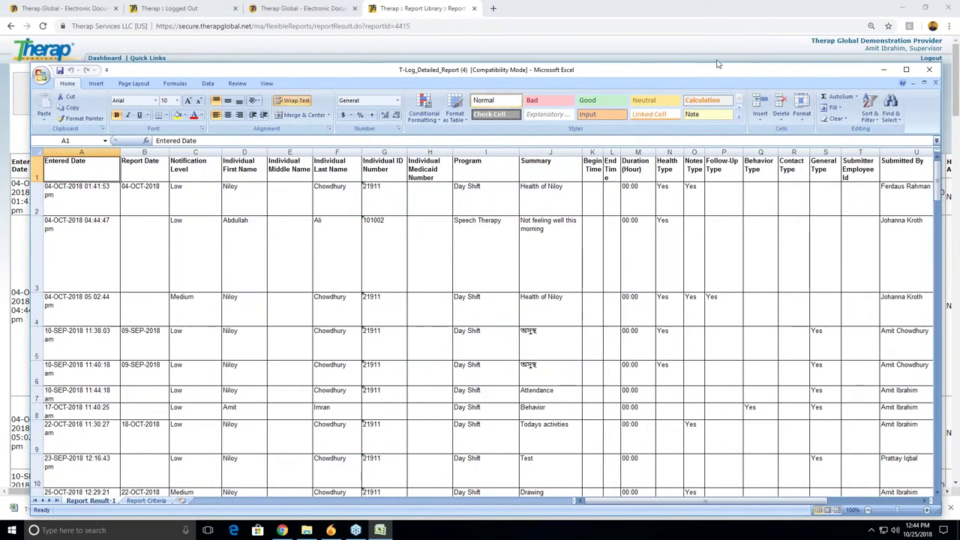
click(717, 63)
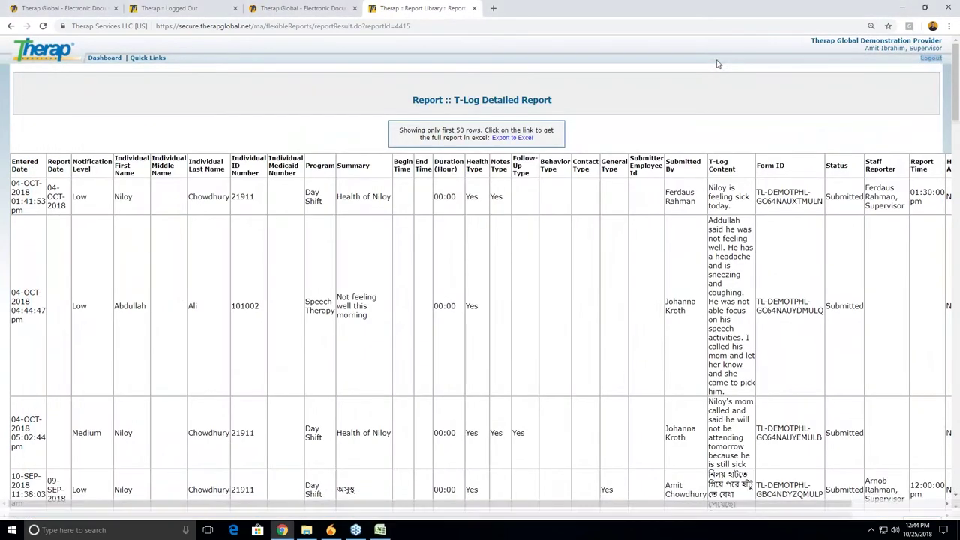
click(380, 530)
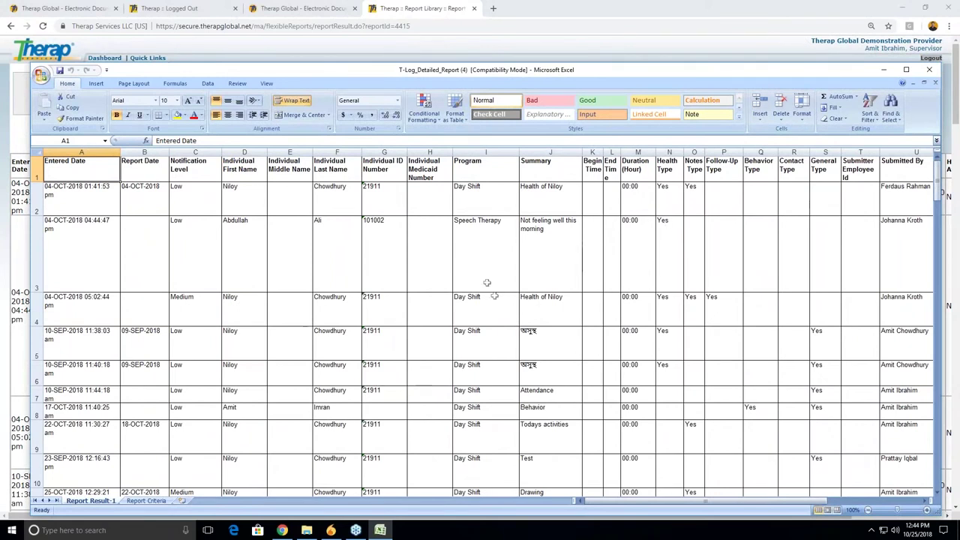
click(905, 69)
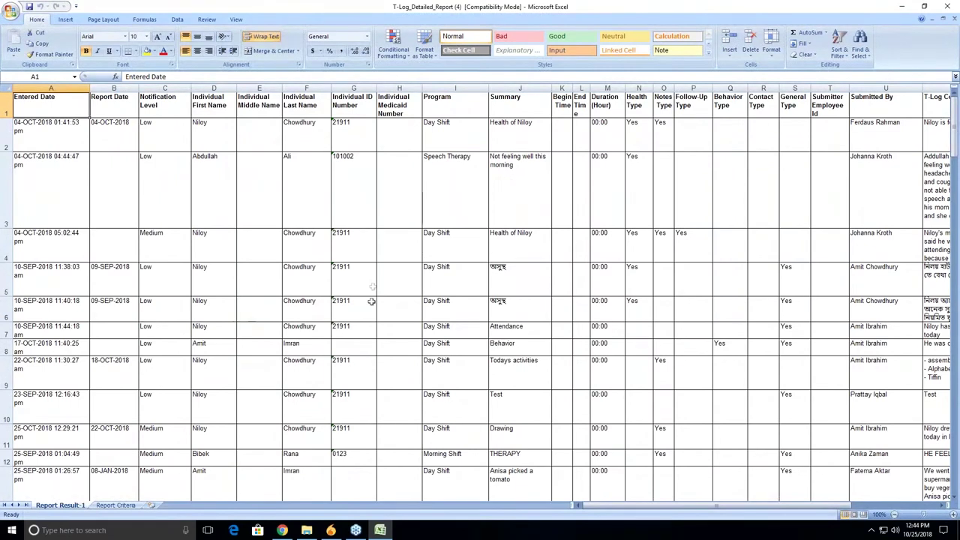
scroll(396, 230, down, 3)
scroll(400, 295, down, 10)
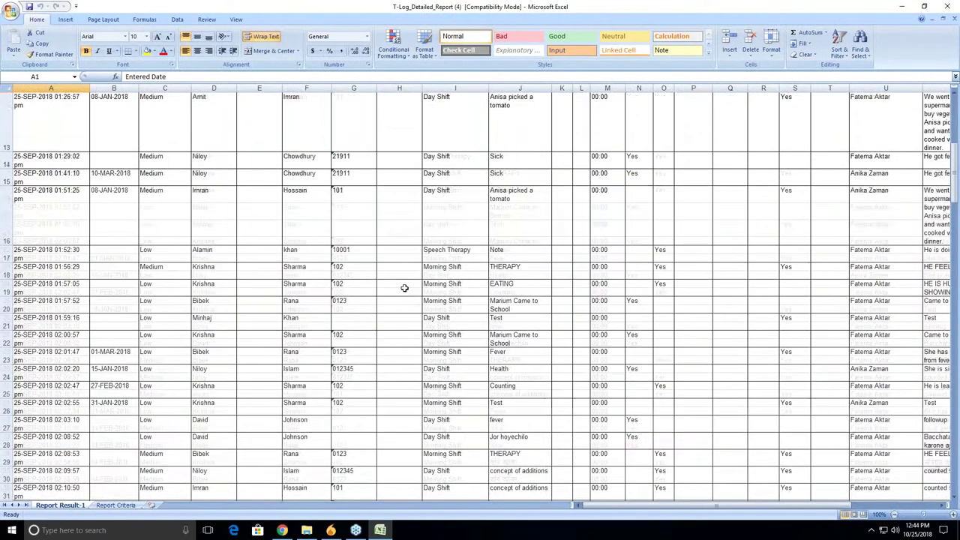
scroll(399, 323, up, 13)
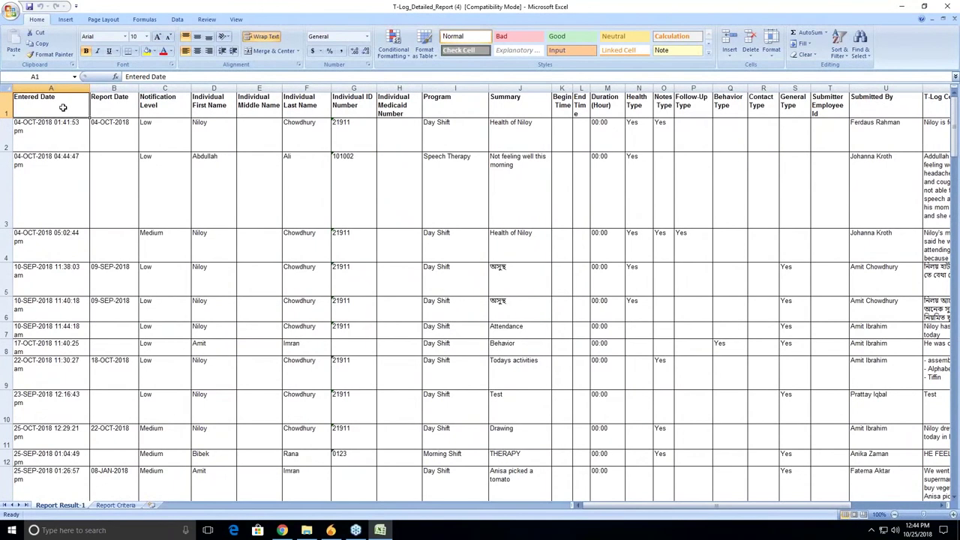
- Examine the report's header row and its Entered Date, Report Date and Notification Level columns by selecting each in turn
click(6, 105)
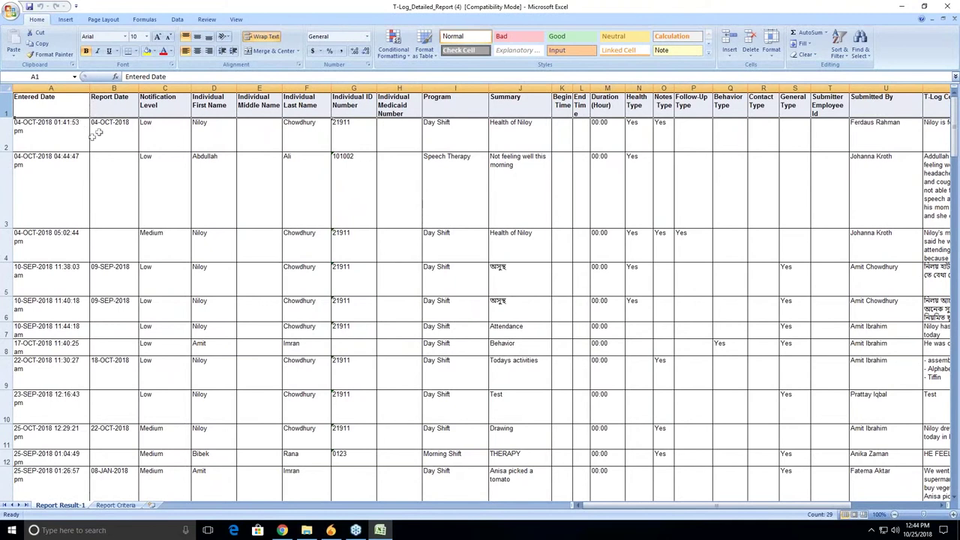
click(114, 88)
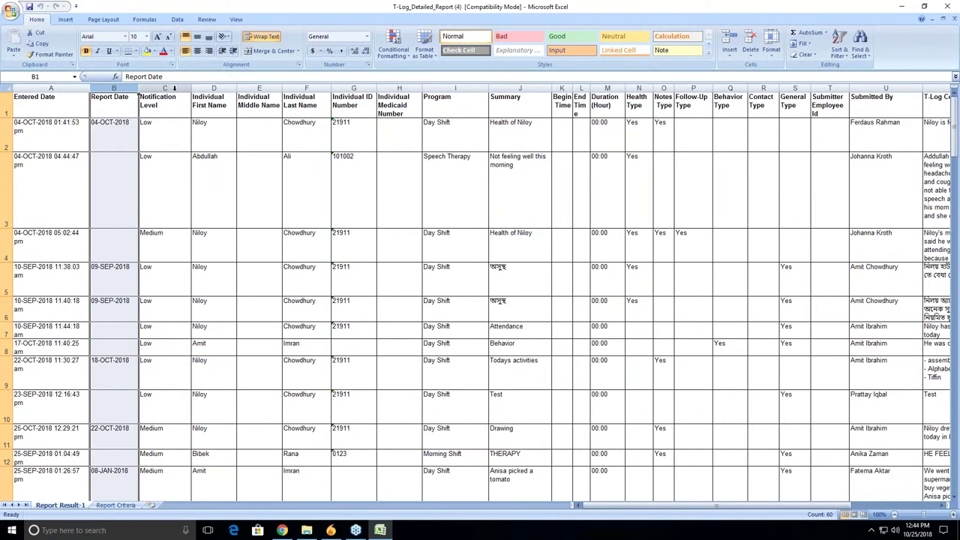
click(175, 88)
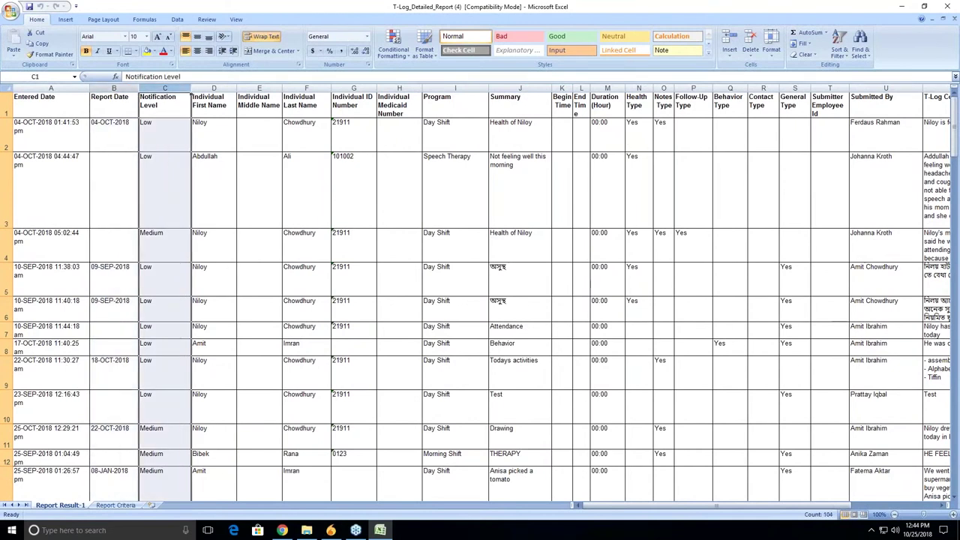
click(114, 88)
click(53, 88)
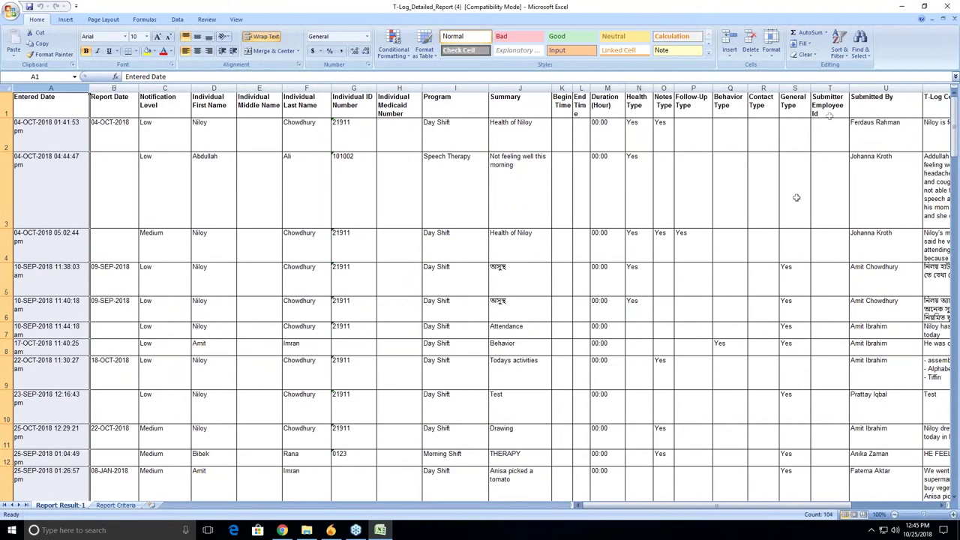
- Hide the Individual Medicaid Number column in the exported report
drag(716, 509, 771, 534)
click(398, 88)
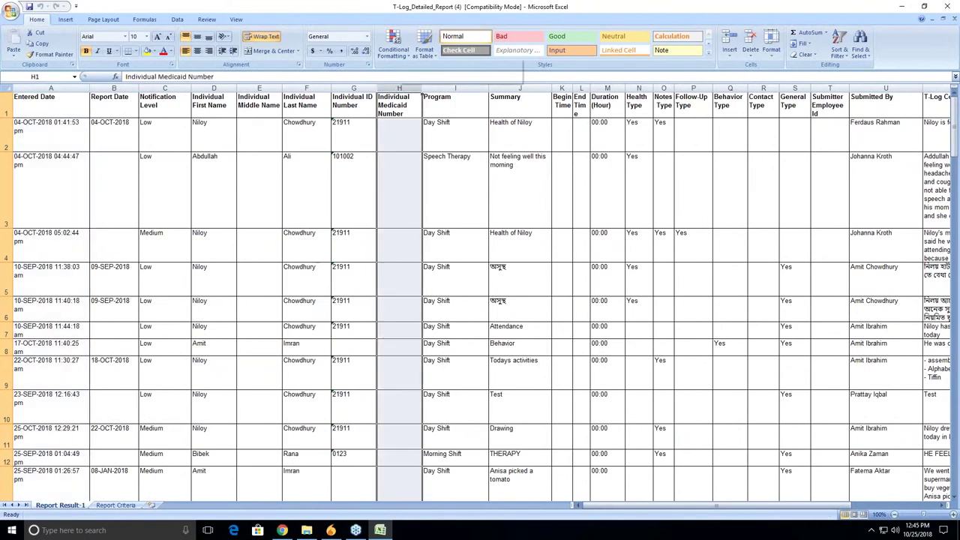
right_click(398, 90)
right_click(399, 96)
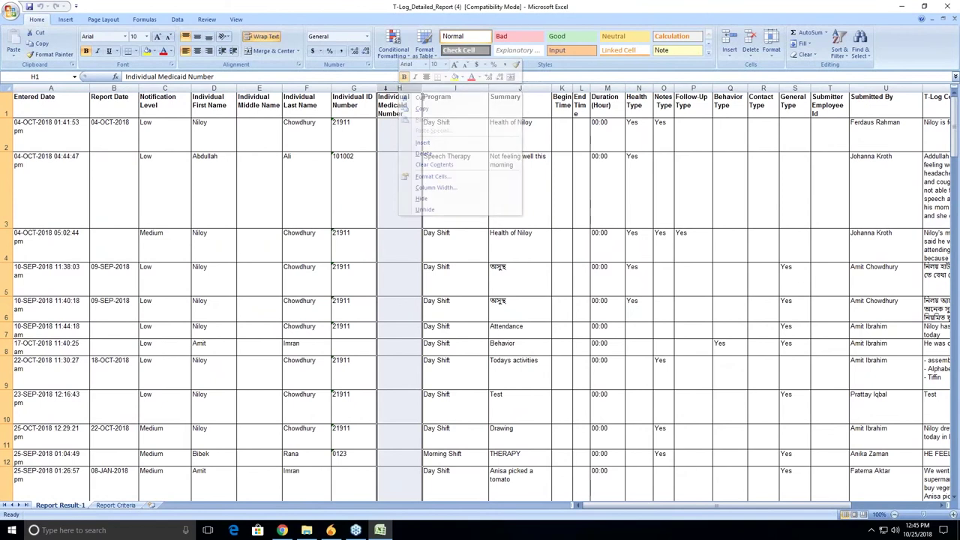
right_click(387, 90)
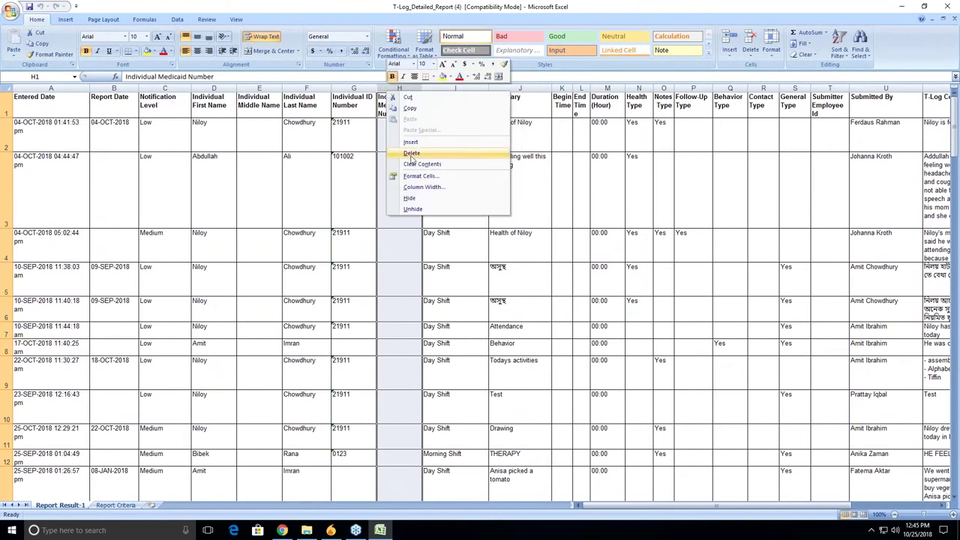
click(411, 199)
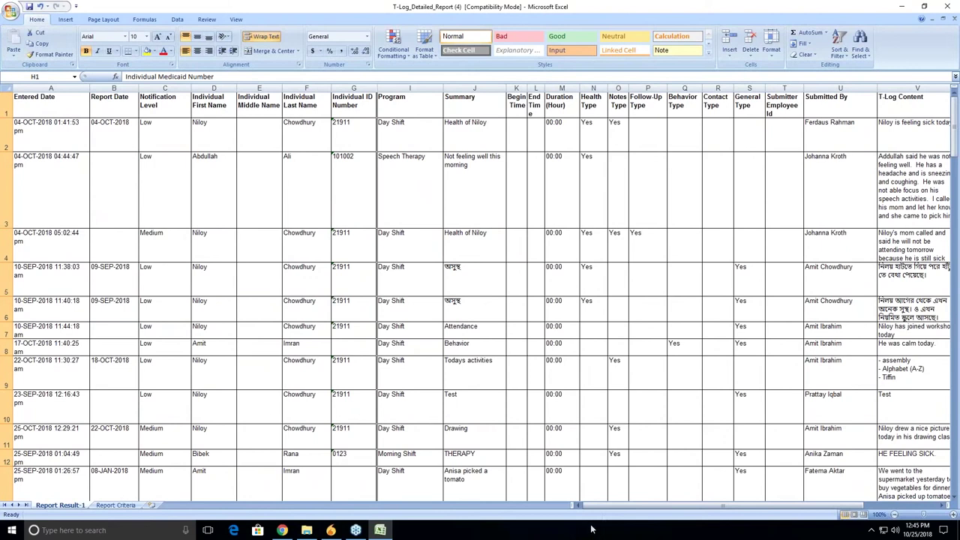
- Hide the Form ID column in the exported report
drag(604, 509, 713, 511)
click(672, 89)
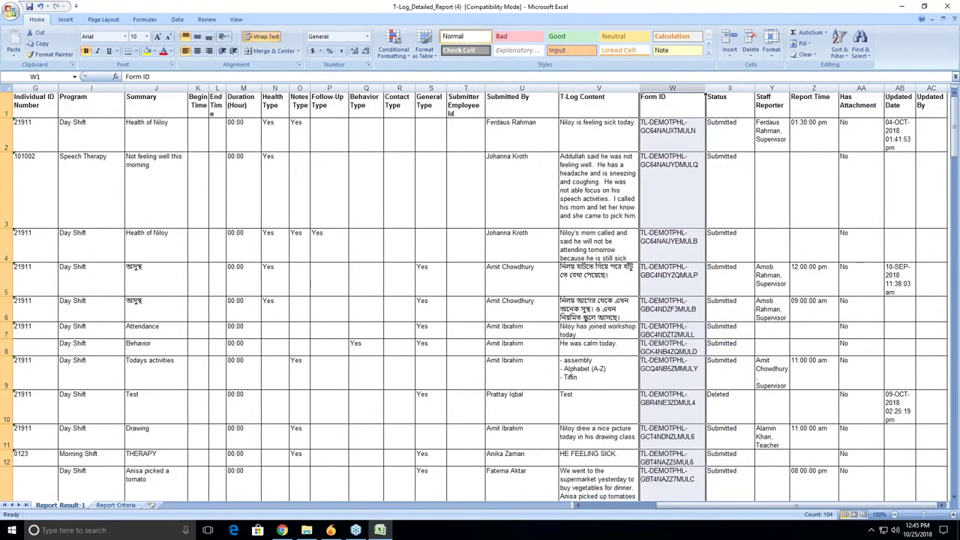
click(652, 88)
right_click(653, 88)
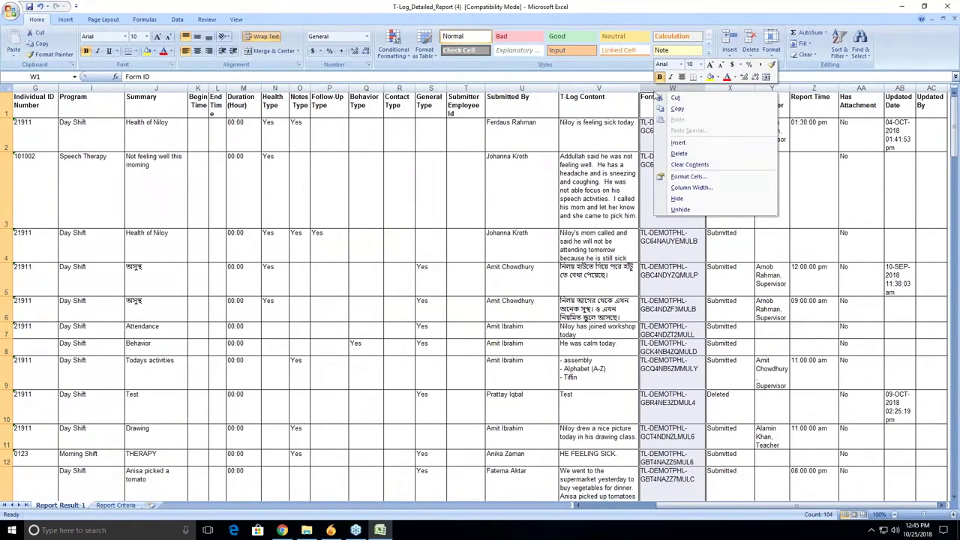
click(676, 198)
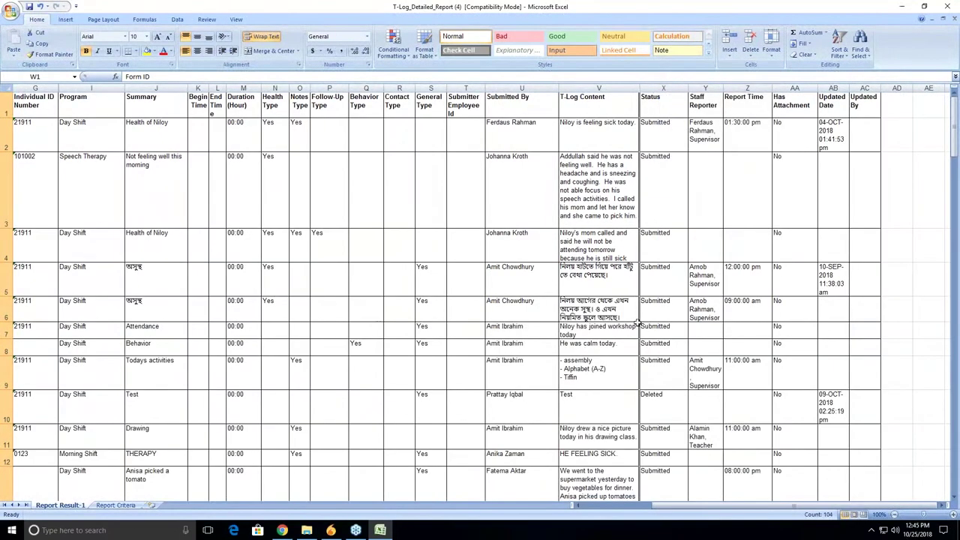
drag(697, 507, 597, 510)
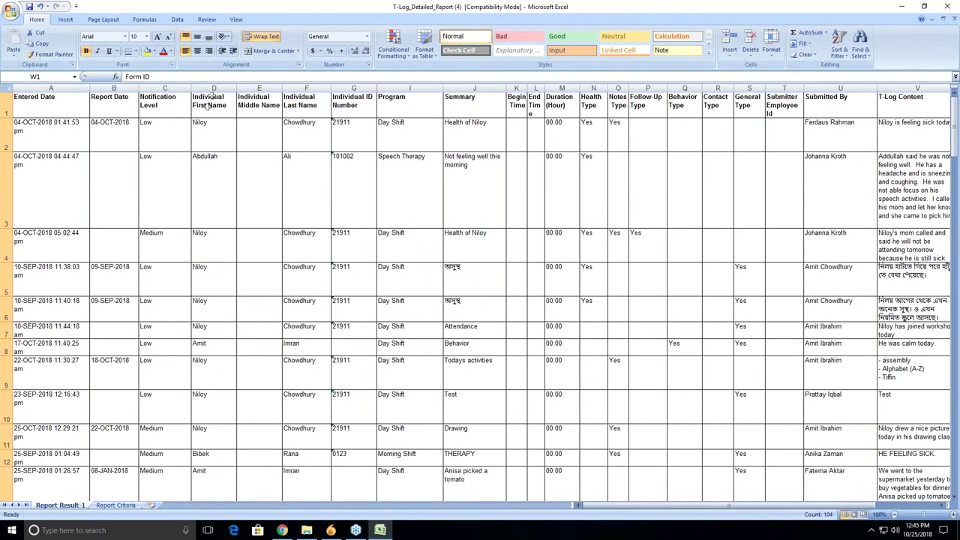
- Look over the report's rows and enable filtering on the Individual First Name column
scroll(217, 210, down, 2)
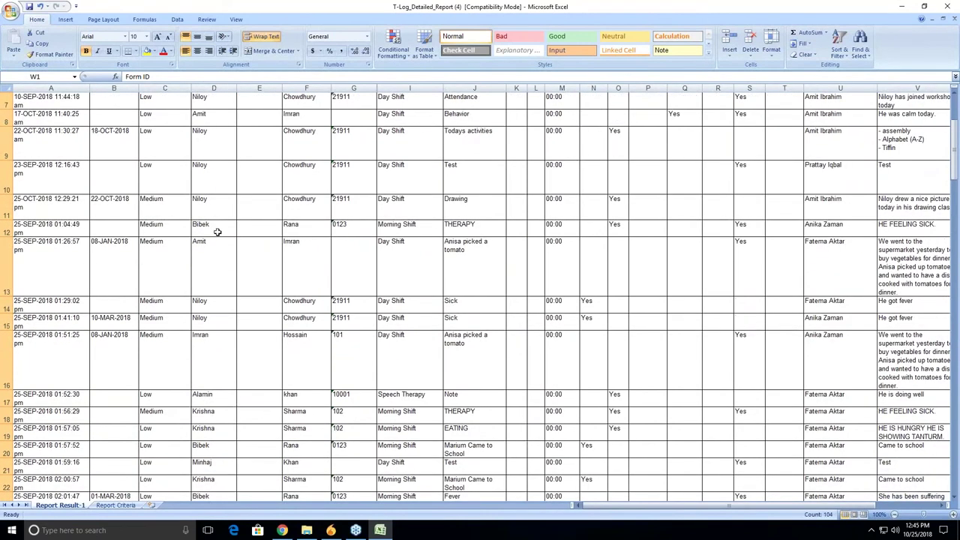
scroll(222, 270, down, 6)
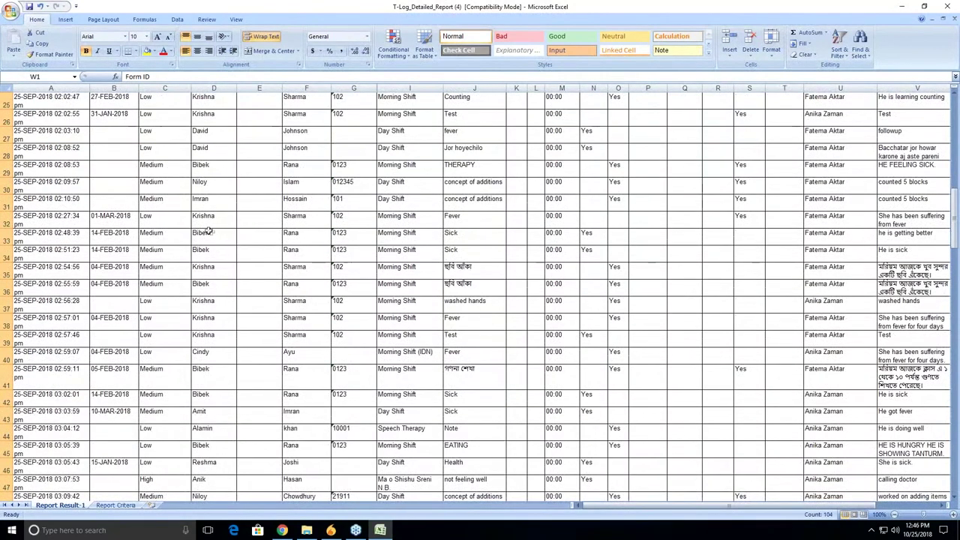
scroll(209, 225, up, 5)
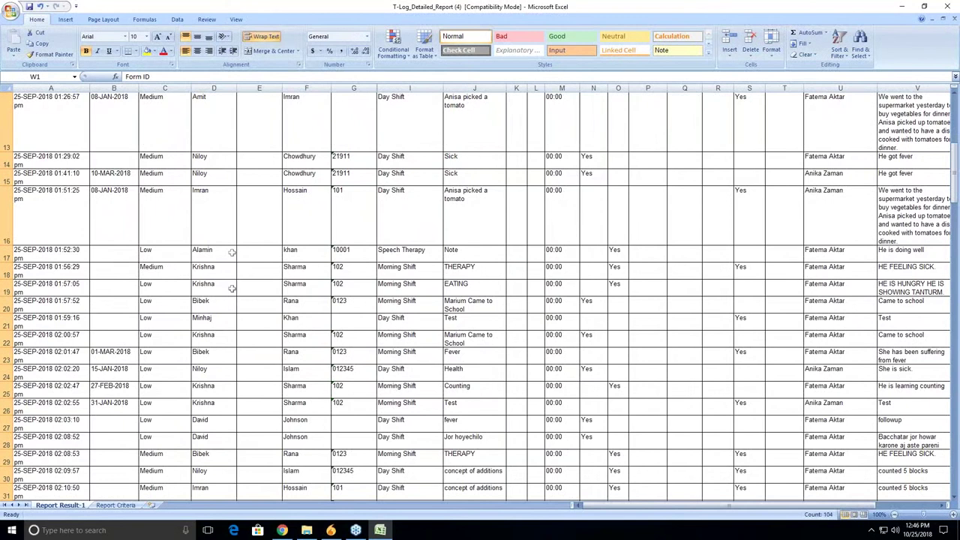
scroll(233, 287, up, 4)
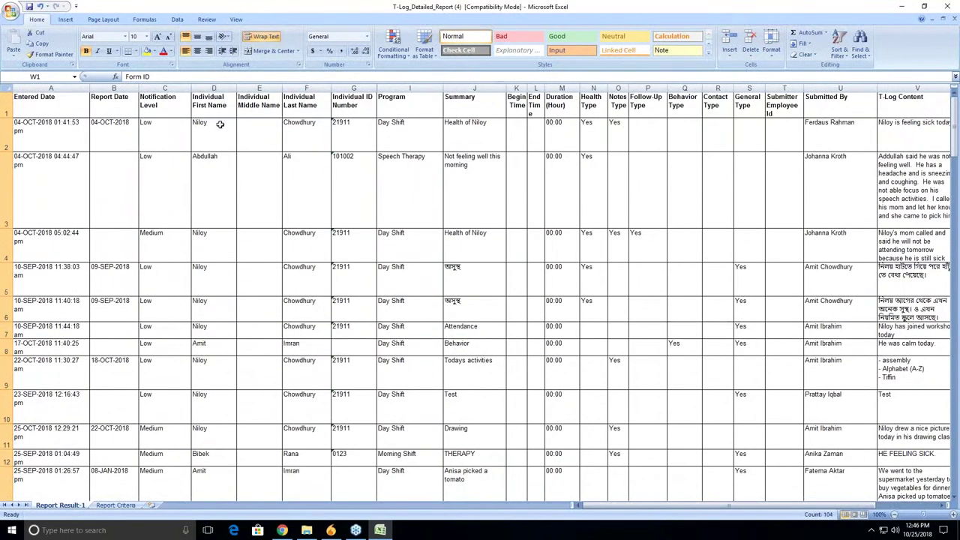
click(214, 88)
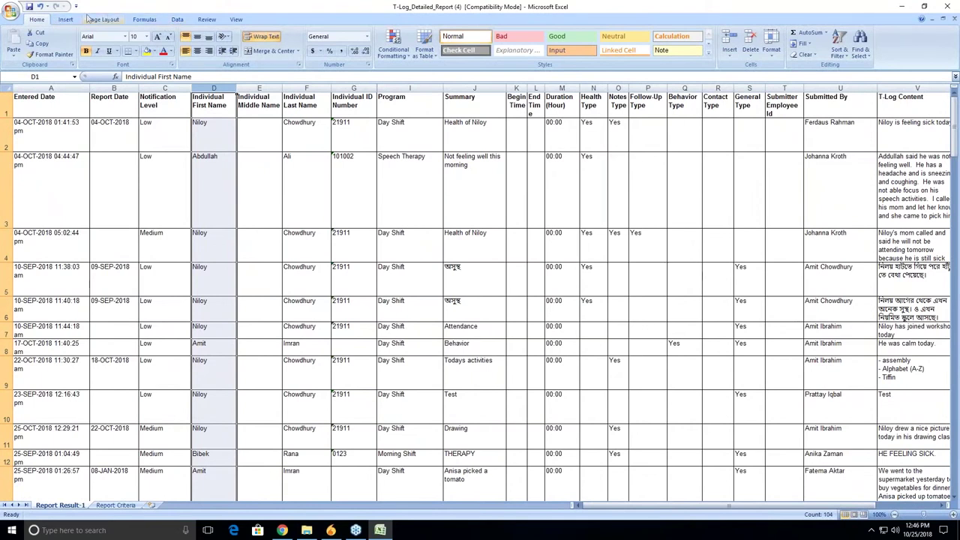
click(177, 20)
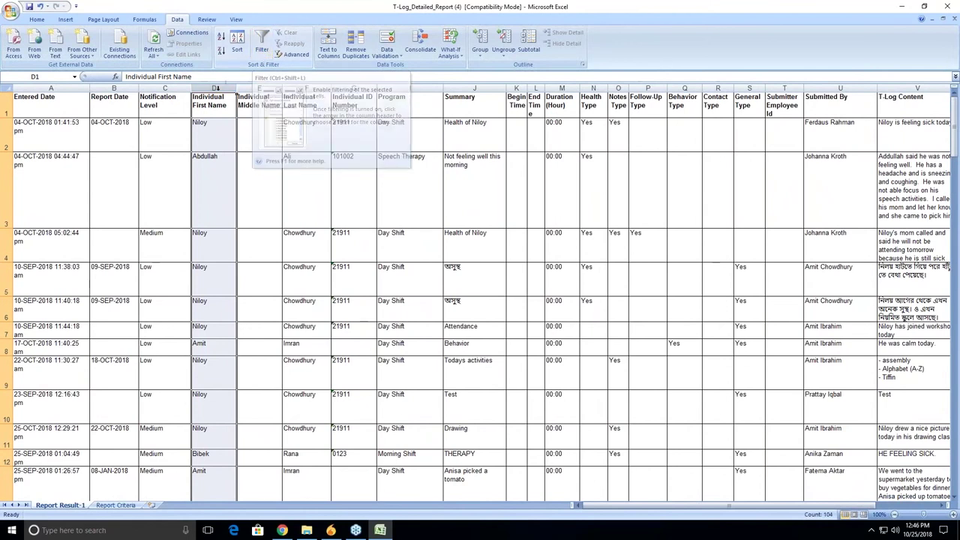
click(262, 51)
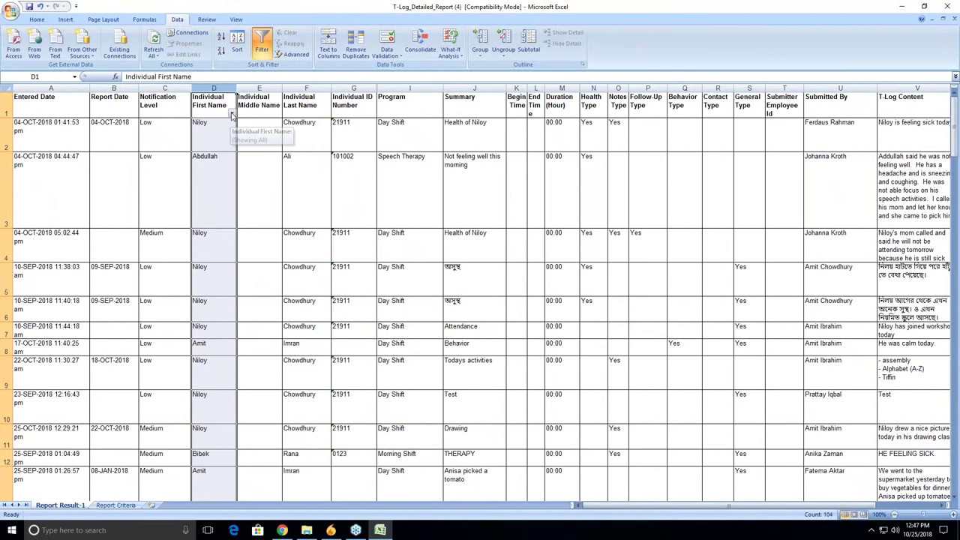
- Filter the Individual First Name column to show only entries with the first name found in row 2
click(232, 112)
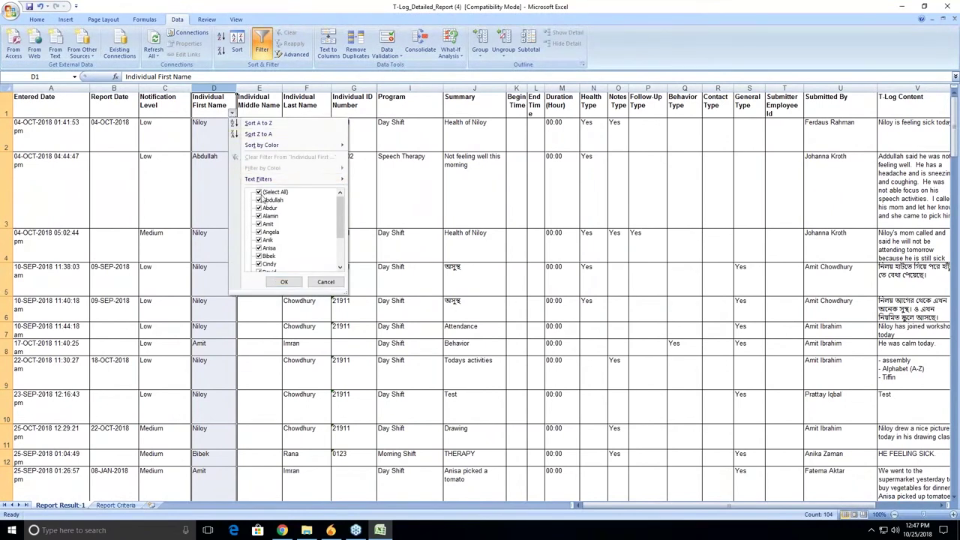
scroll(297, 238, down, 3)
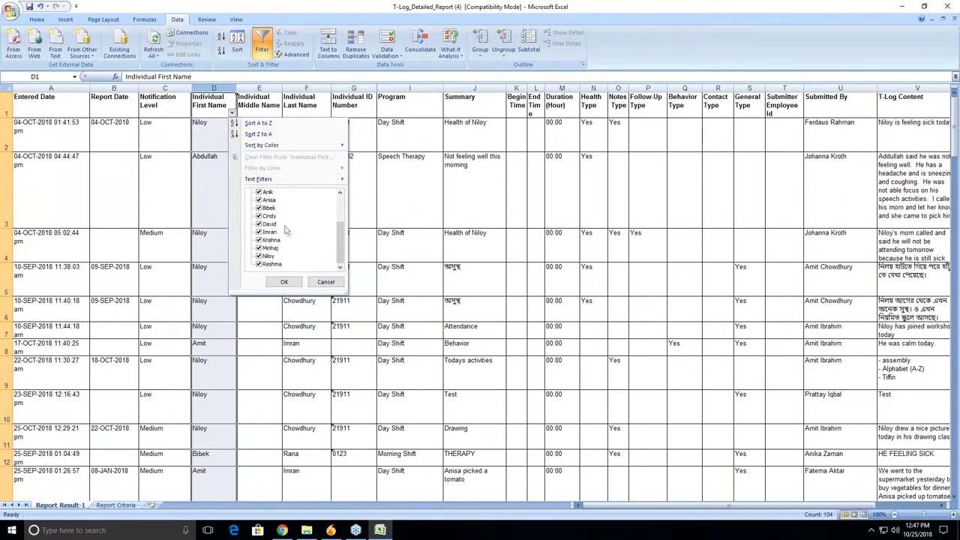
scroll(288, 225, up, 3)
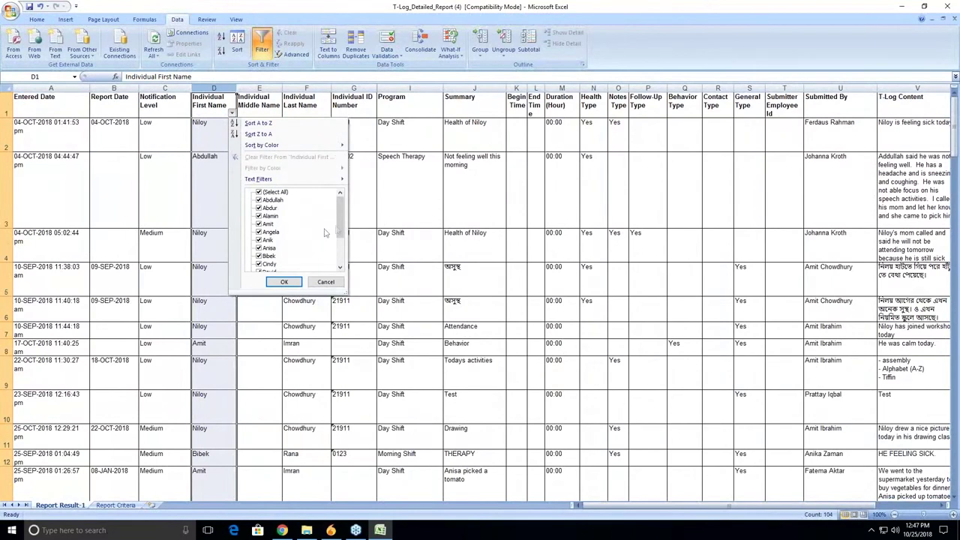
drag(341, 233, 338, 259)
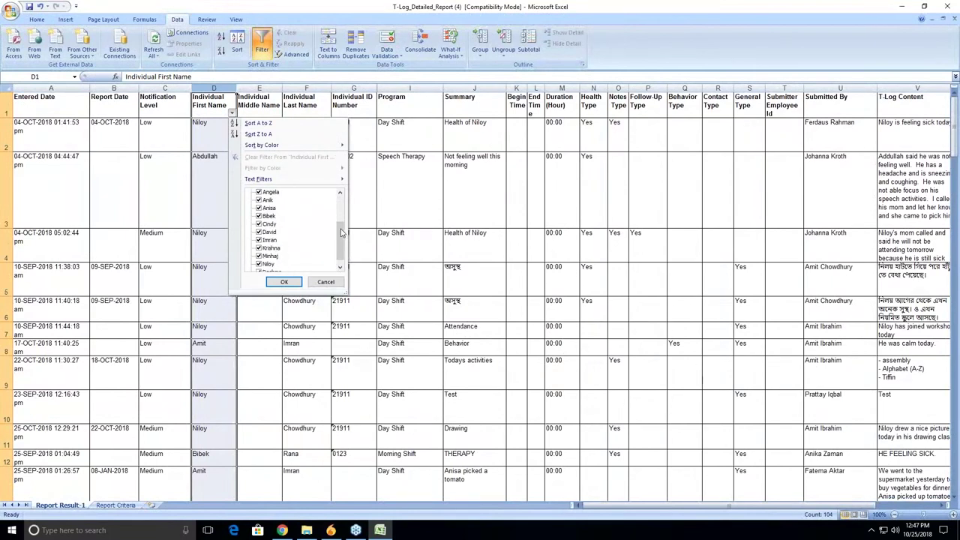
drag(340, 251, 340, 201)
click(259, 193)
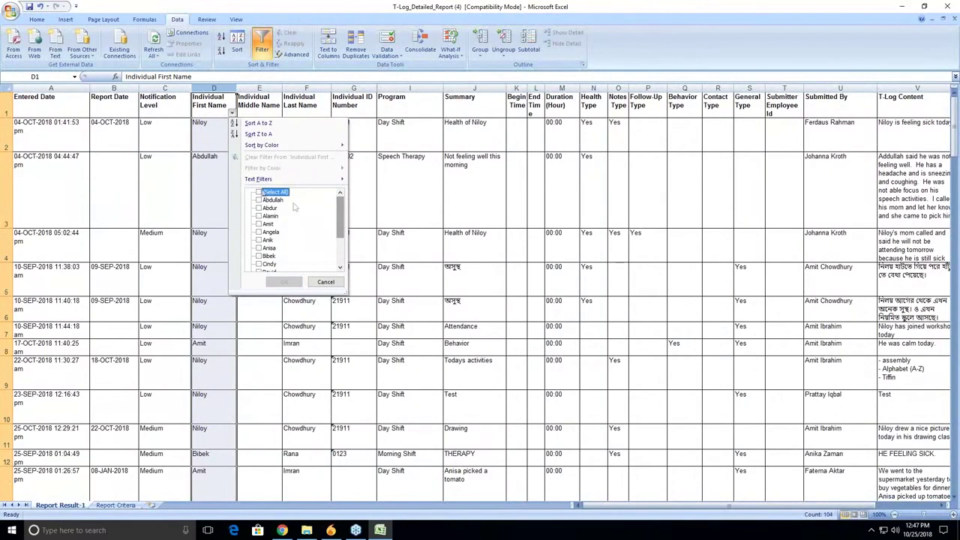
drag(342, 221, 339, 255)
click(260, 256)
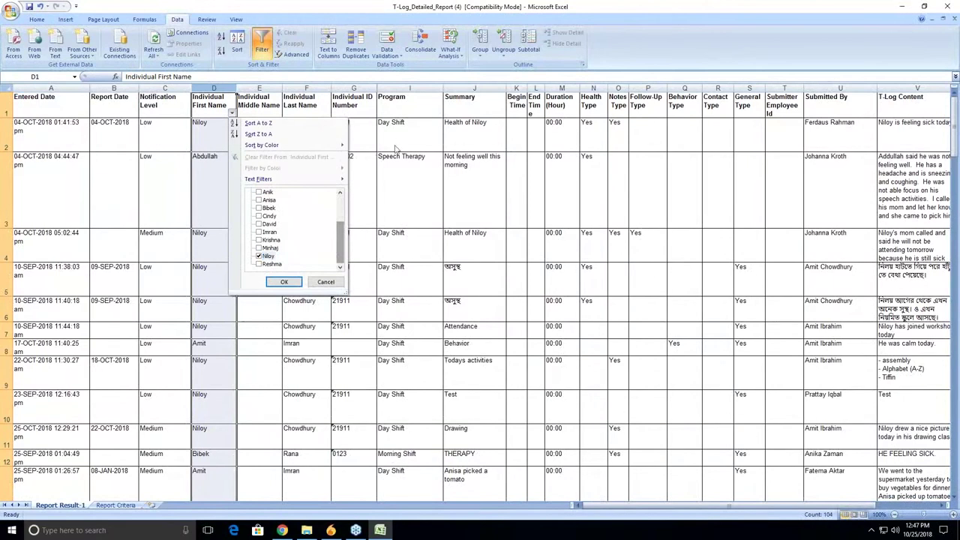
click(283, 282)
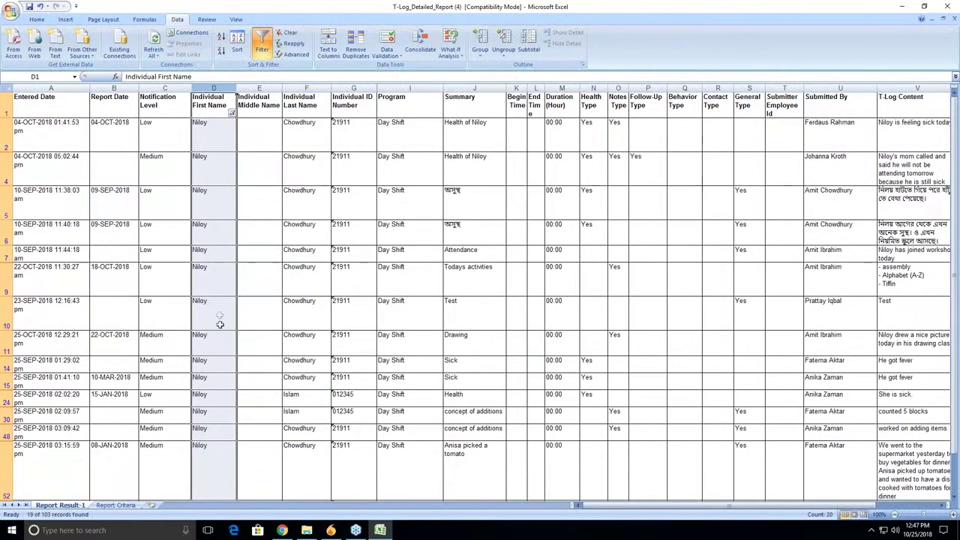
- Review the filtered T-Log rows for the chosen first name from beginning to end
scroll(221, 324, down, 4)
scroll(224, 326, up, 5)
scroll(218, 225, down, 1)
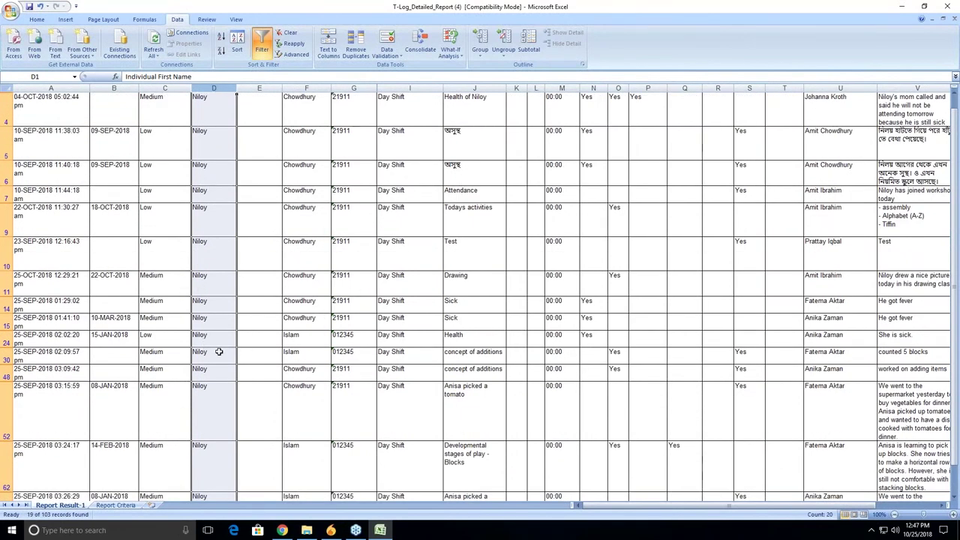
scroll(288, 354, up, 1)
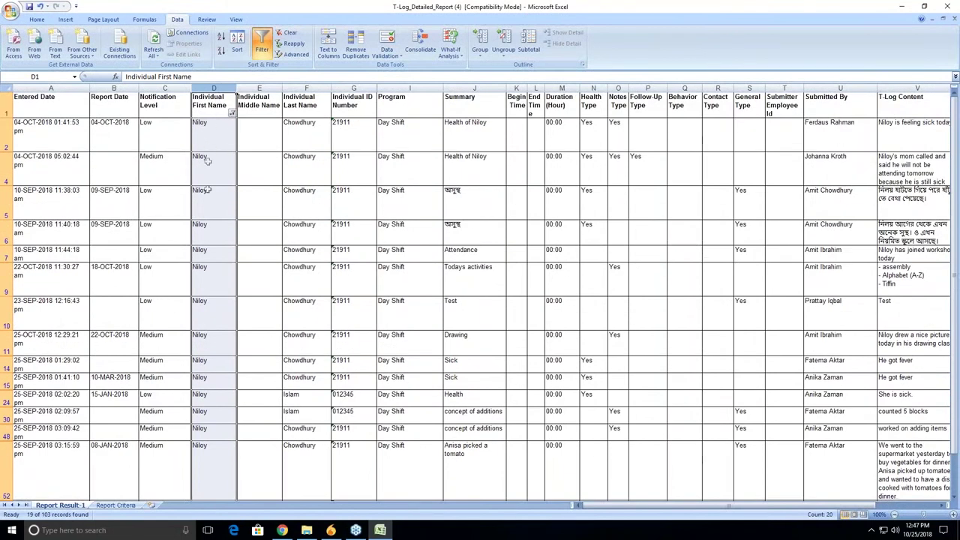
scroll(210, 240, down, 1)
scroll(198, 182, up, 1)
scroll(222, 363, down, 1)
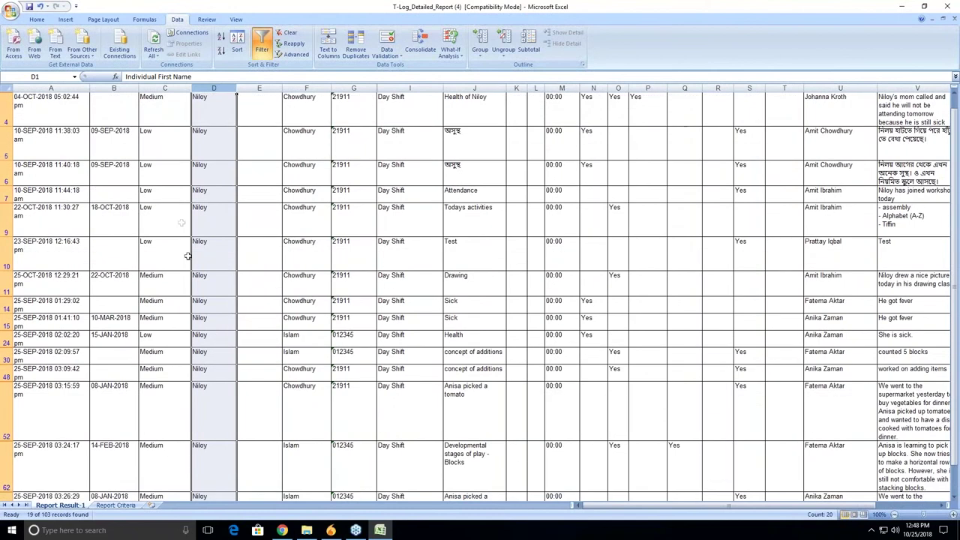
scroll(211, 268, down, 2)
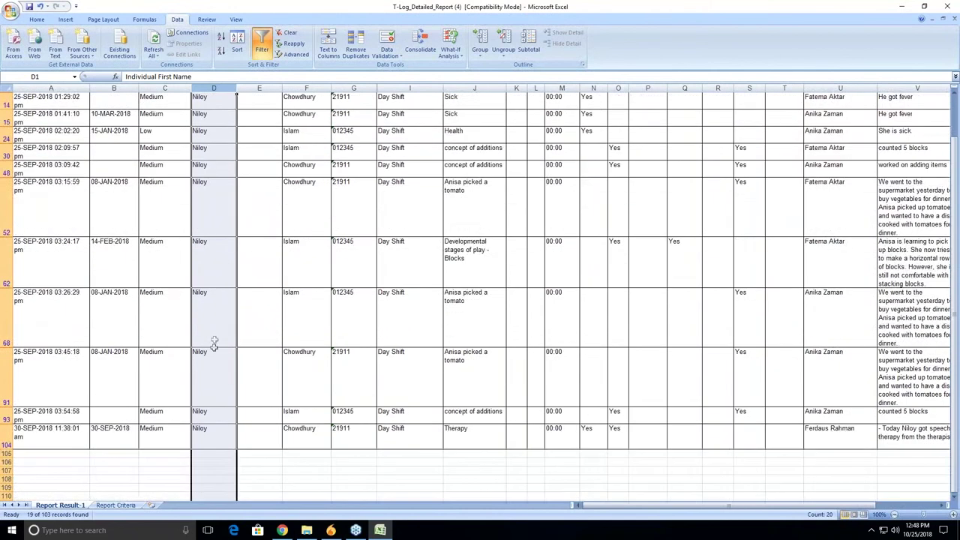
scroll(217, 342, up, 3)
key(Right)
key(Right)
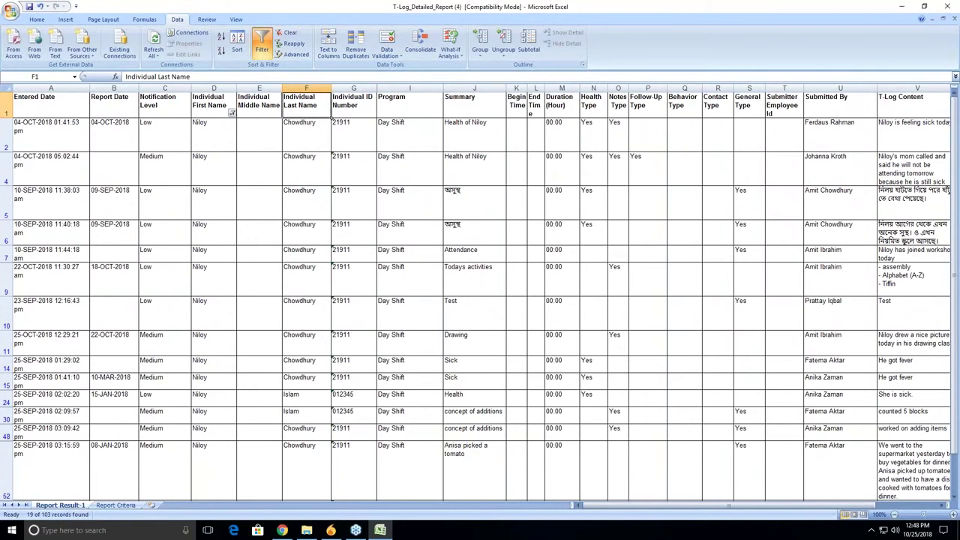
- Replace the Individual First Name filter with filtering enabled on the Summary column
click(466, 89)
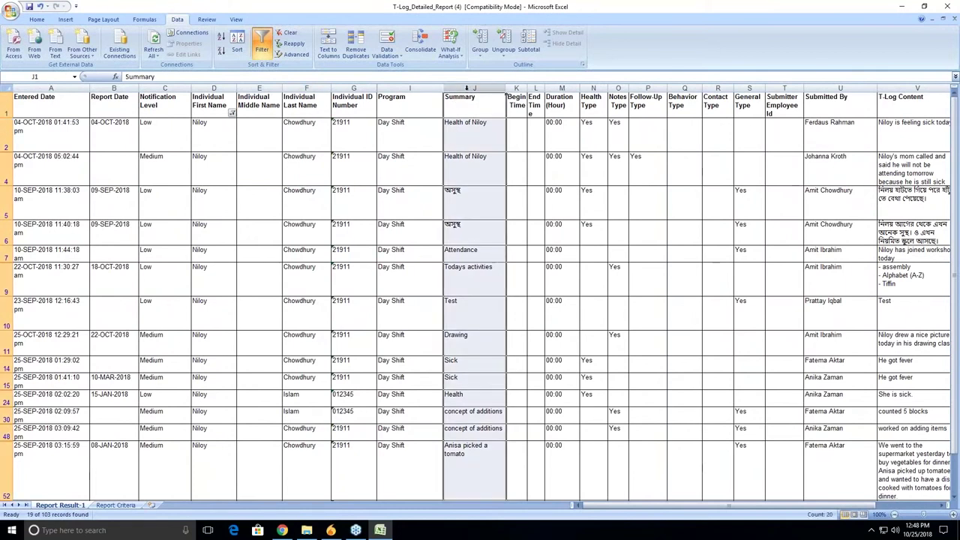
click(263, 47)
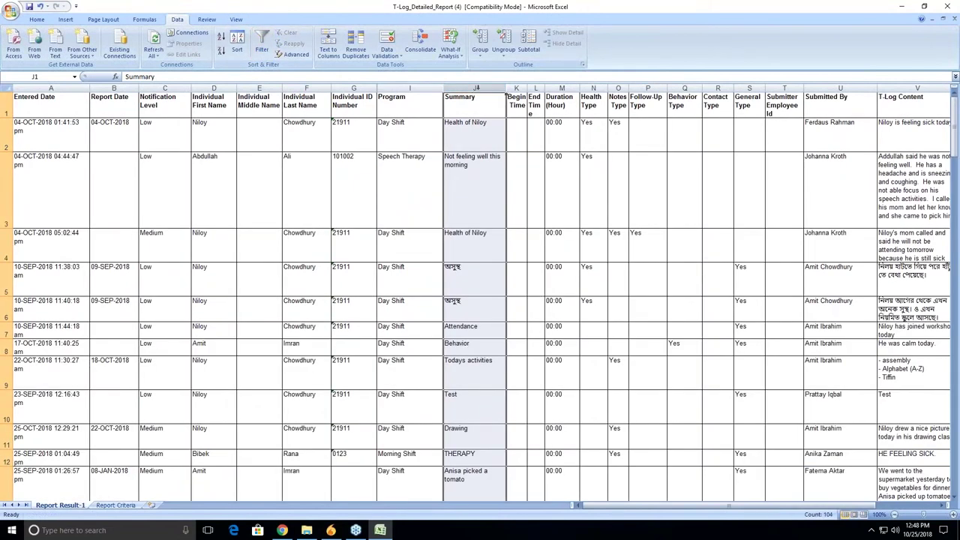
click(262, 46)
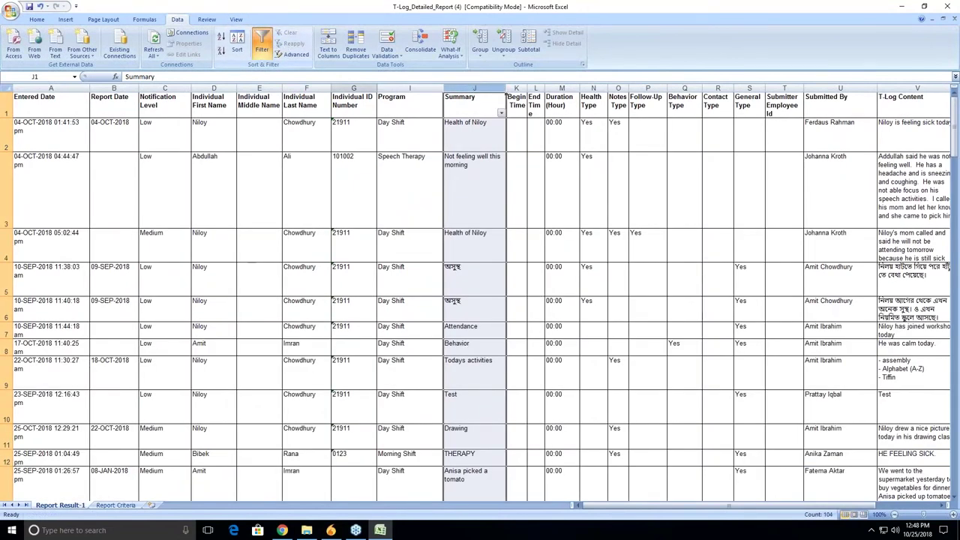
- Filter the Summary column to show only entries labelled Drawing
click(502, 112)
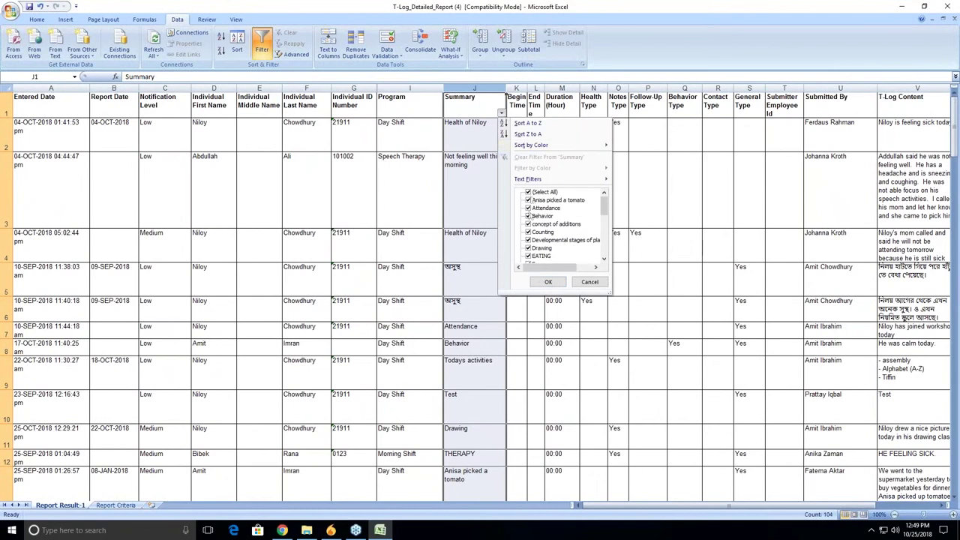
click(528, 192)
scroll(574, 217, down, 3)
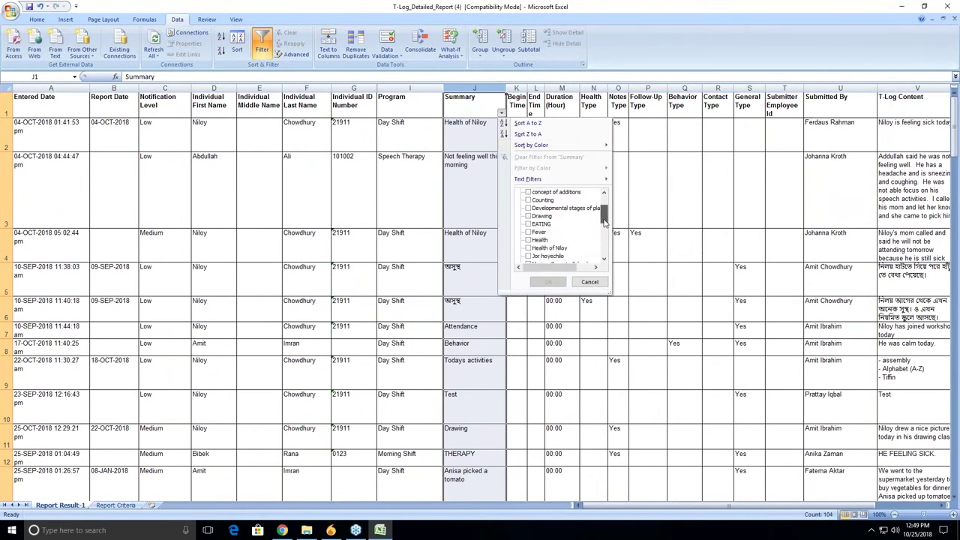
click(541, 207)
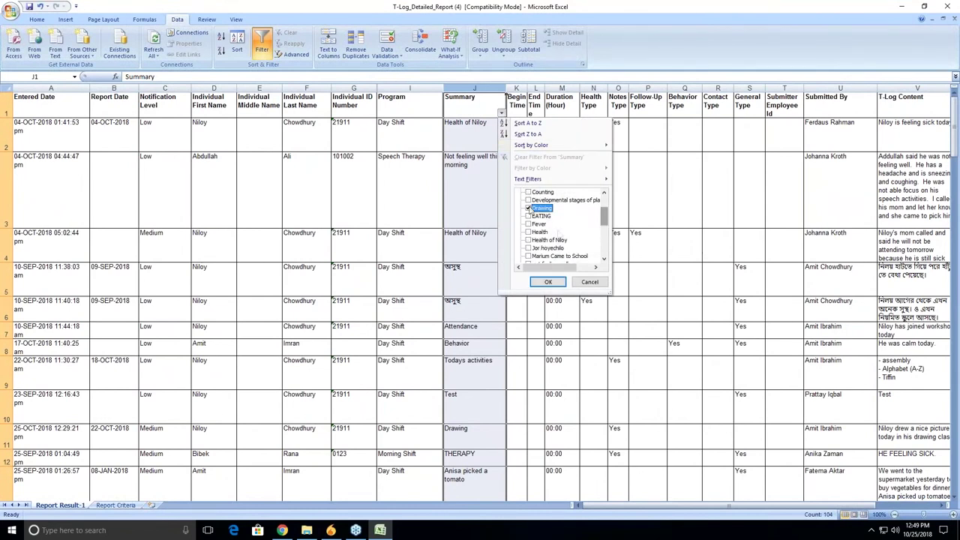
click(551, 282)
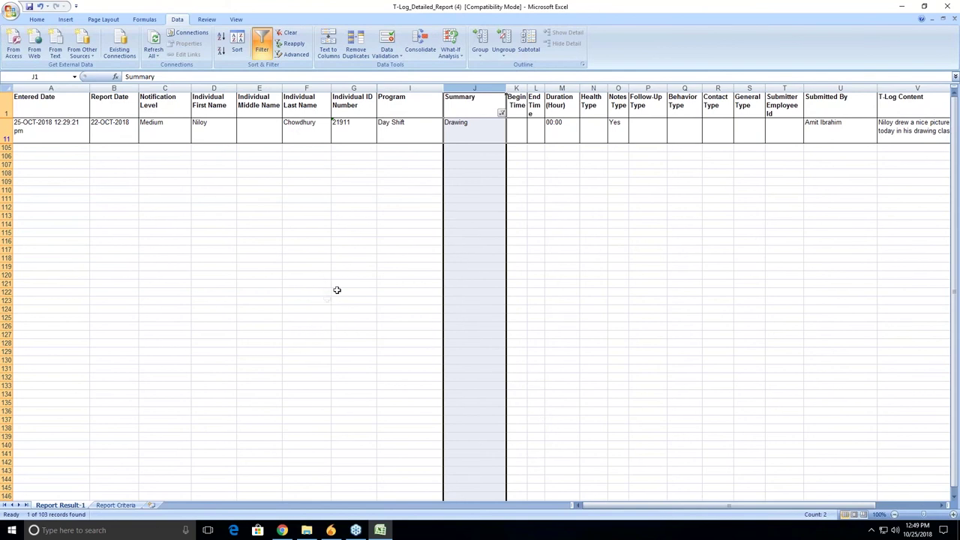
- Turn off filtering for the report and select the T-Log Content column
click(262, 45)
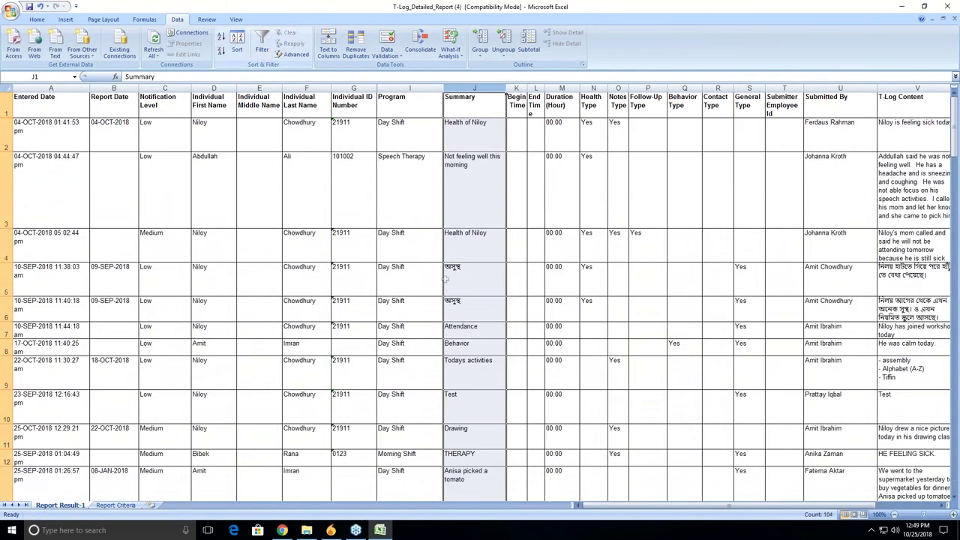
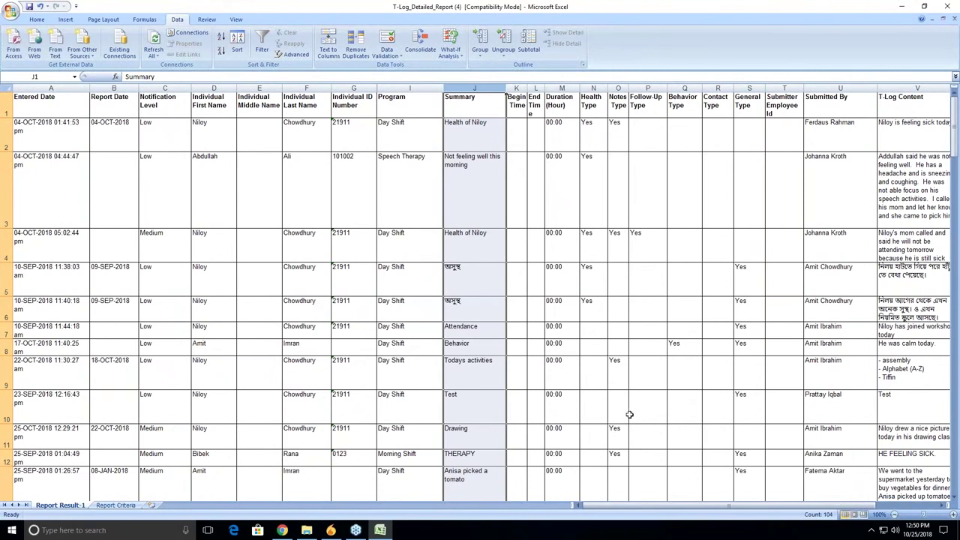
scroll(625, 509, right, 5)
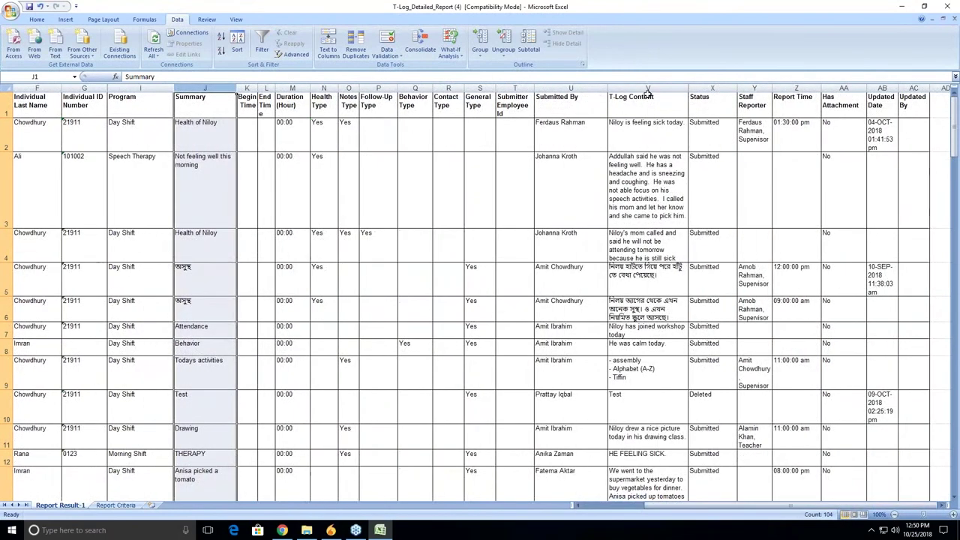
click(647, 90)
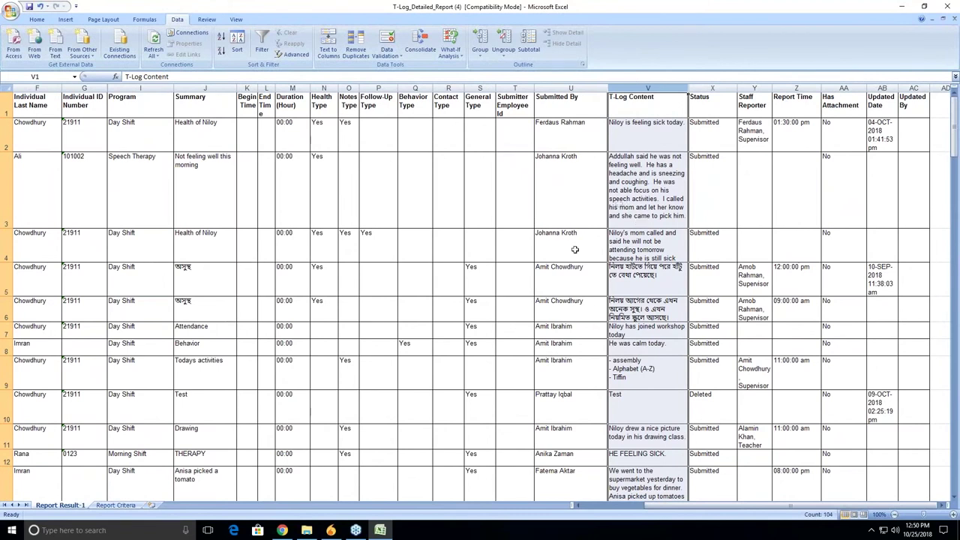
mouse_move(380, 530)
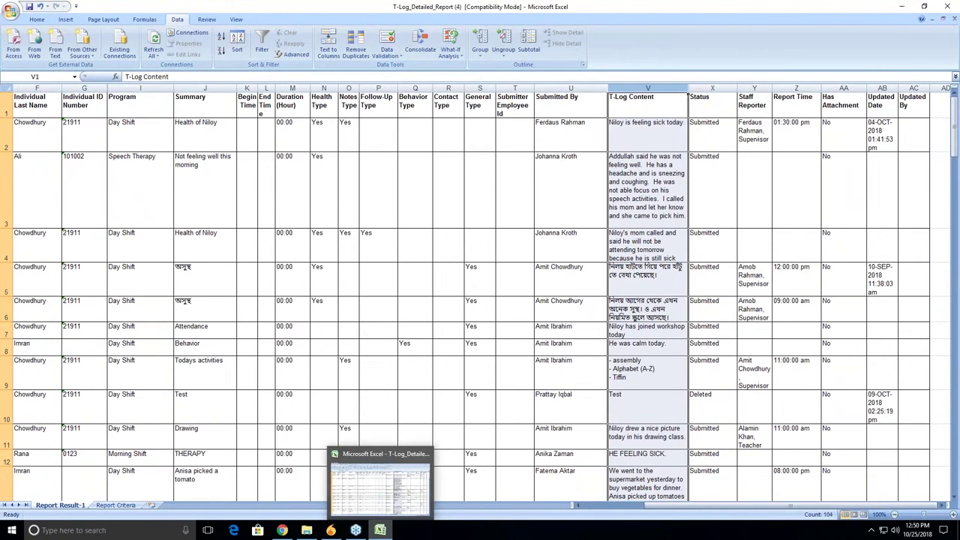
click(455, 537)
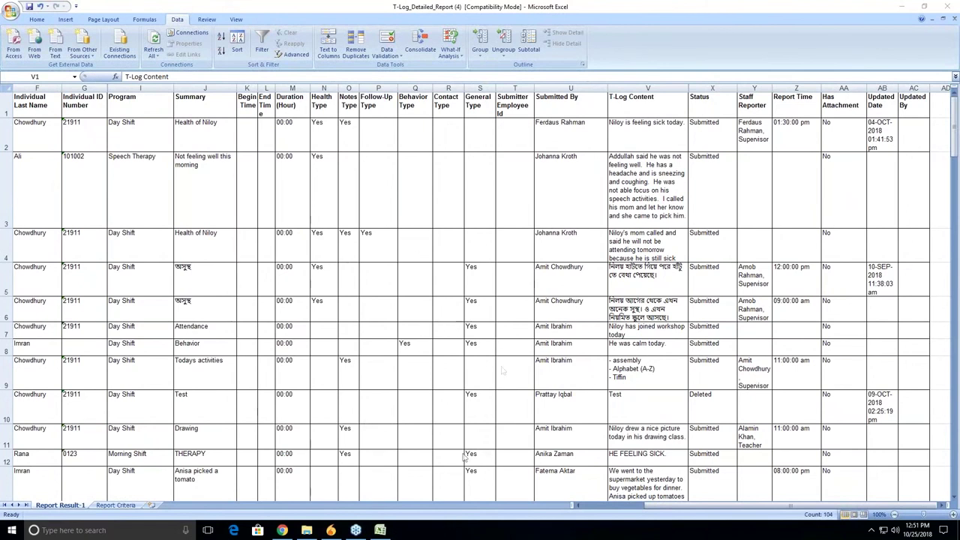
- Switch to Chrome, bring up the Therap Global website and open its Events page
mouse_move(282, 531)
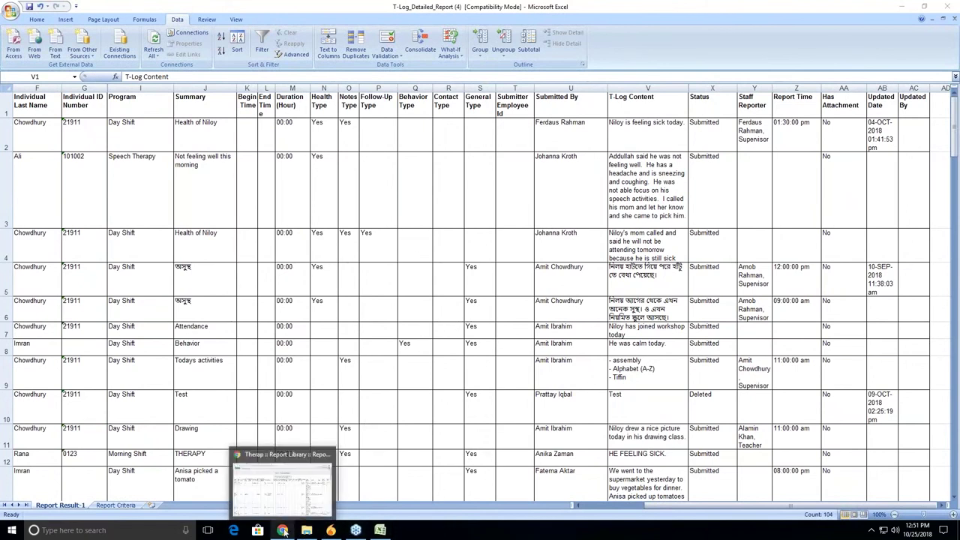
click(284, 480)
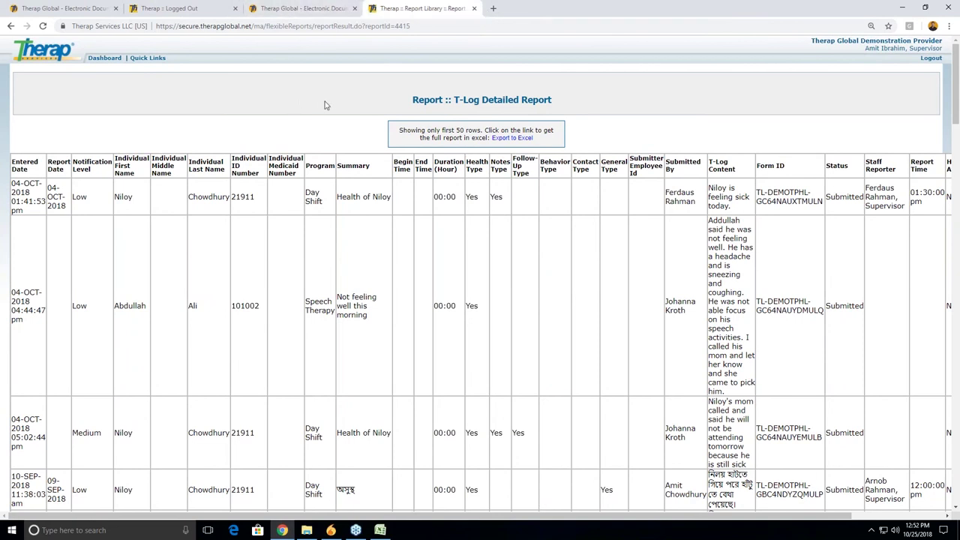
click(307, 11)
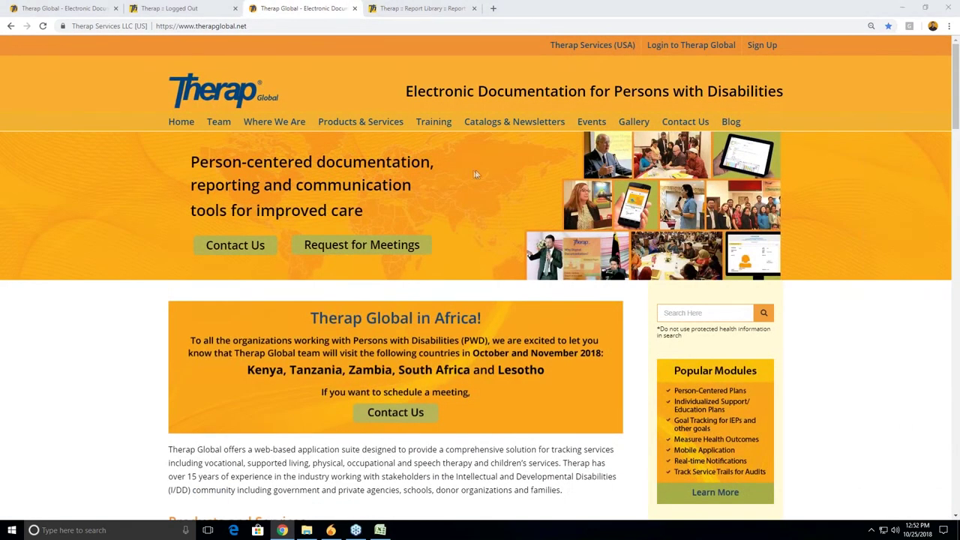
scroll(430, 165, down, 1)
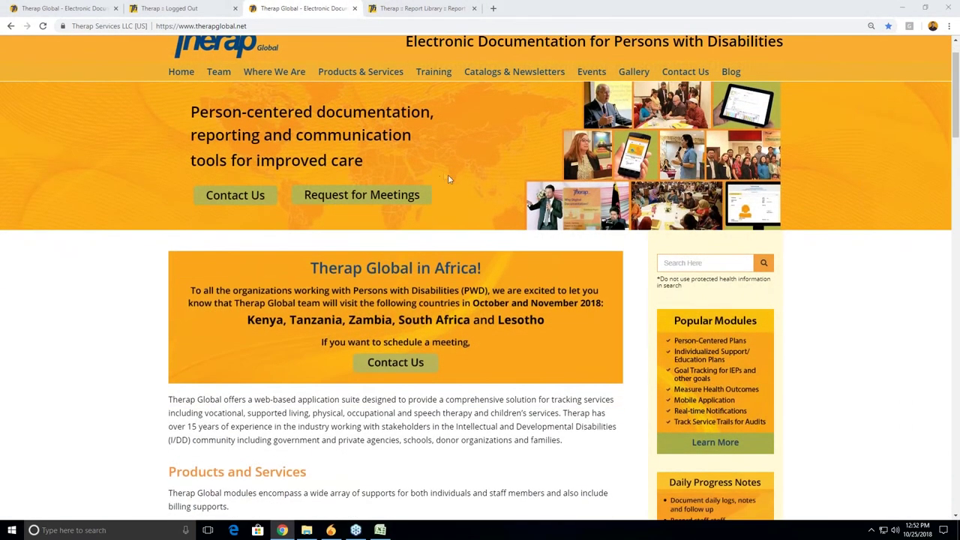
scroll(475, 172, up, 1)
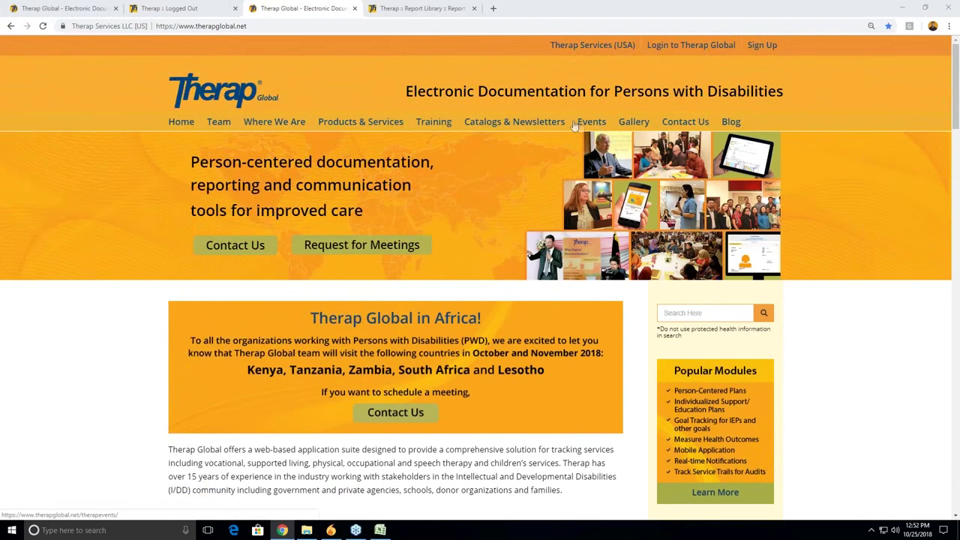
click(589, 124)
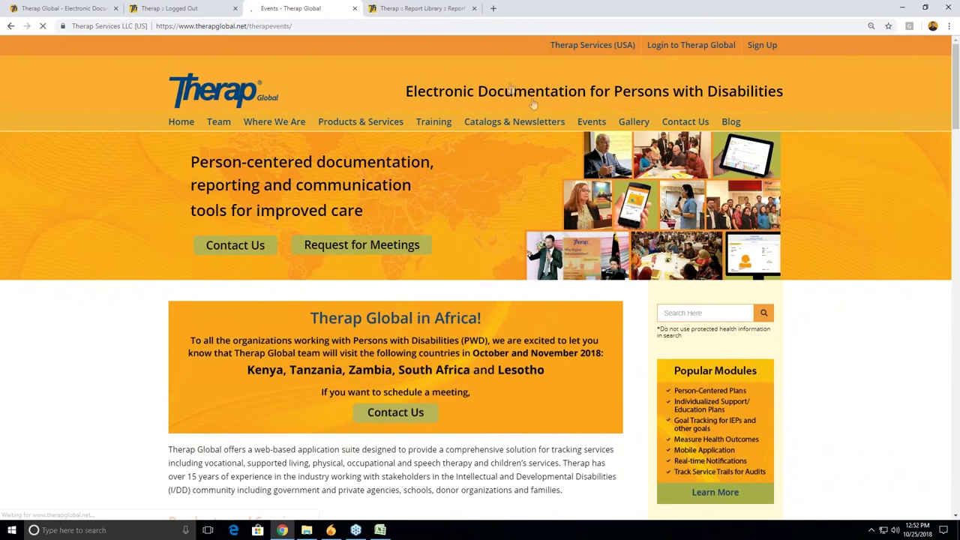
- Review the upcoming, sponsored and previous events listed on the Events page
scroll(345, 134, down, 4)
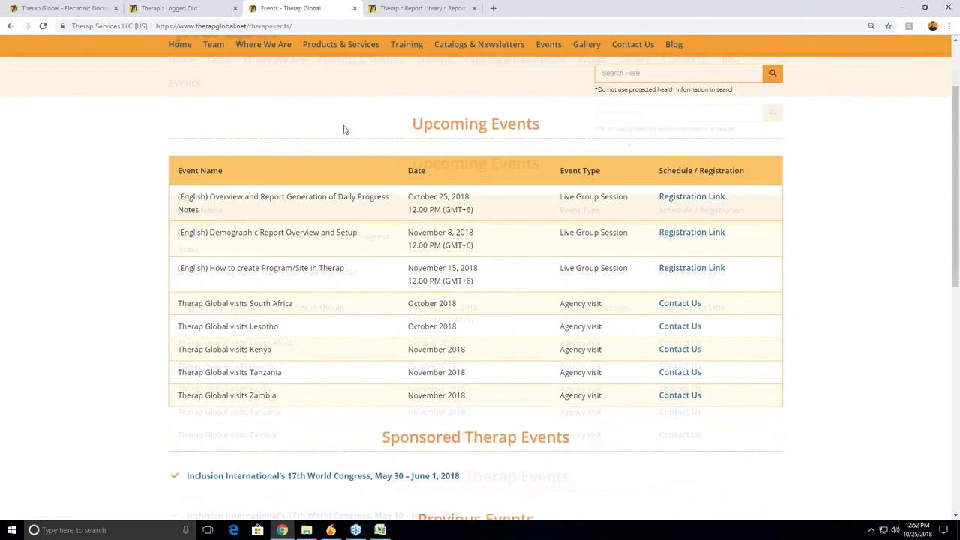
scroll(351, 132, down, 4)
scroll(453, 244, up, 8)
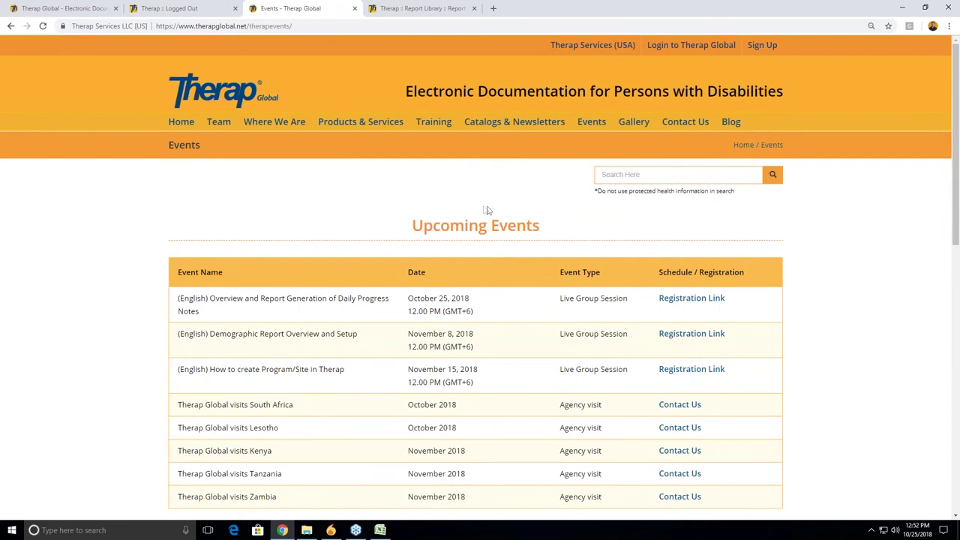
scroll(480, 188, down, 1)
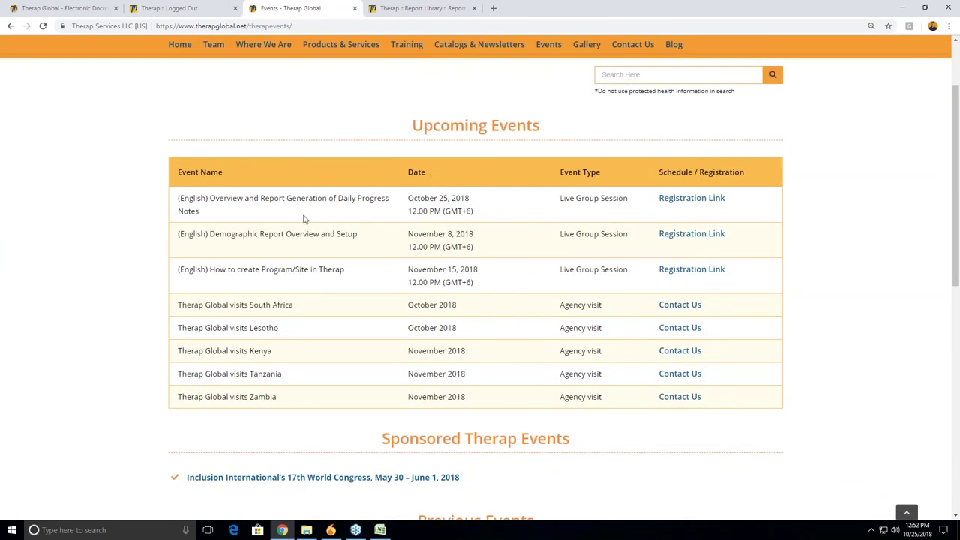
scroll(362, 220, up, 1)
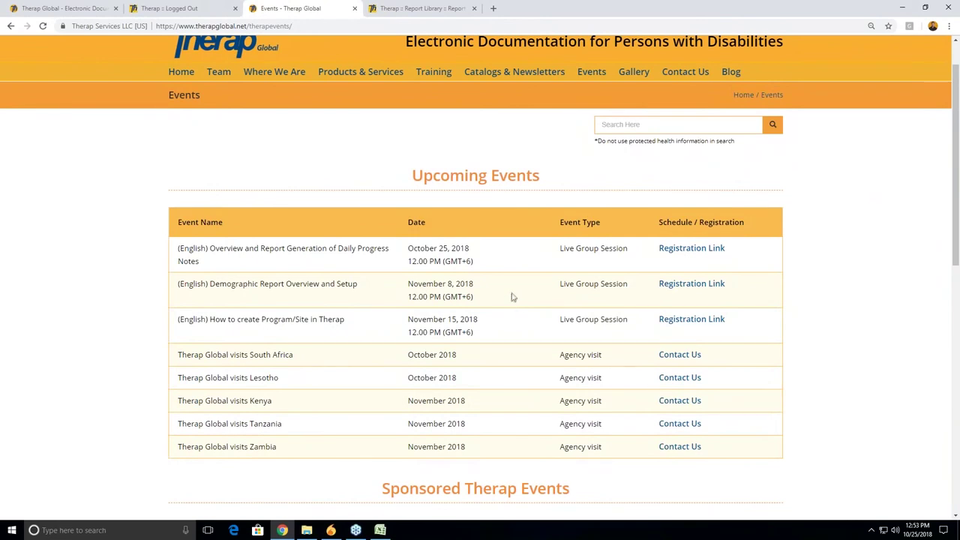
scroll(514, 300, down, 10)
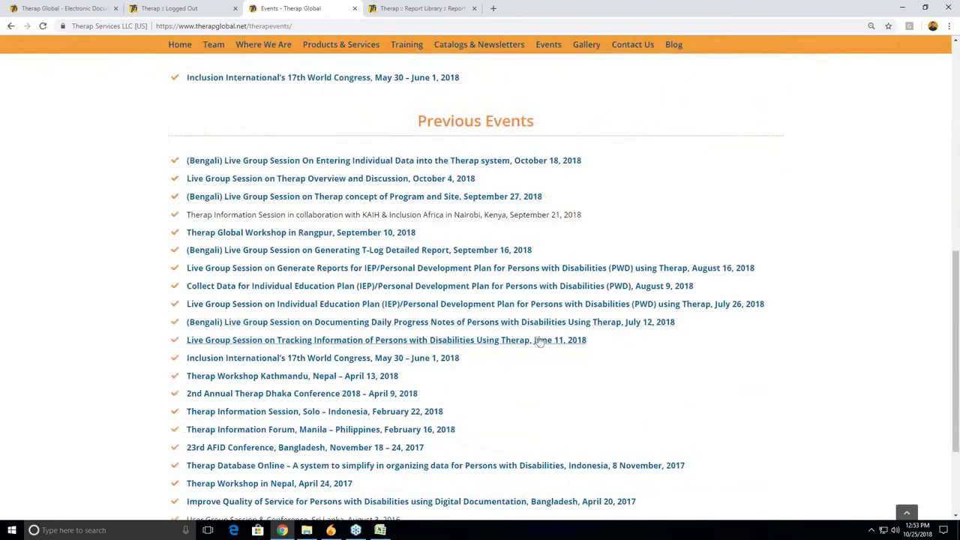
scroll(559, 328, up, 10)
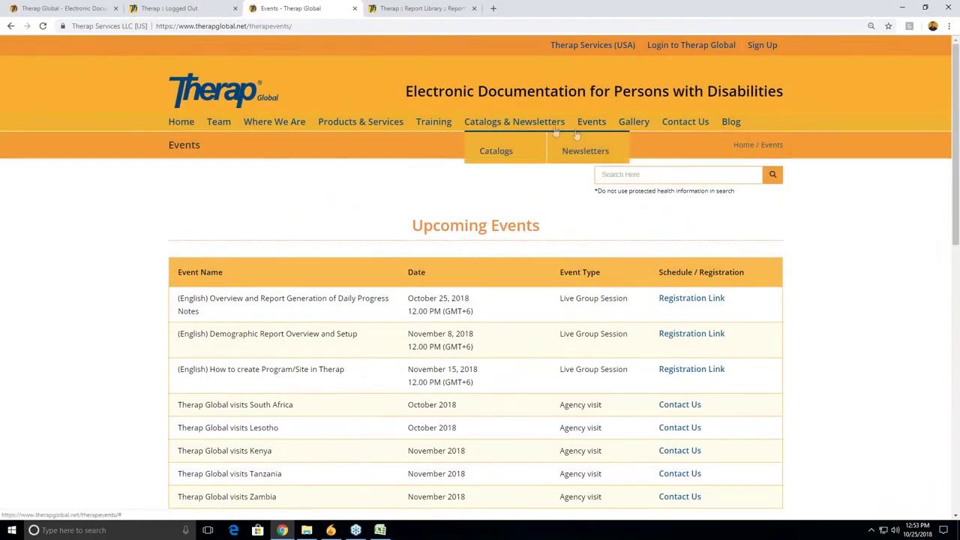
- Open the Live Group Session training page and look over its upcoming and recorded sessions
mouse_move(432, 128)
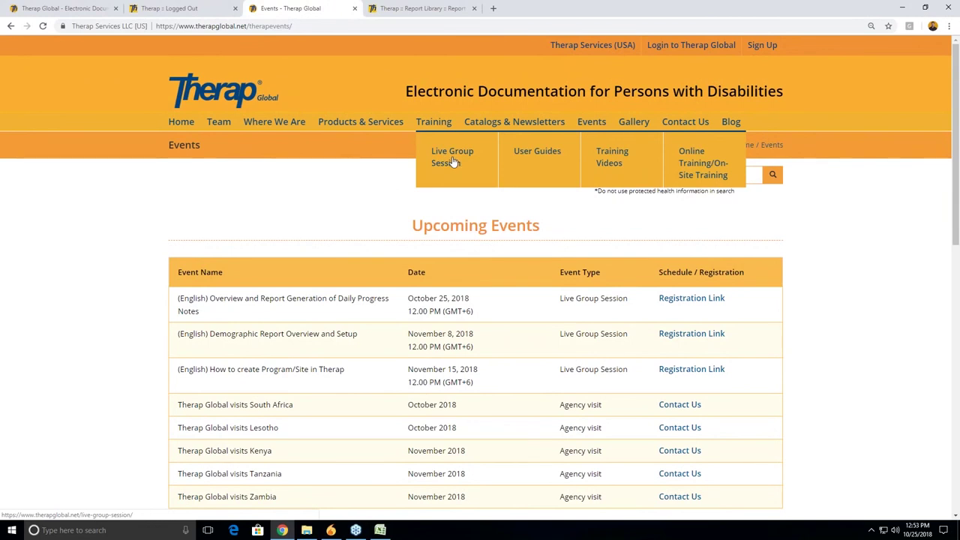
click(453, 162)
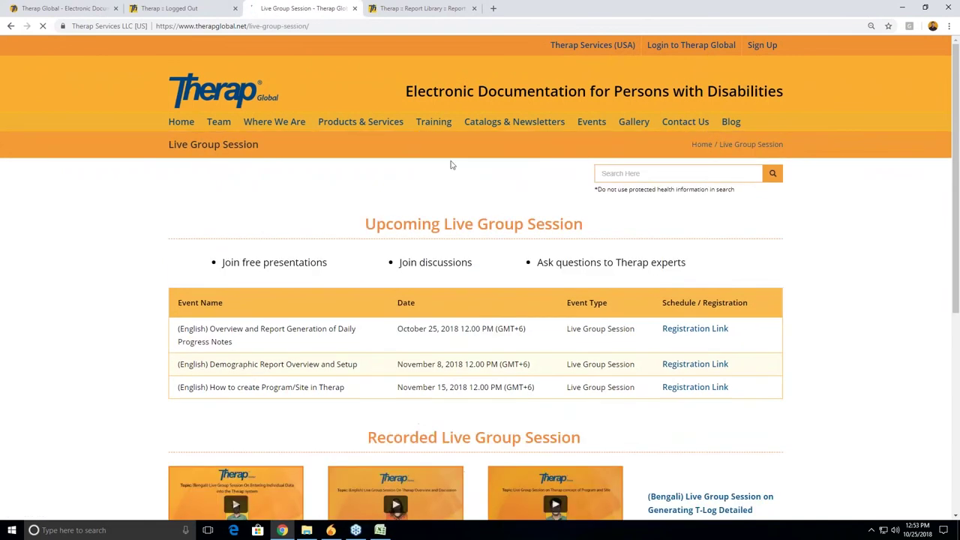
scroll(451, 177, down, 1)
scroll(459, 161, down, 3)
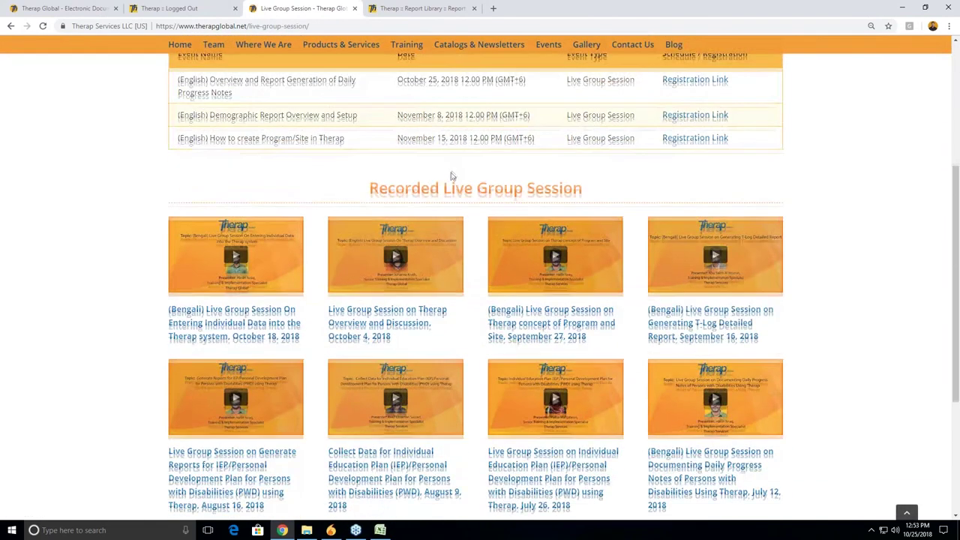
scroll(377, 306, up, 1)
drag(372, 288, 617, 297)
click(617, 294)
scroll(618, 279, down, 1)
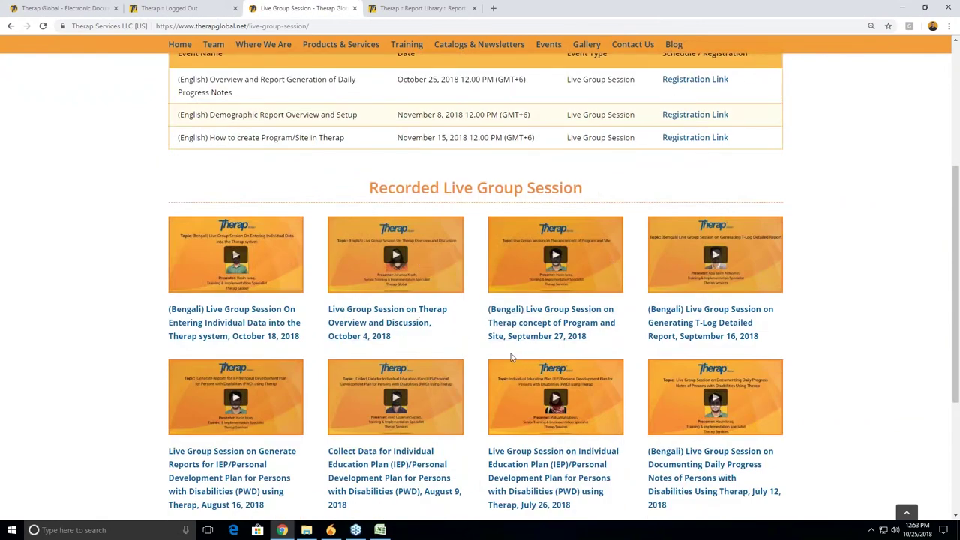
scroll(360, 199, up, 1)
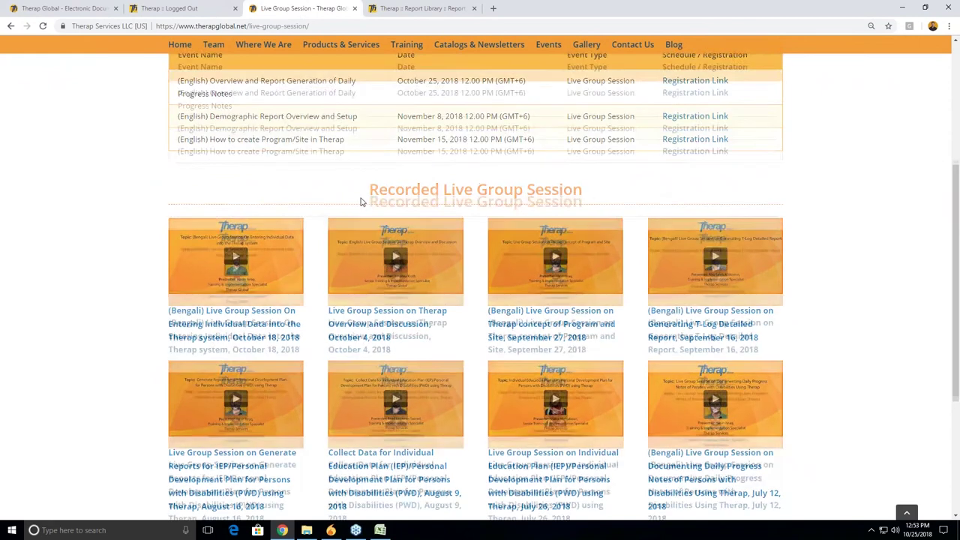
scroll(362, 256, up, 1)
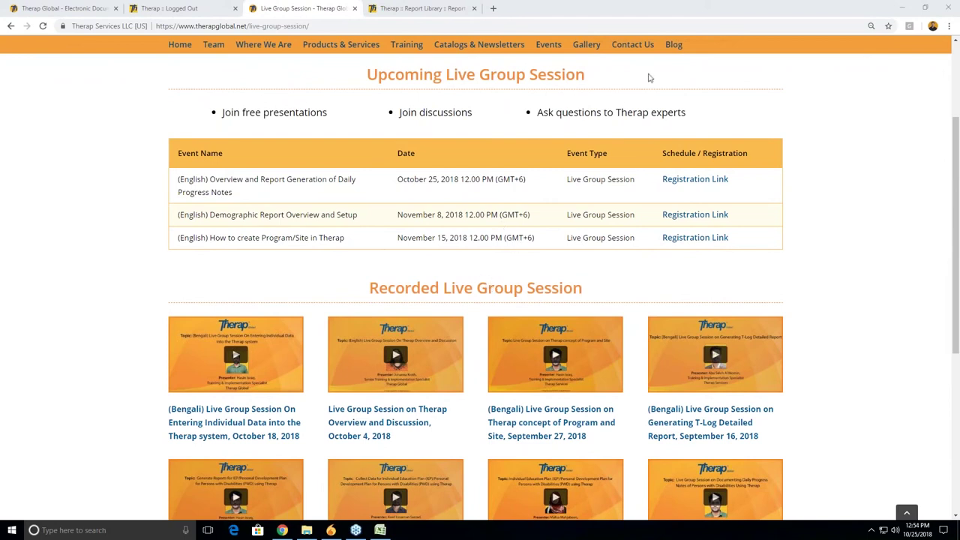
- Open the Contact Us page in a separate browser tab and look over its inquiry form
click(526, 57)
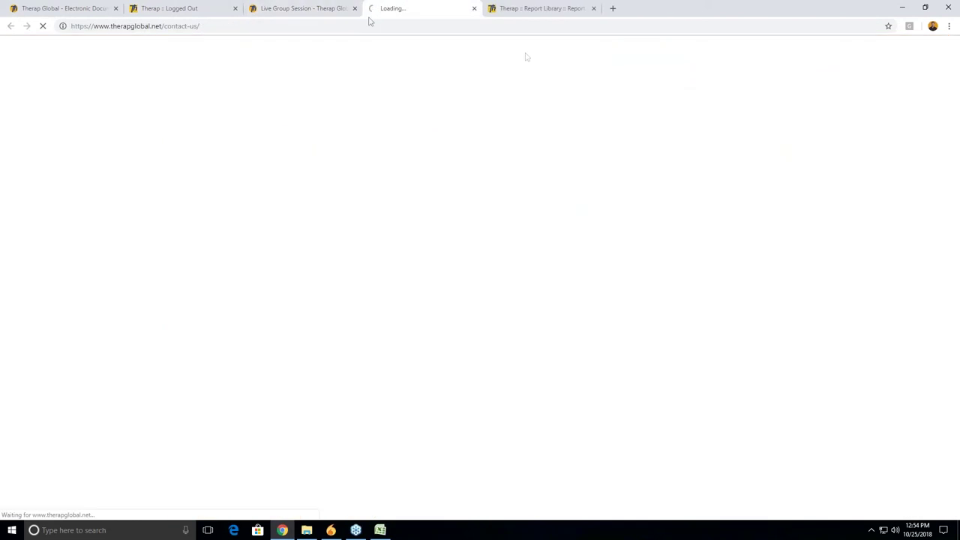
click(286, 8)
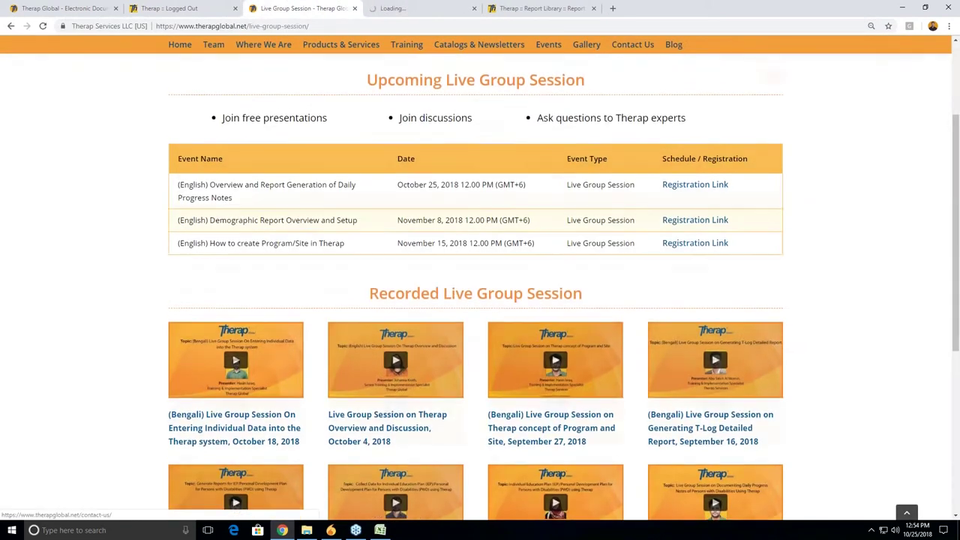
scroll(634, 45, up, 3)
click(705, 123)
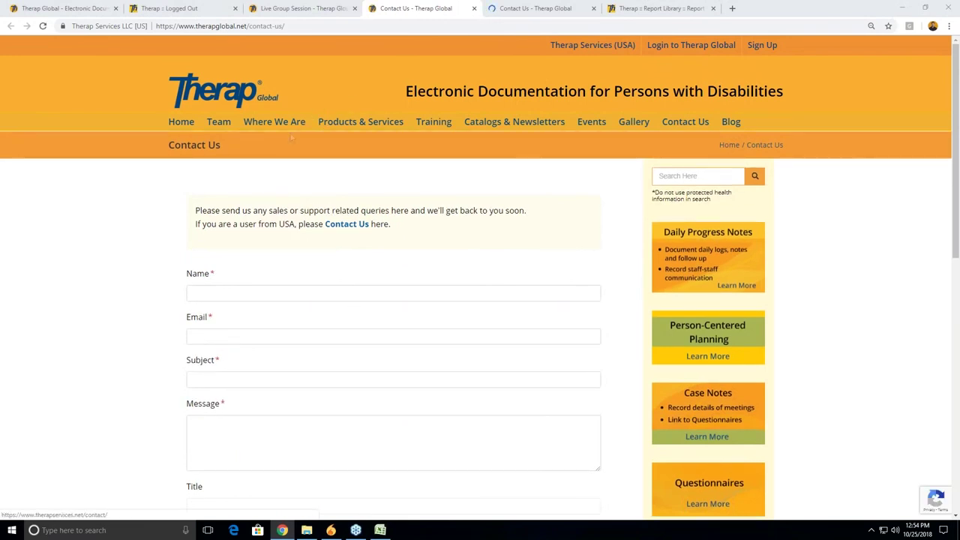
scroll(323, 247, down, 2)
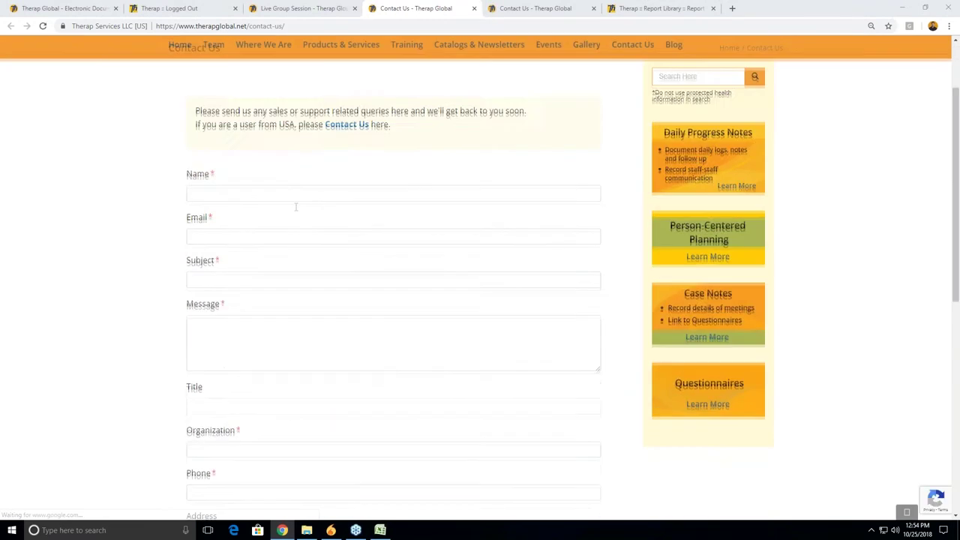
- Examine the Contact Us form's fields, from name, email and message through the user-type choices and submission option
scroll(320, 250, down, 1)
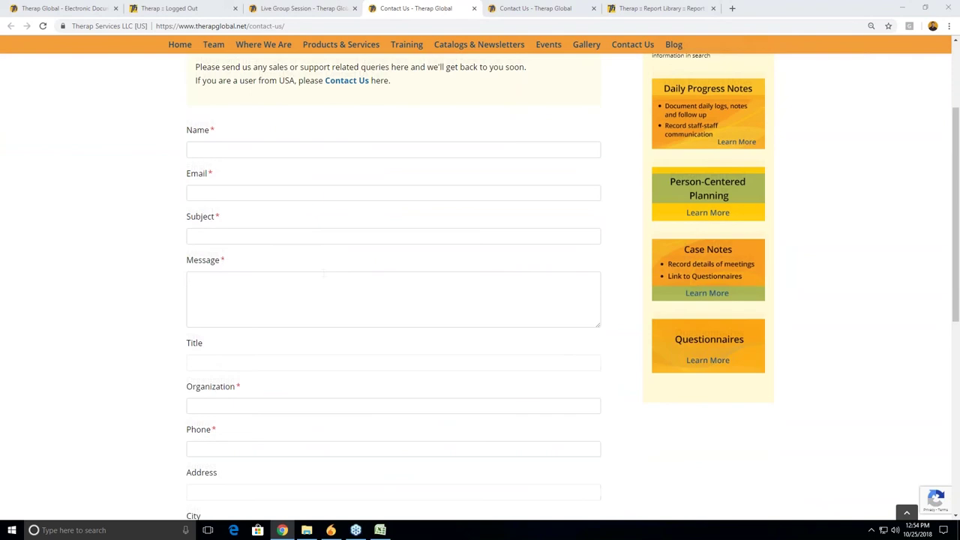
click(281, 292)
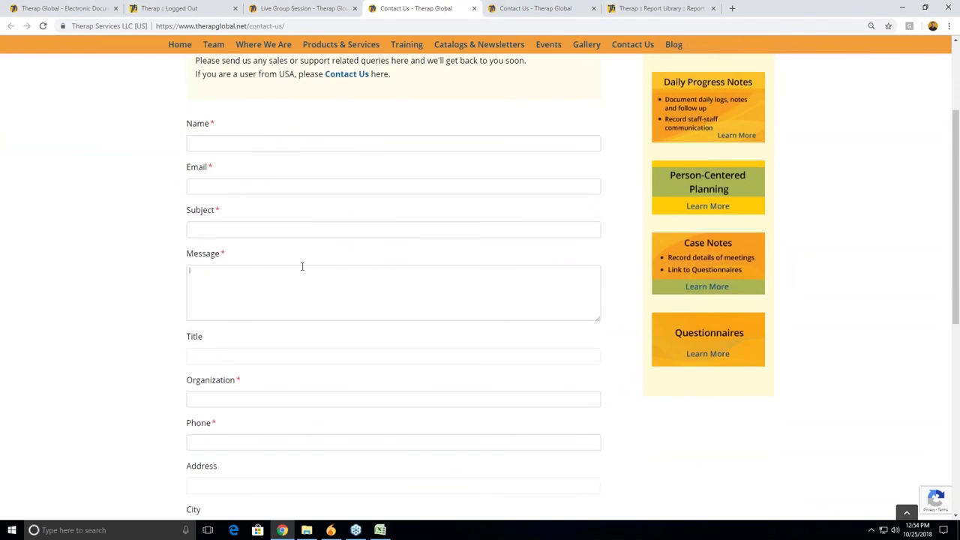
scroll(301, 274, down, 1)
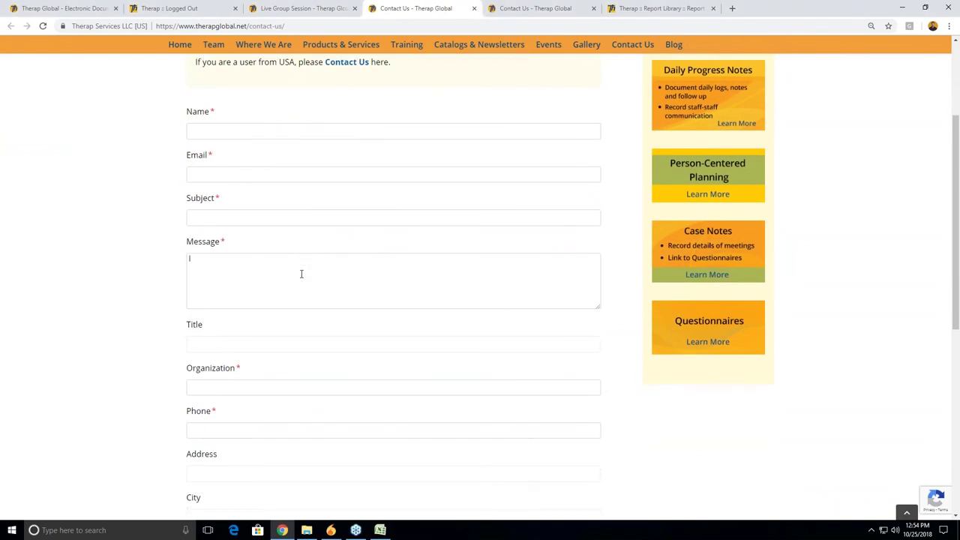
scroll(303, 253, down, 1)
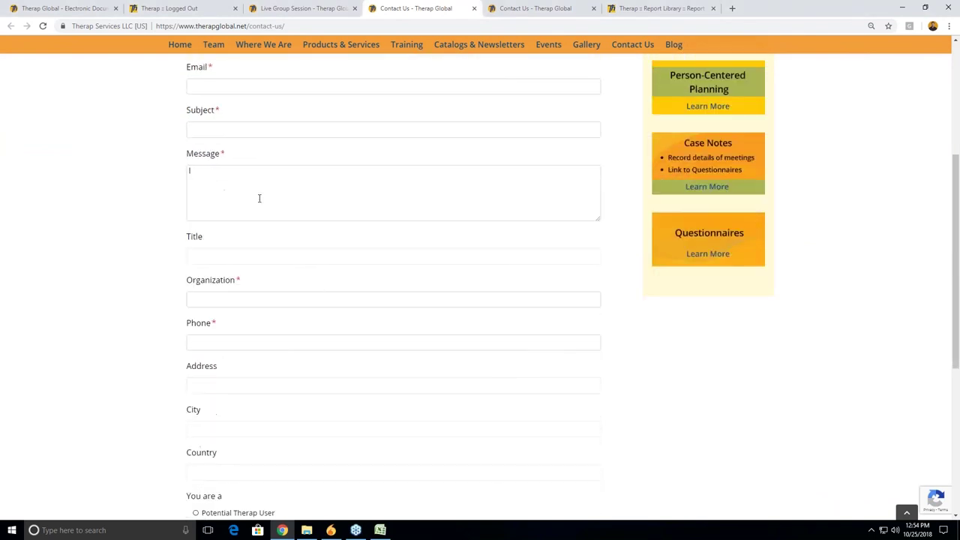
scroll(369, 340, down, 5)
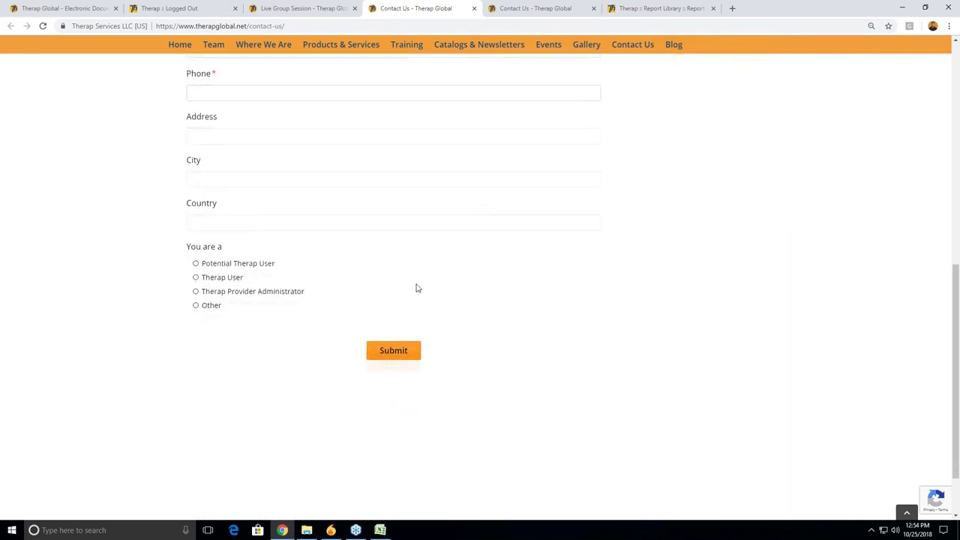
scroll(418, 288, up, 2)
scroll(427, 330, up, 2)
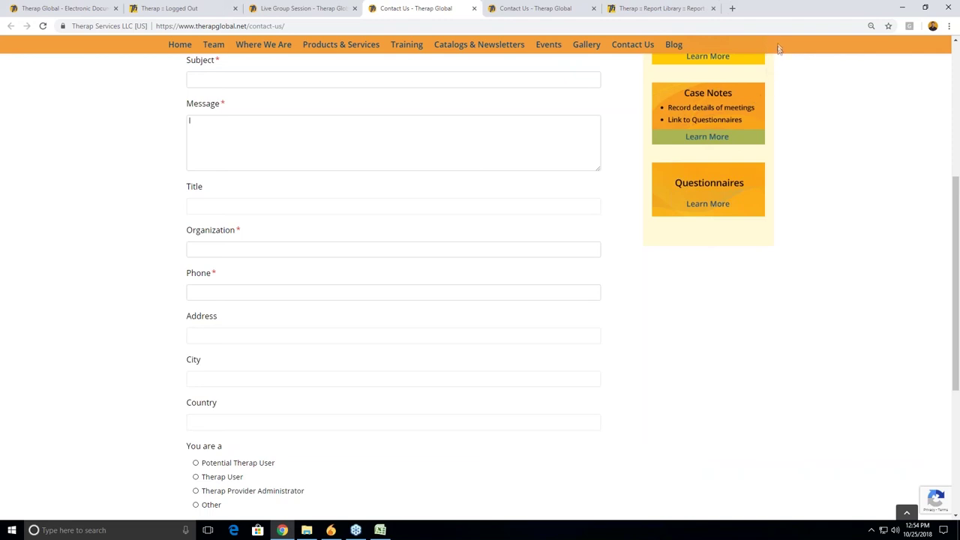
scroll(778, 48, up, 2)
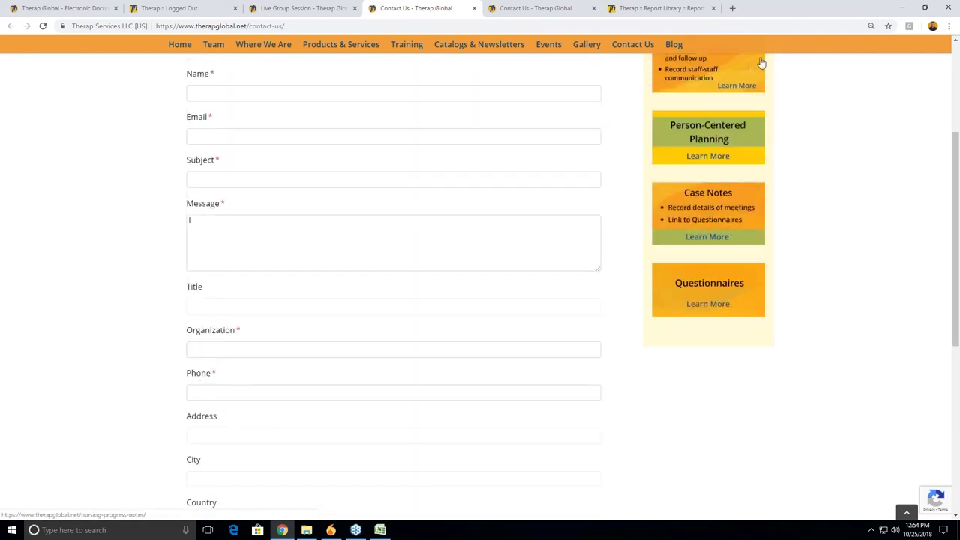
scroll(768, 82, up, 1)
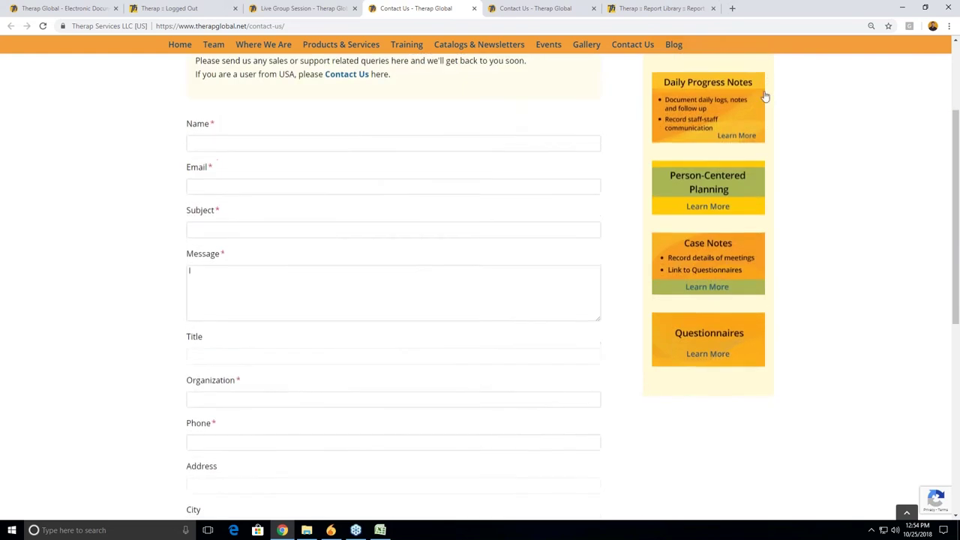
scroll(765, 96, up, 1)
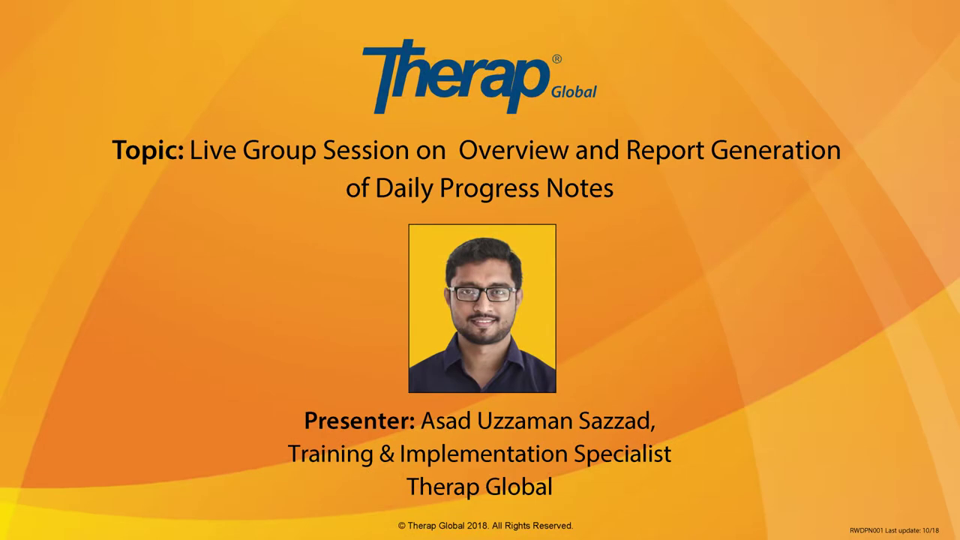